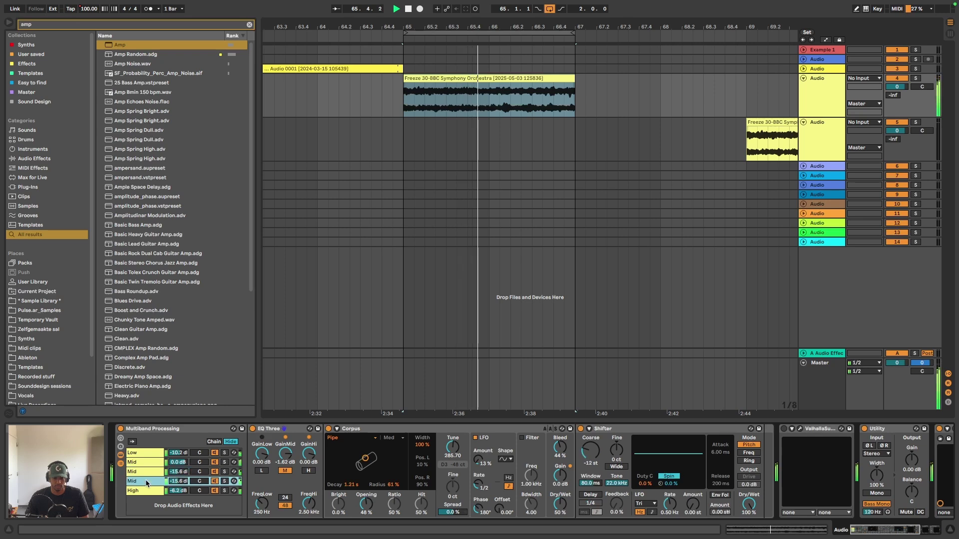
- Show the devices in the High chain of the Multiband Processing rack and stop playback
click(144, 491)
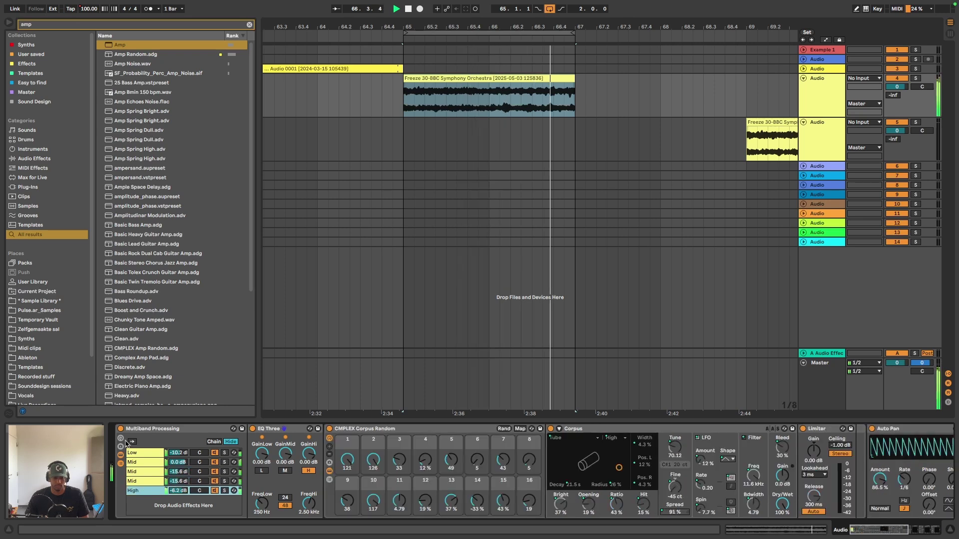
key(space)
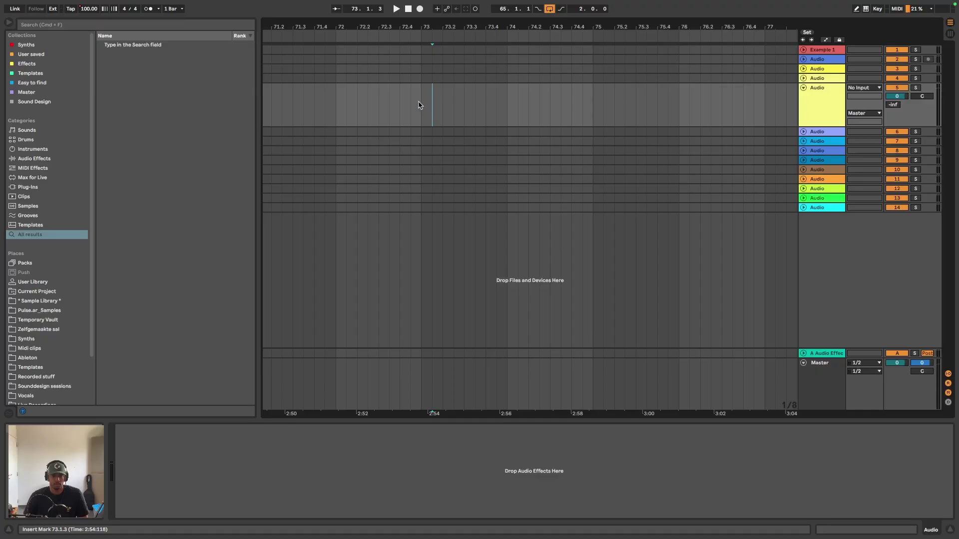
- Loop the two-bar frozen BBC Symphony Orchestra clip starting at bar 69 and play it back
click(418, 105)
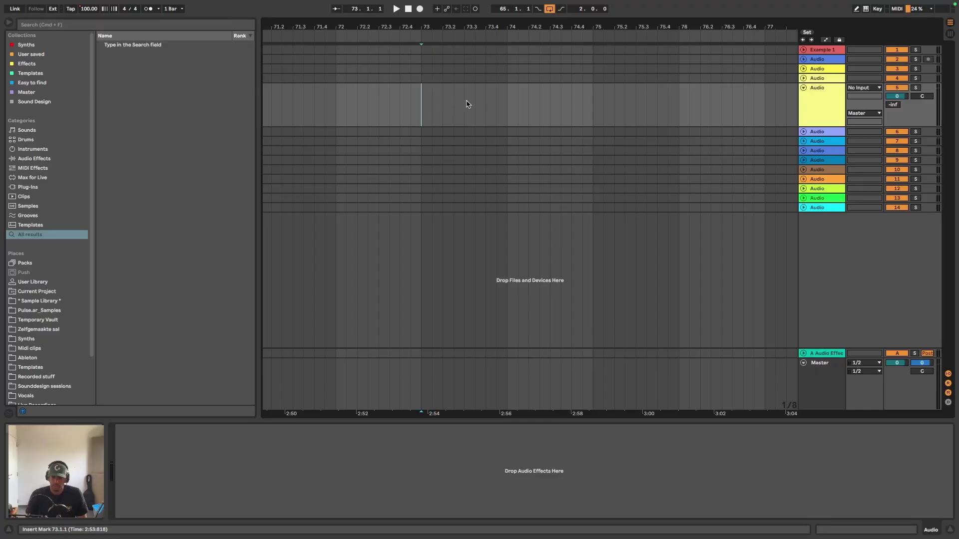
key(super+z)
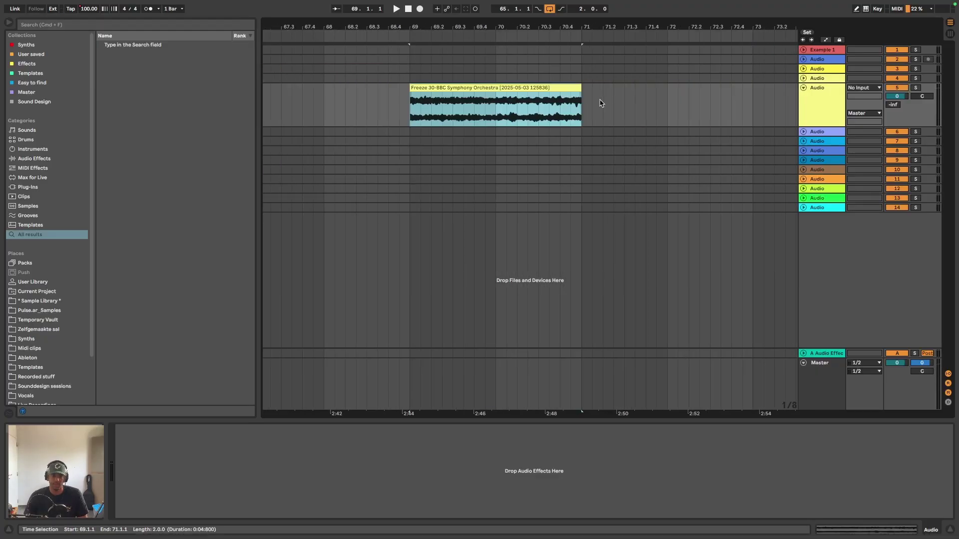
key(space)
key(super+l)
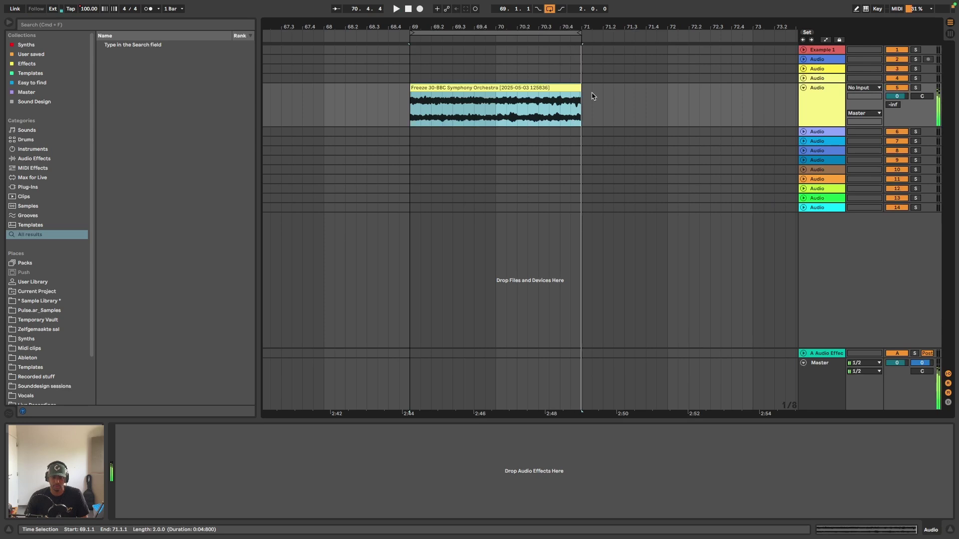
- Search the browser for "eq" and add EQ Three to the selected orchestra audio track
click(55, 25)
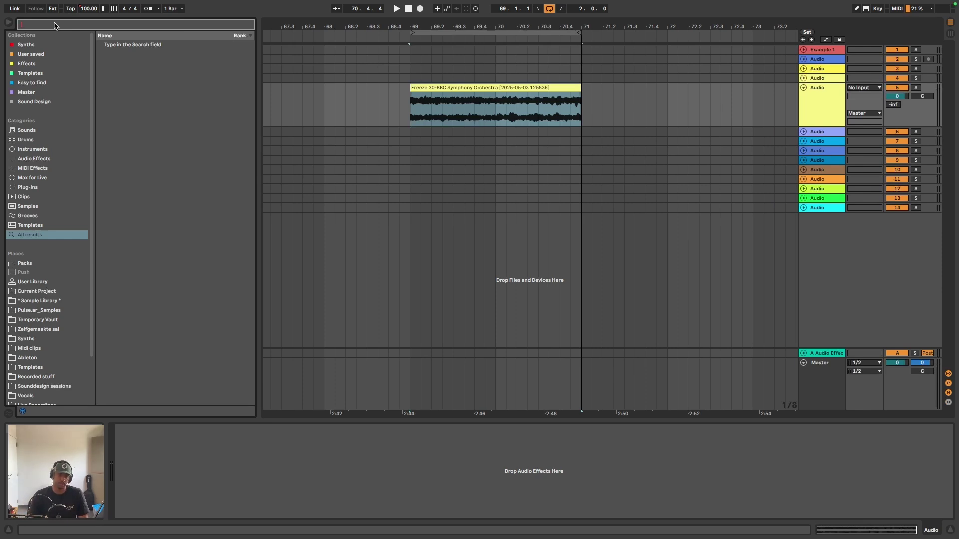
text(eq)
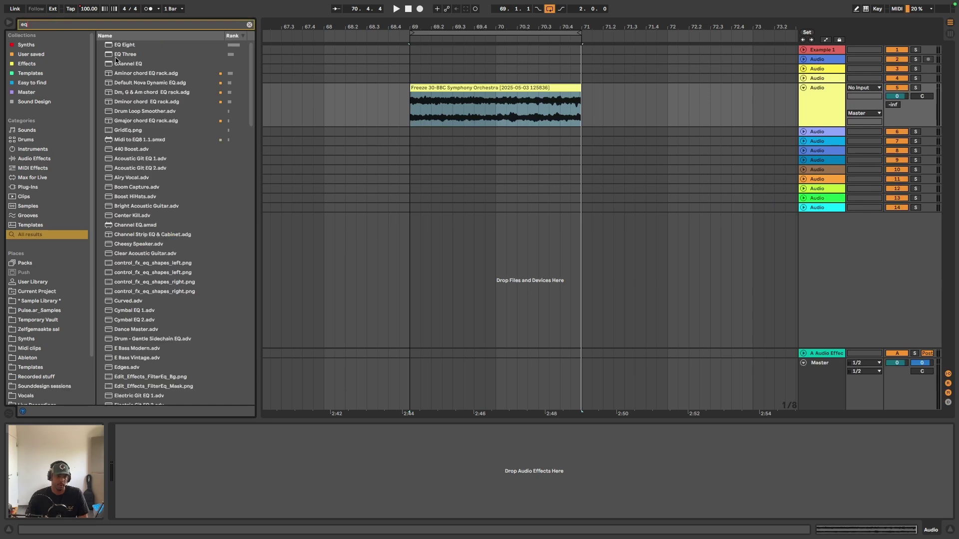
double_click(120, 55)
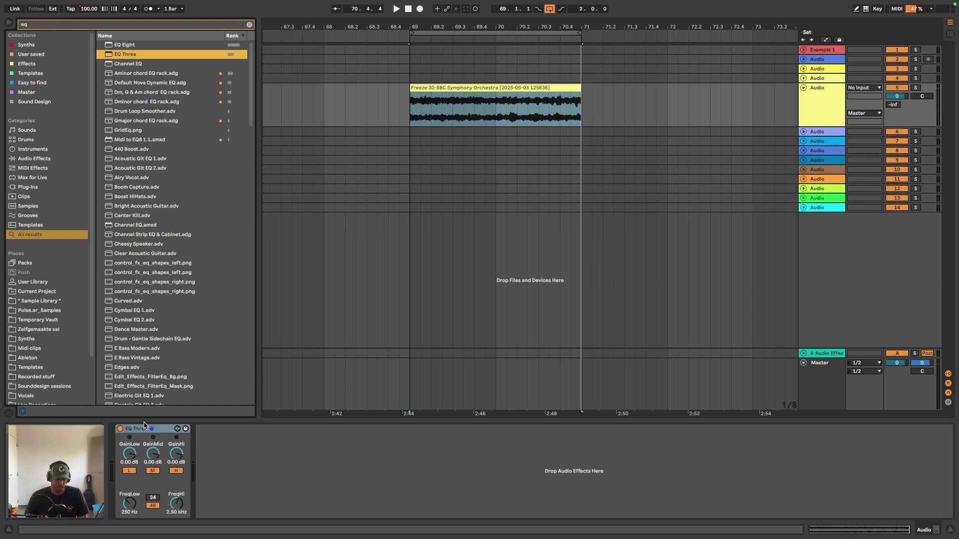
- Group EQ Three into an Audio Effect Rack and duplicate its chain twice to make three parallel chains
click(150, 428)
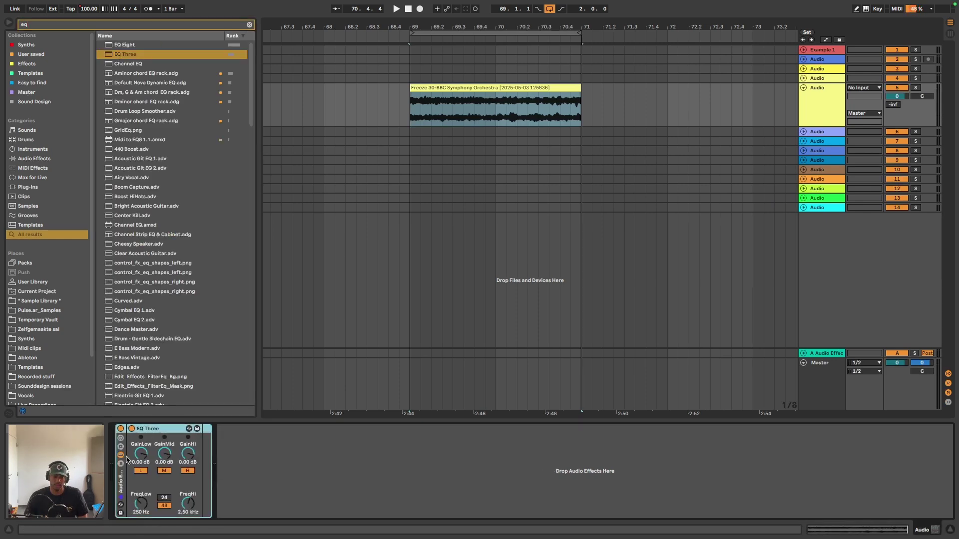
key(ctrl+g)
click(148, 453)
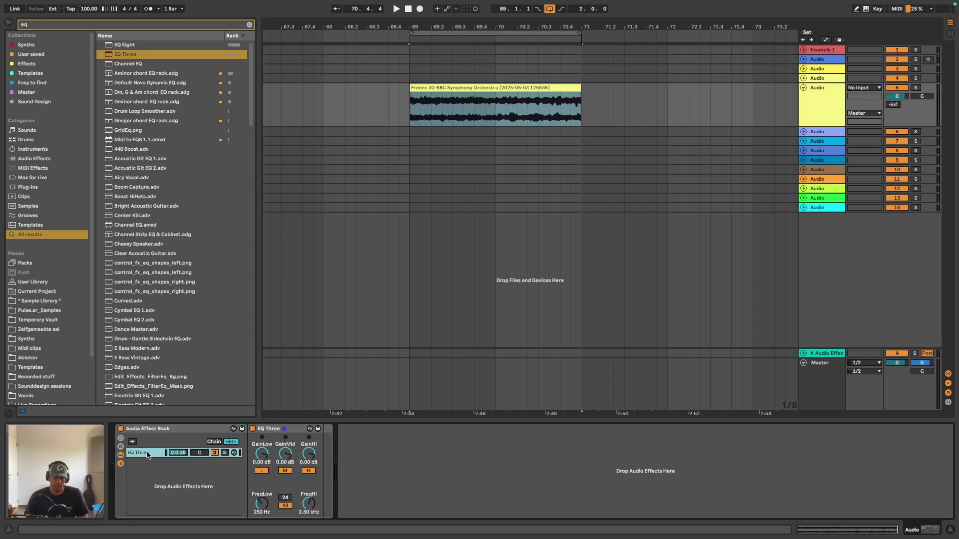
key(ctrl+d)
key(ctrl+d)
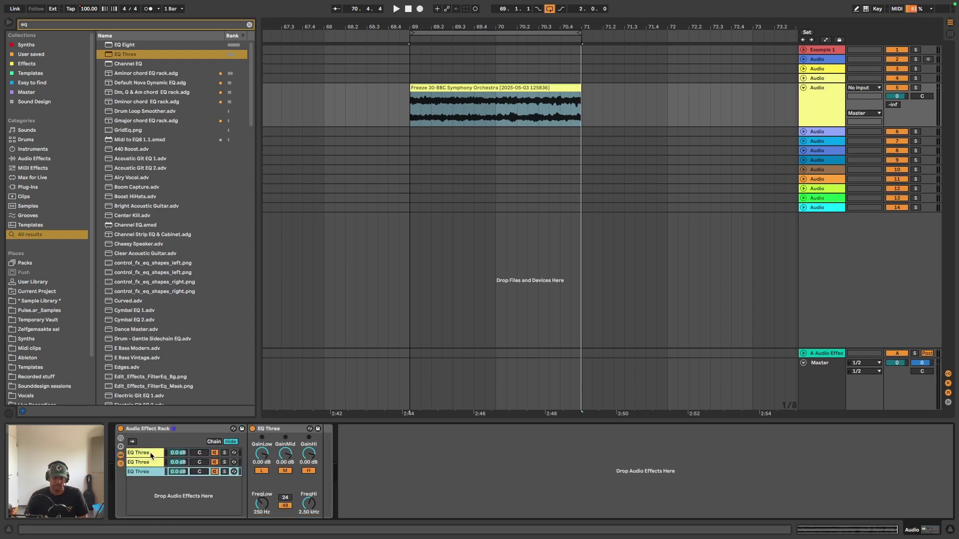
- Isolate the low band in the first chain's EQ Three and rename the chain Low
click(149, 454)
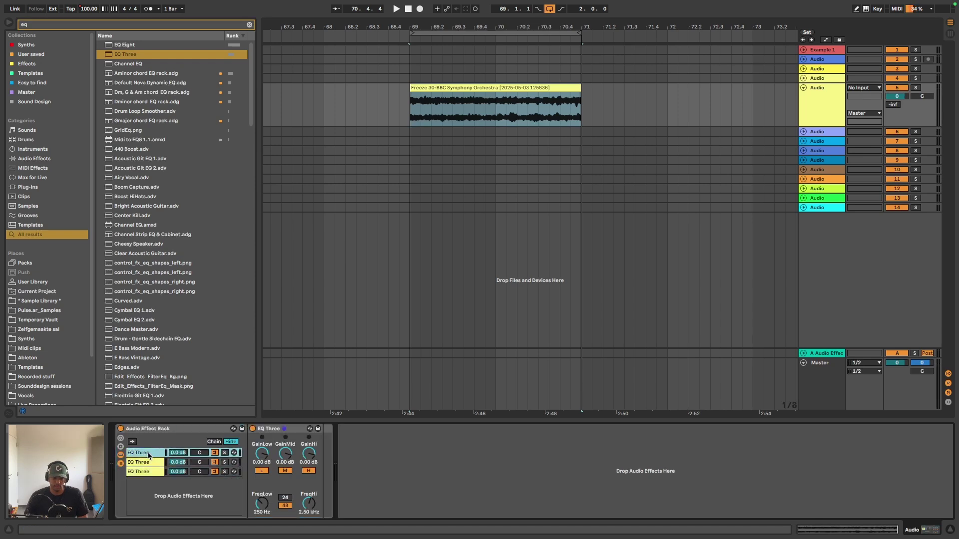
click(285, 471)
click(156, 454)
key(ctrl+r)
text(L)
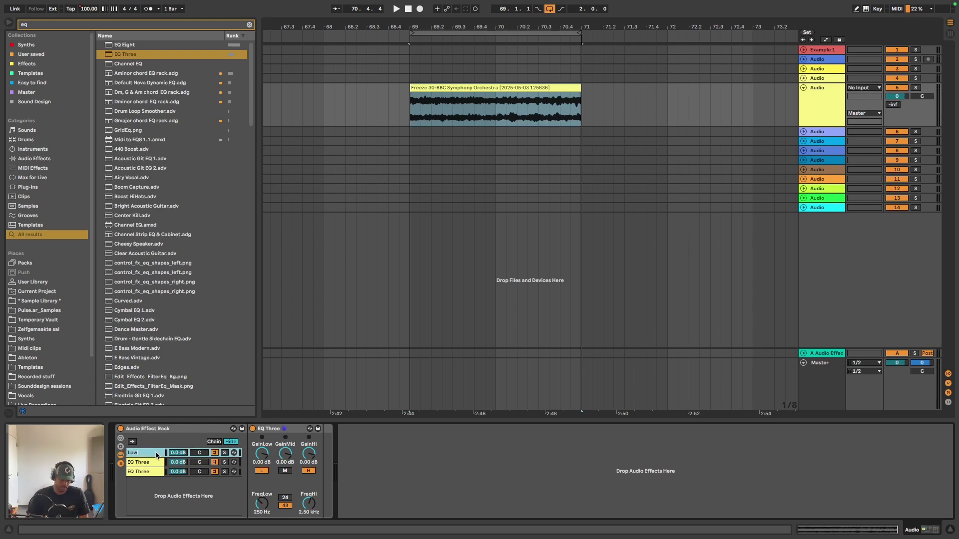
text(ow)
key(Return)
- Turn off the low and high bands in the second chain's EQ Three and rename the chain Mid
key(Down)
click(262, 471)
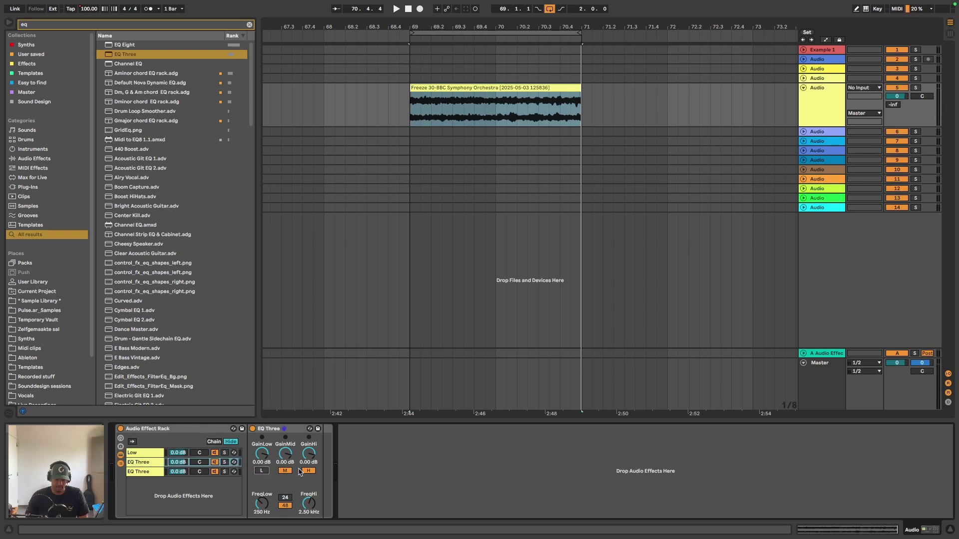
click(309, 471)
key(ctrl+r)
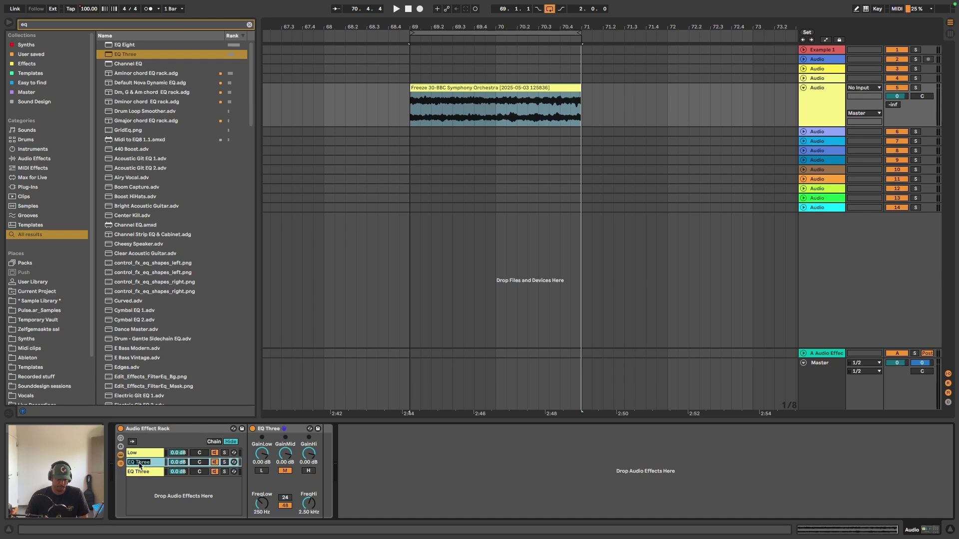
text(Mid)
- Turn off the low and mid bands in the third chain's EQ Three and rename the chain High
click(142, 472)
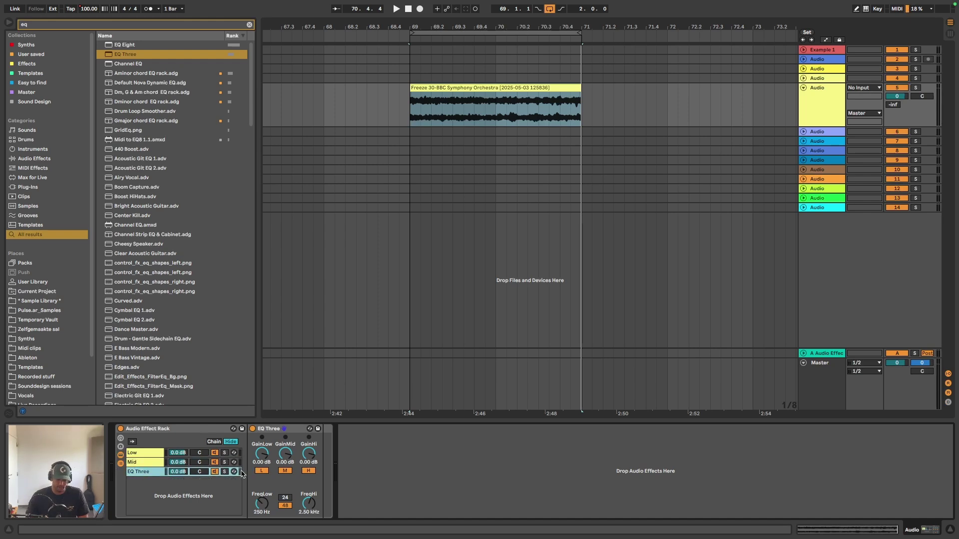
click(262, 471)
click(285, 471)
key(ctrl+r)
text(High)
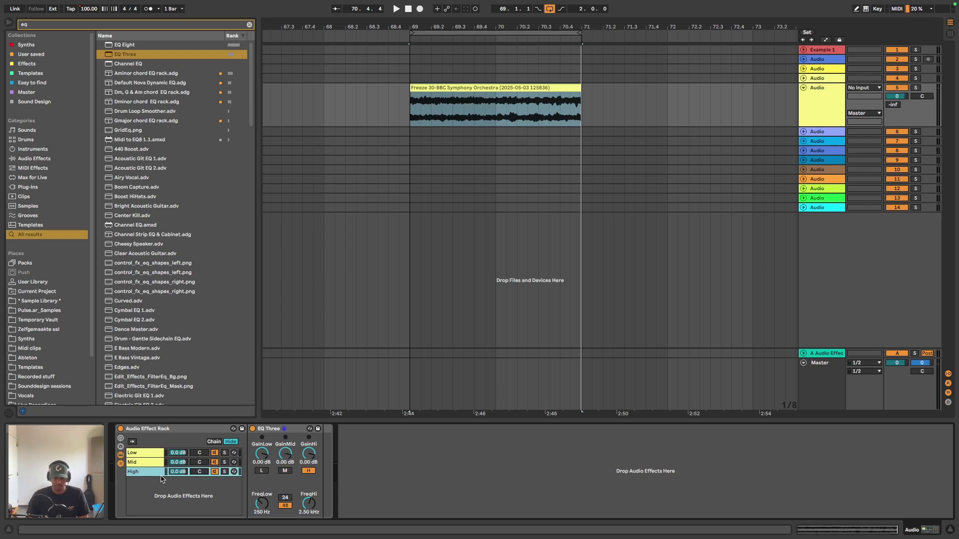
- Add an EQ Eight after the rack and enable its band 8 high cut at 250 Hz
drag(125, 45, 469, 470)
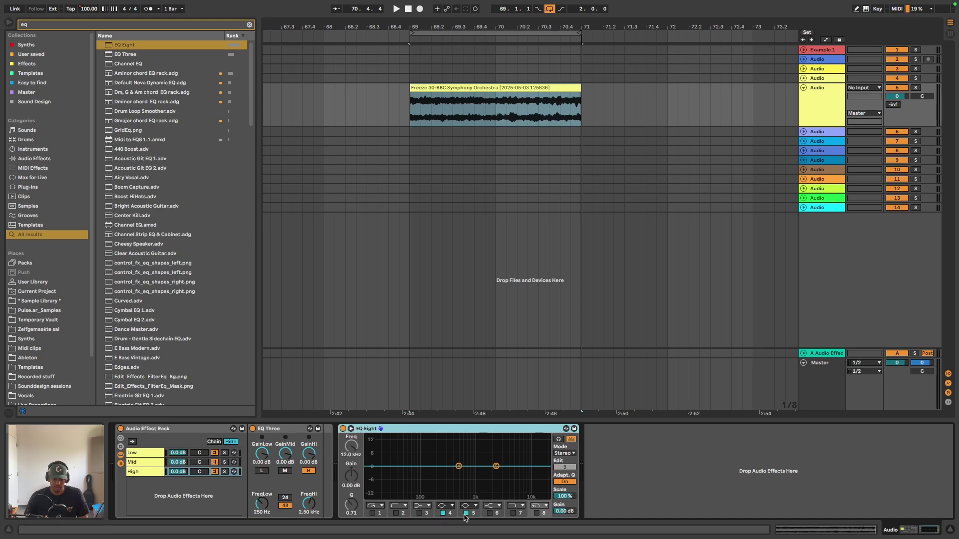
click(535, 513)
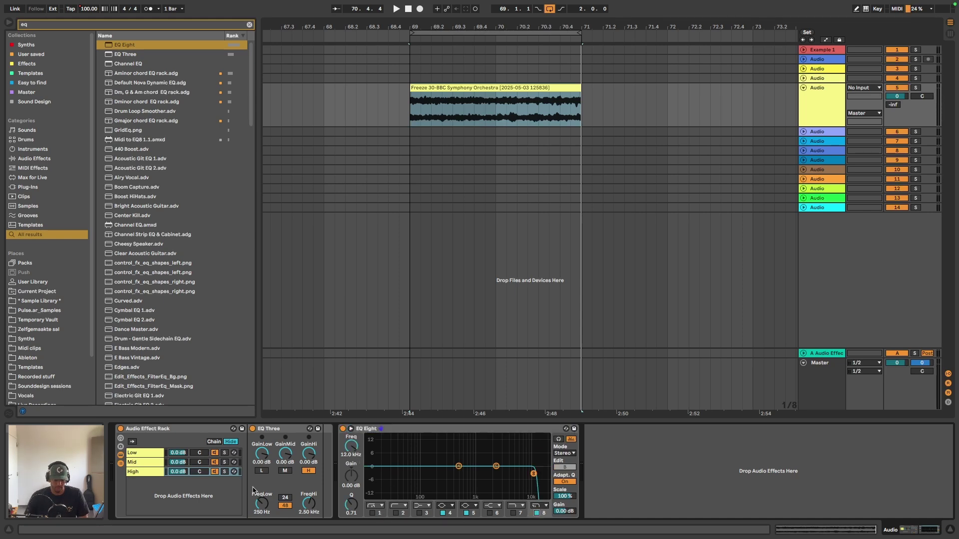
click(356, 458)
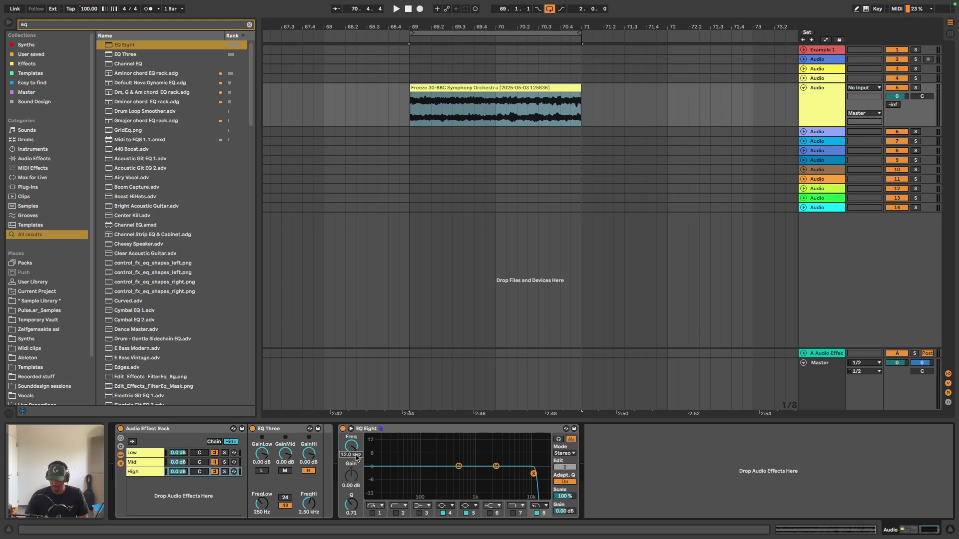
text(250)
key(Return)
- Duplicate the EQ Eight and set the copy's band 1 low cut to 250 Hz and band 8 high cut to 2.50 kHz
click(397, 429)
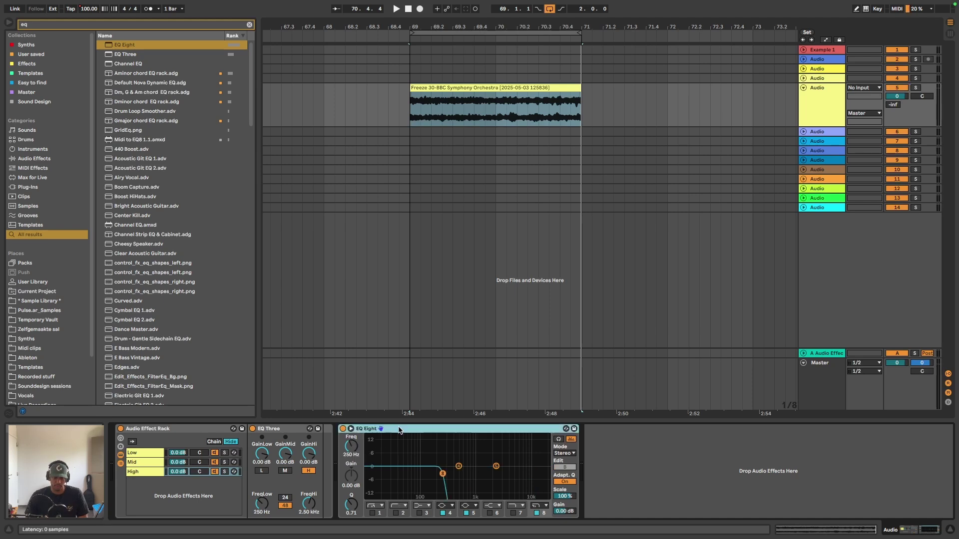
key(ctrl+d)
click(150, 463)
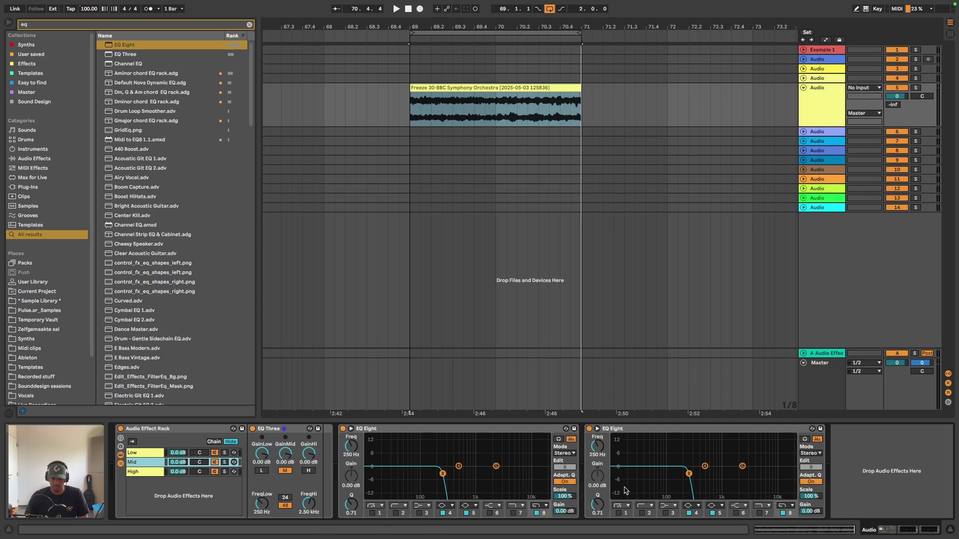
click(618, 513)
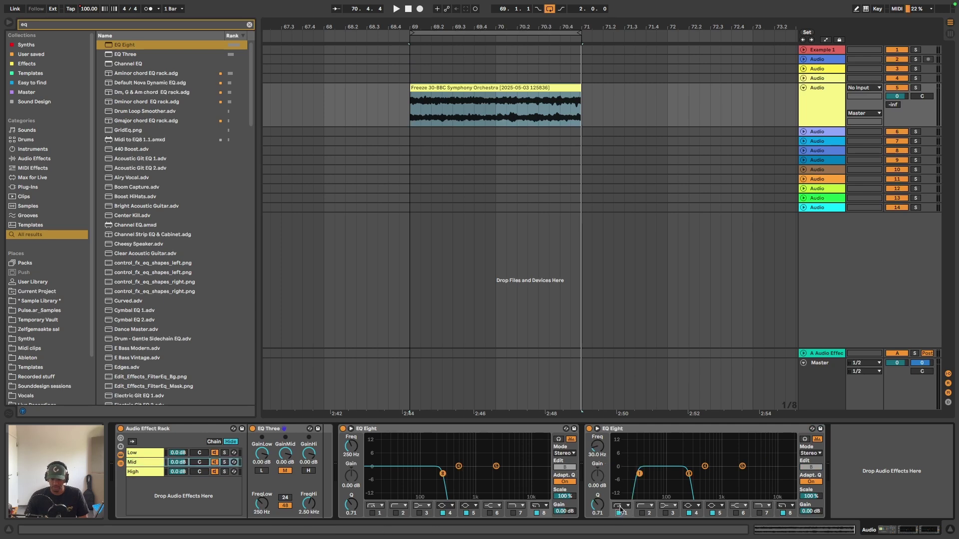
text(250)
key(Return)
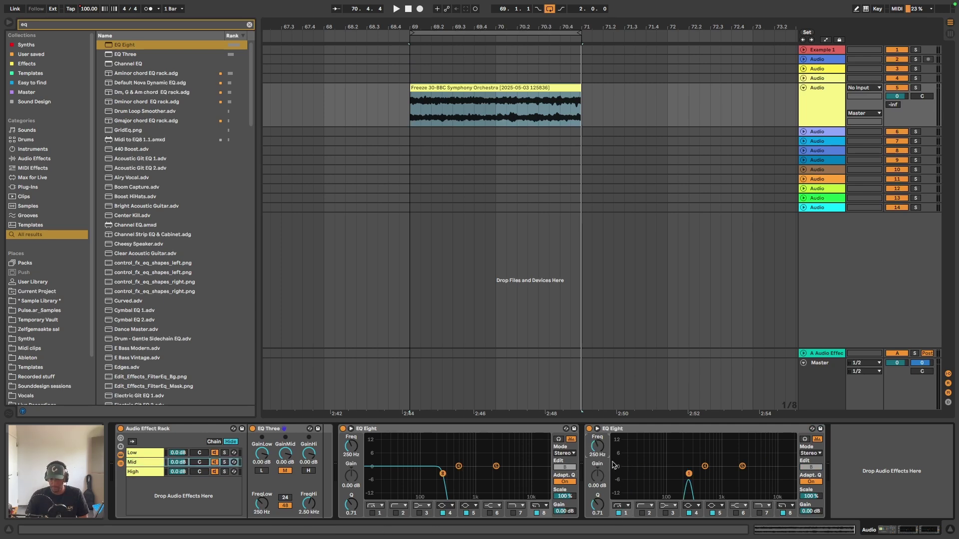
click(792, 515)
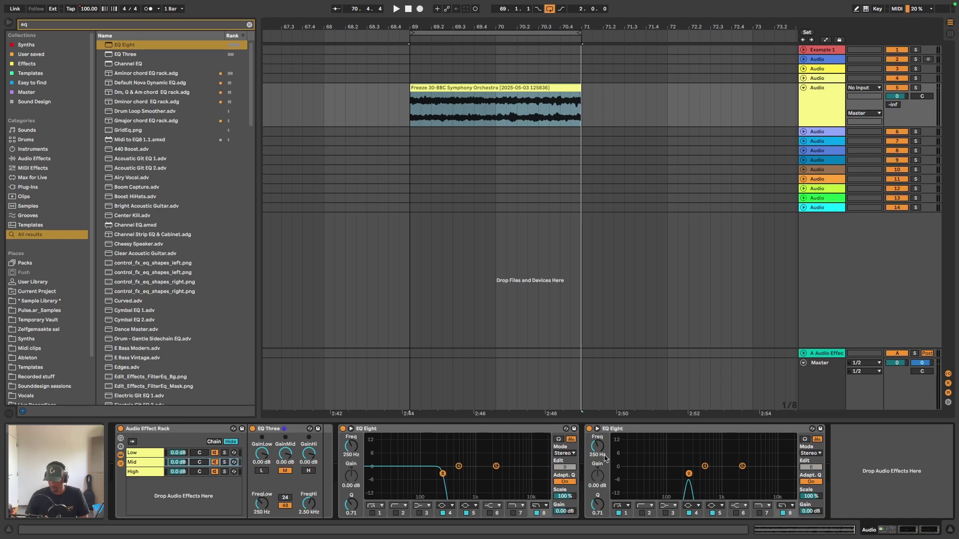
scroll(605, 457, up, 4)
key(Return)
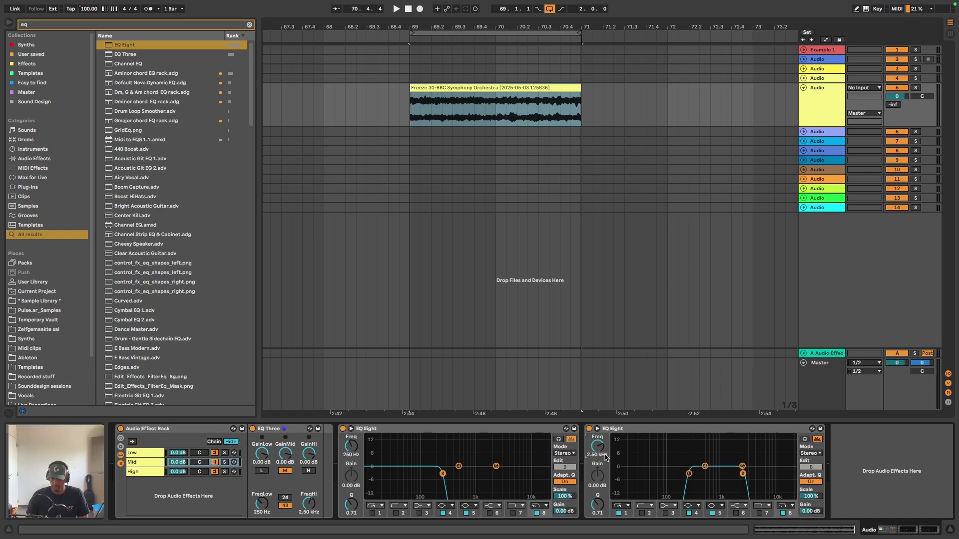
- Duplicate the second EQ Eight, set the copy's band 1 low cut to 2500 Hz and turn off its band 8
click(689, 432)
key(ctrl+d)
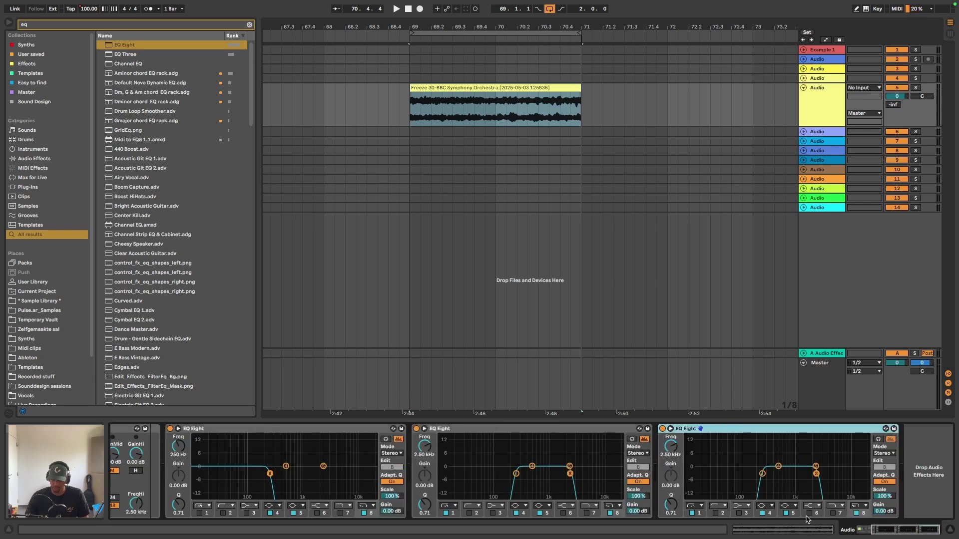
click(695, 512)
click(670, 454)
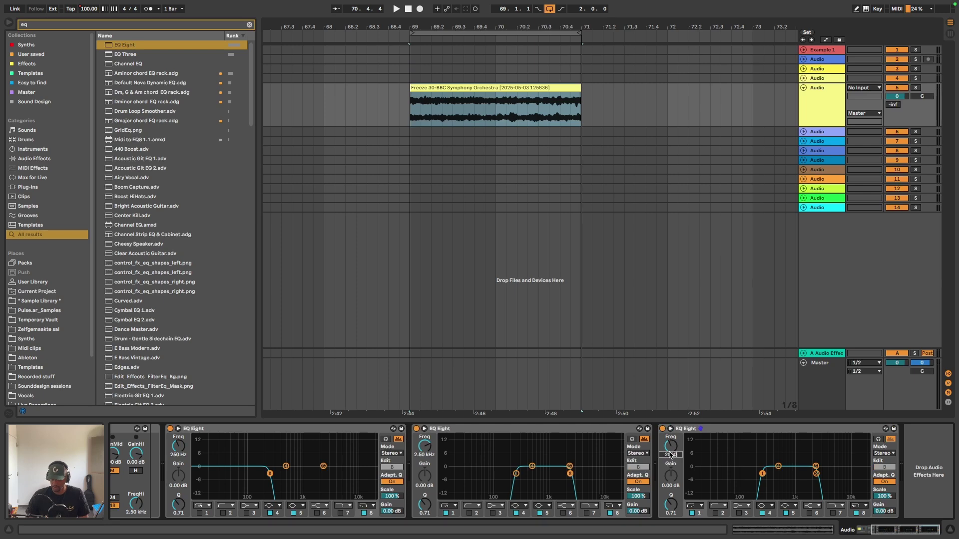
text(2500)
key(Return)
click(857, 514)
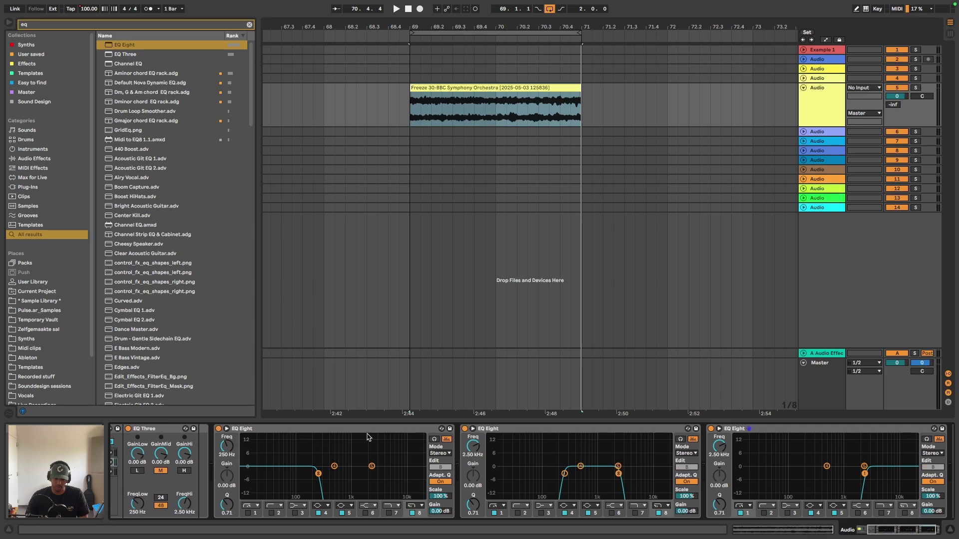
- Delete the three EQ Eight devices that follow the rack
scroll(251, 467, left, 3)
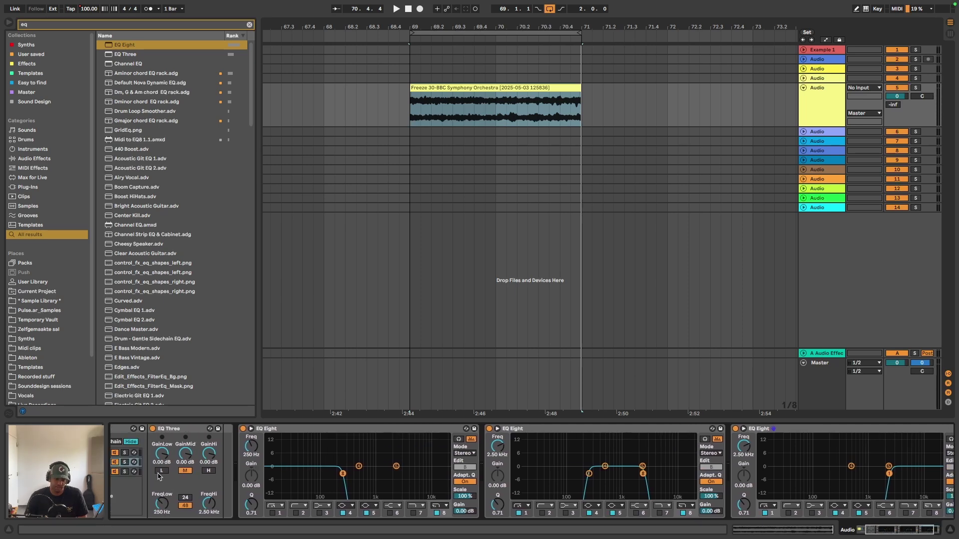
scroll(158, 476, left, 4)
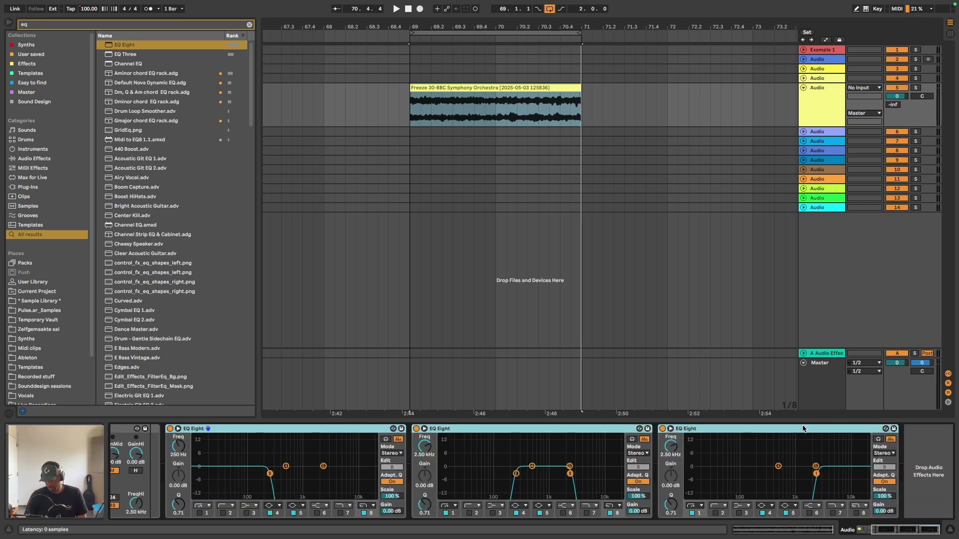
key(Delete)
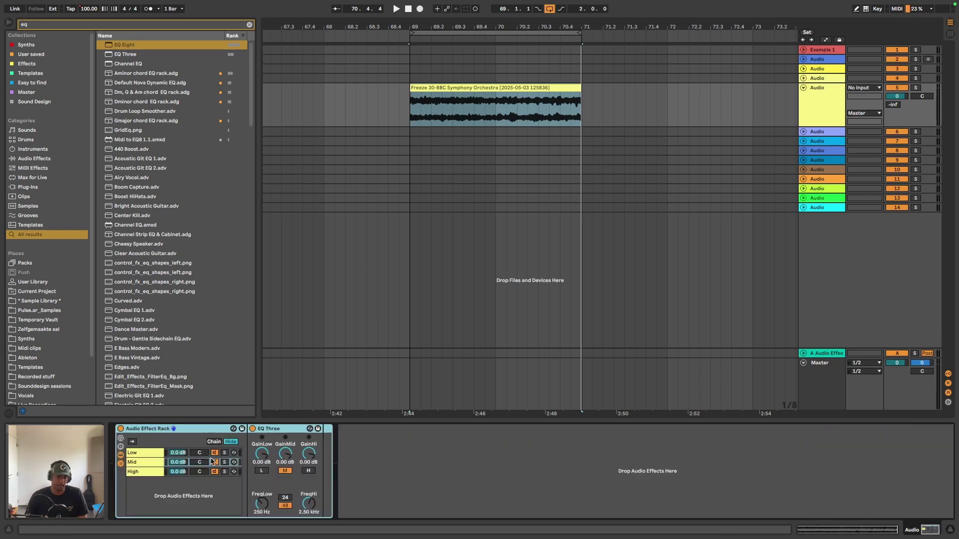
- Search the browser for "amp", add Amp after EQ Three in the Low chain and choose the Rock model
key(Escape)
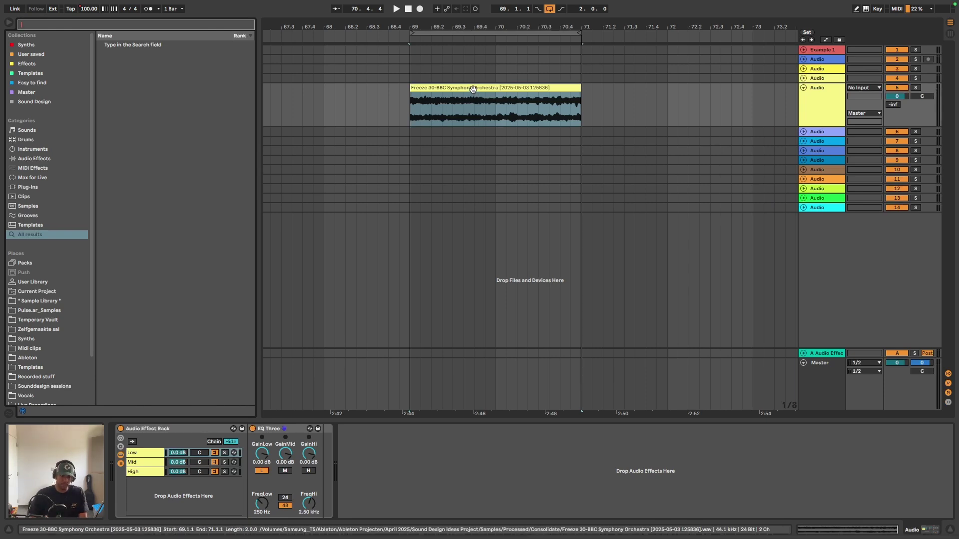
text(amp)
drag(120, 44, 328, 458)
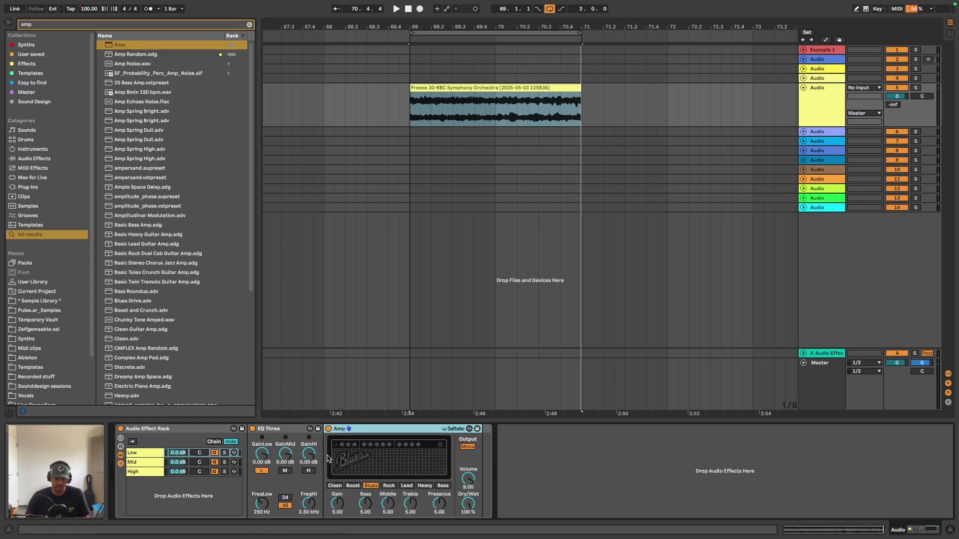
click(390, 486)
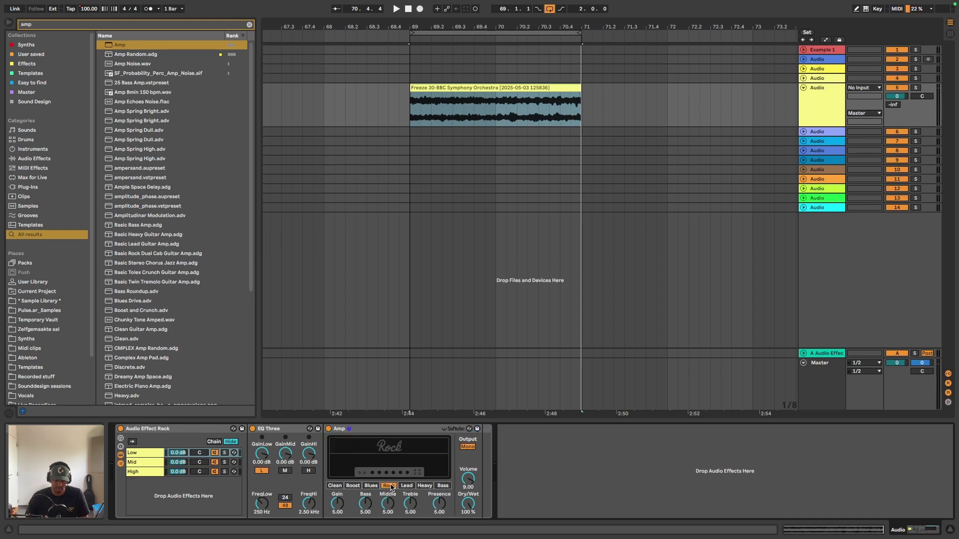
- Set the Amp's gain to 4.00, output to Dual and bass to 6.00 while auditioning the soloed Low chain
click(338, 506)
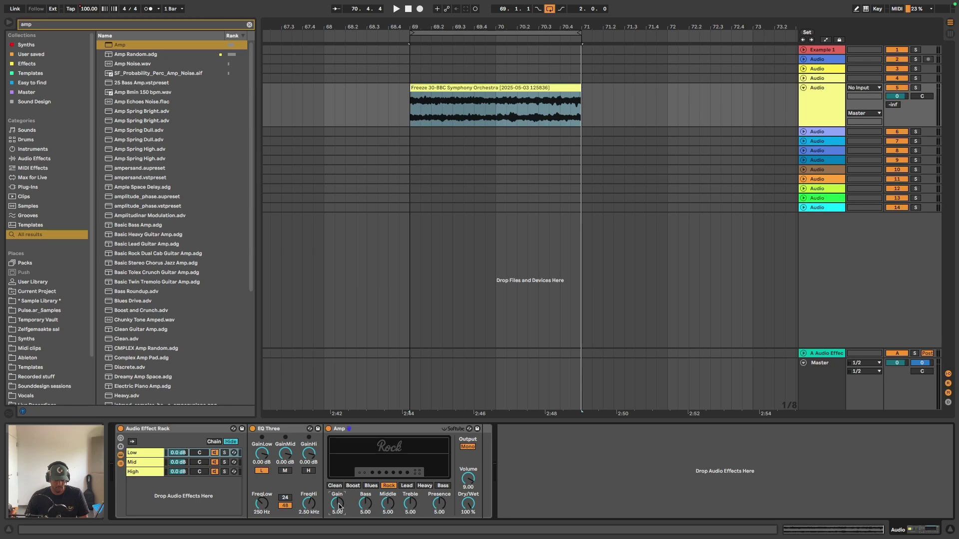
scroll(339, 506, down, 5)
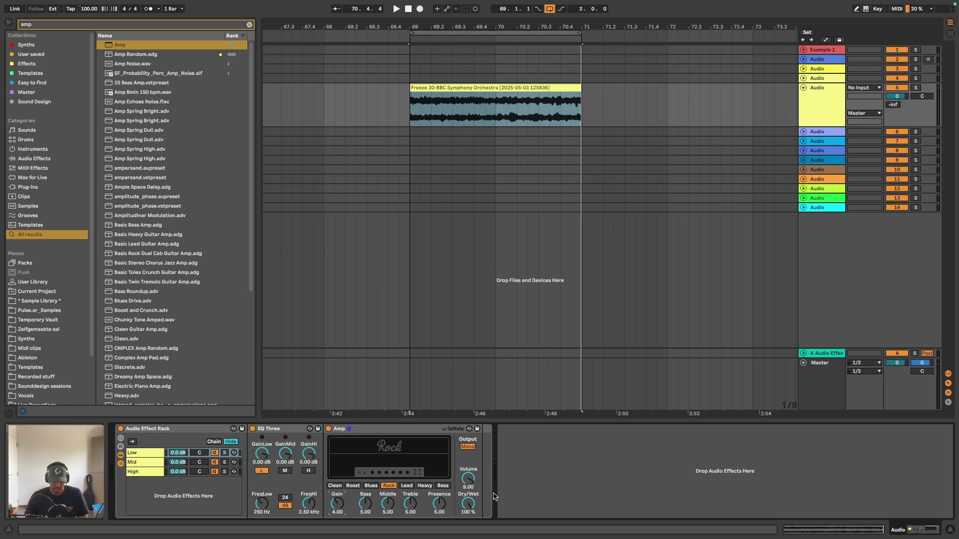
click(223, 455)
key(space)
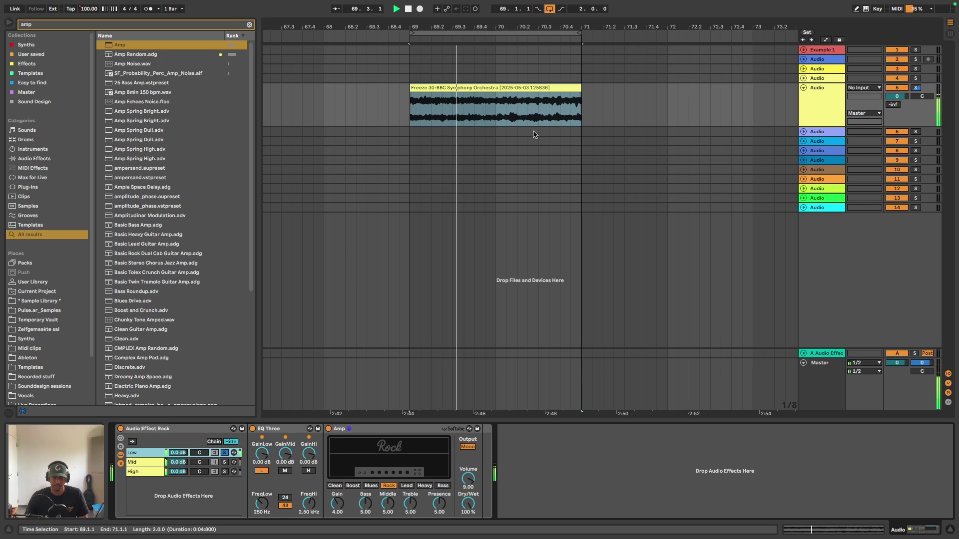
click(467, 447)
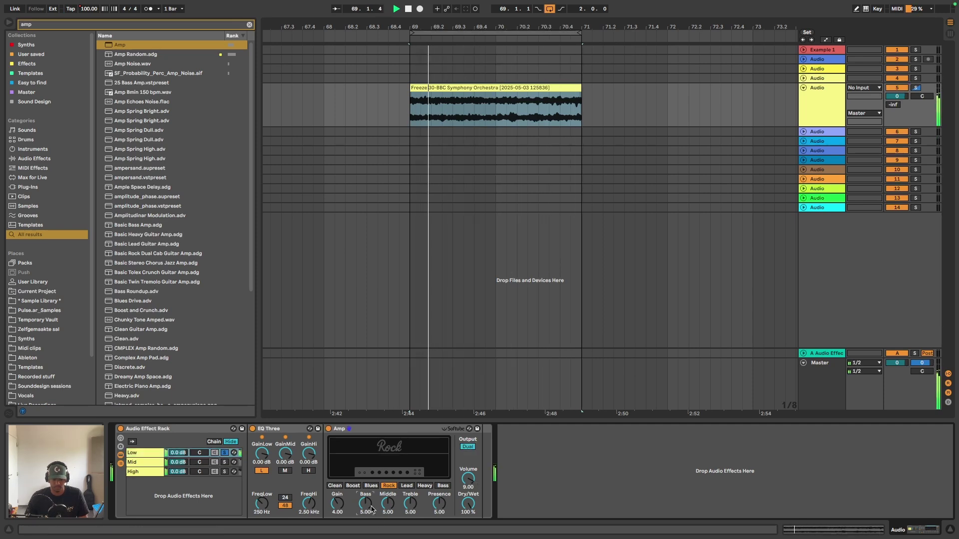
drag(371, 509, 372, 492)
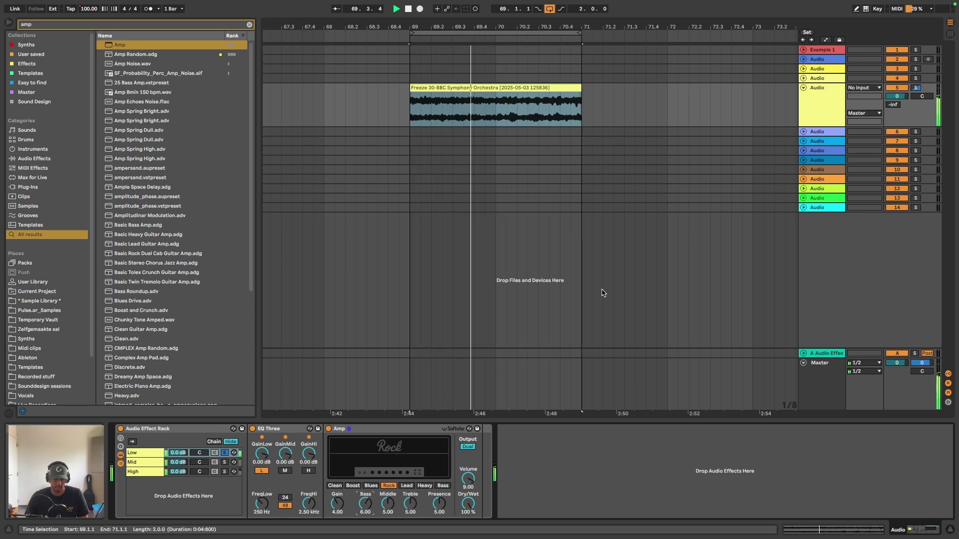
key(space)
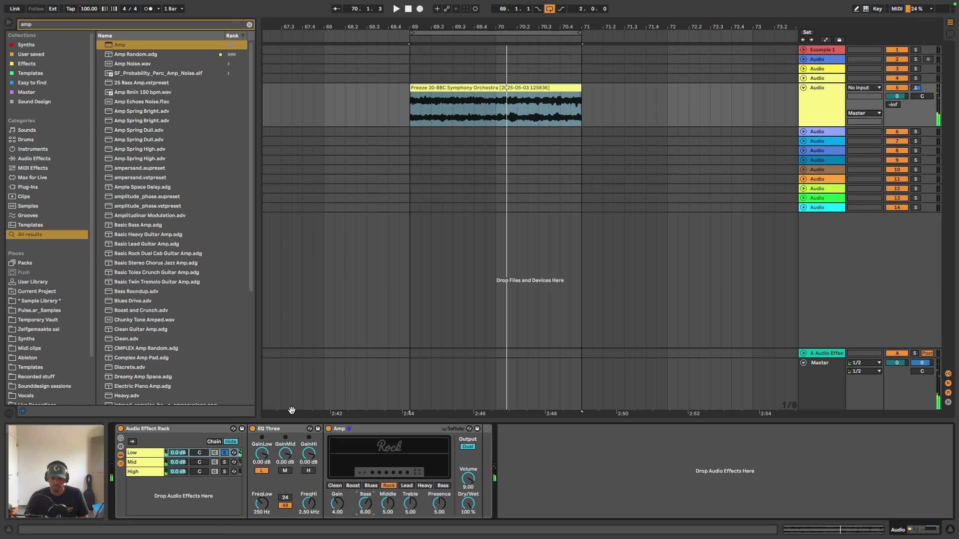
- Turn off the Low chain's solo and set its volume to -0.2 dB
drag(178, 453, 192, 457)
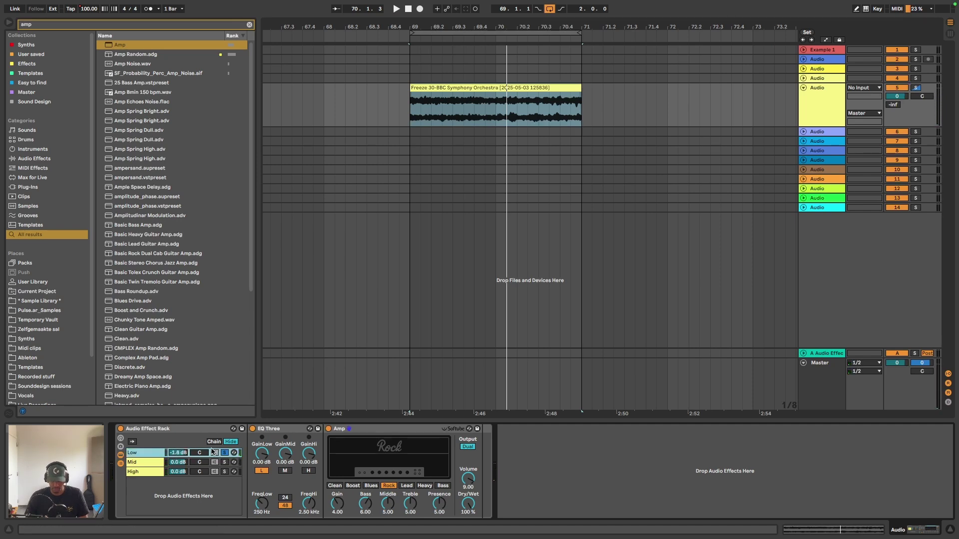
key(space)
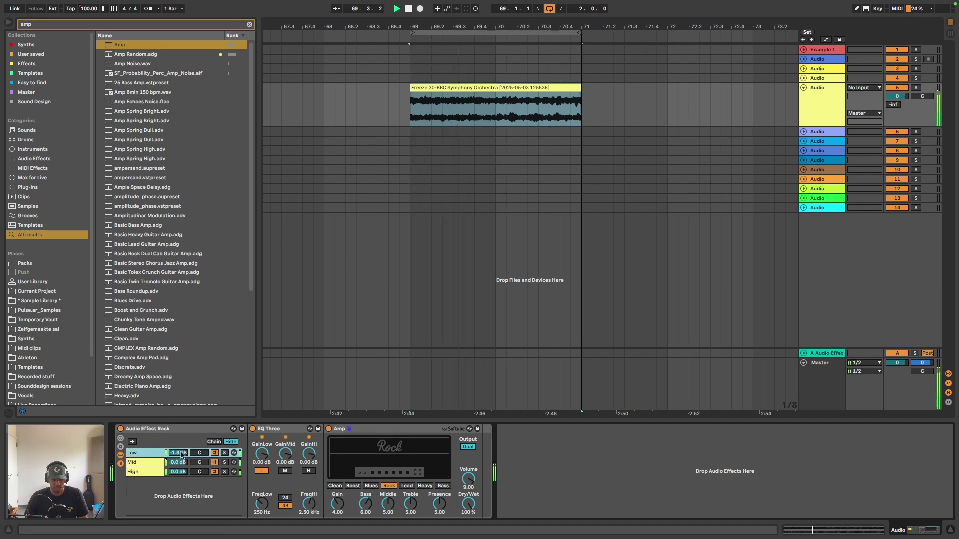
drag(181, 455, 181, 447)
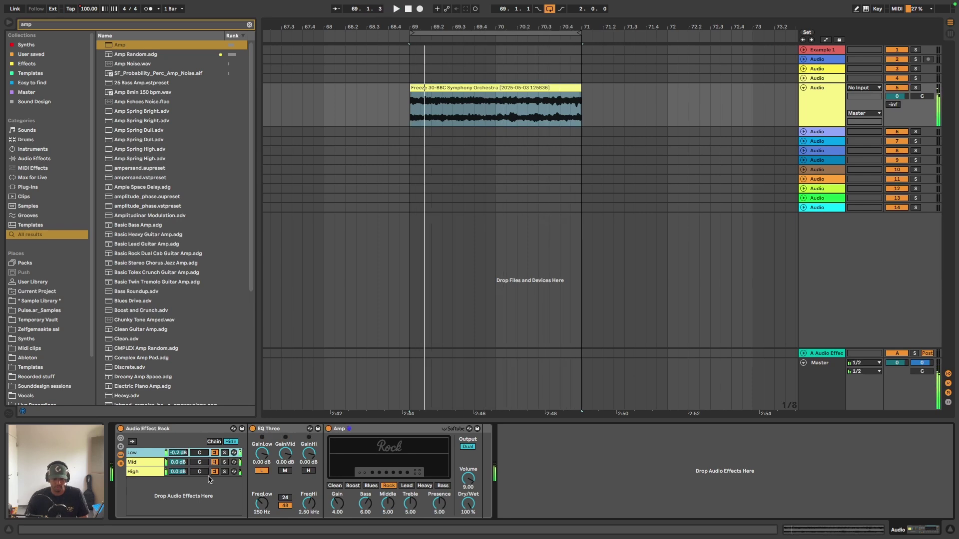
- Search the browser for "corpu", add Corpus after EQ Three in the Mid chain and choose the Pipe resonator
click(145, 462)
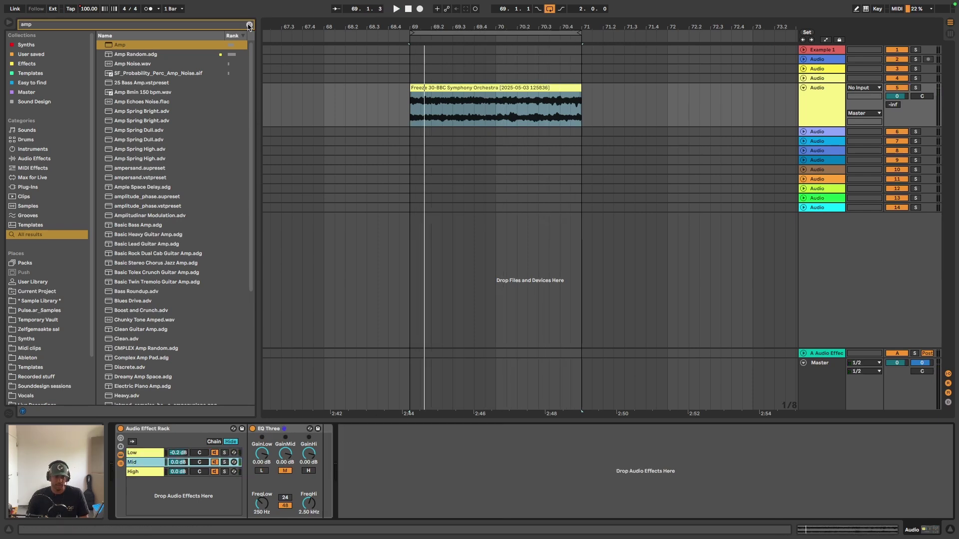
click(248, 24)
text(con)
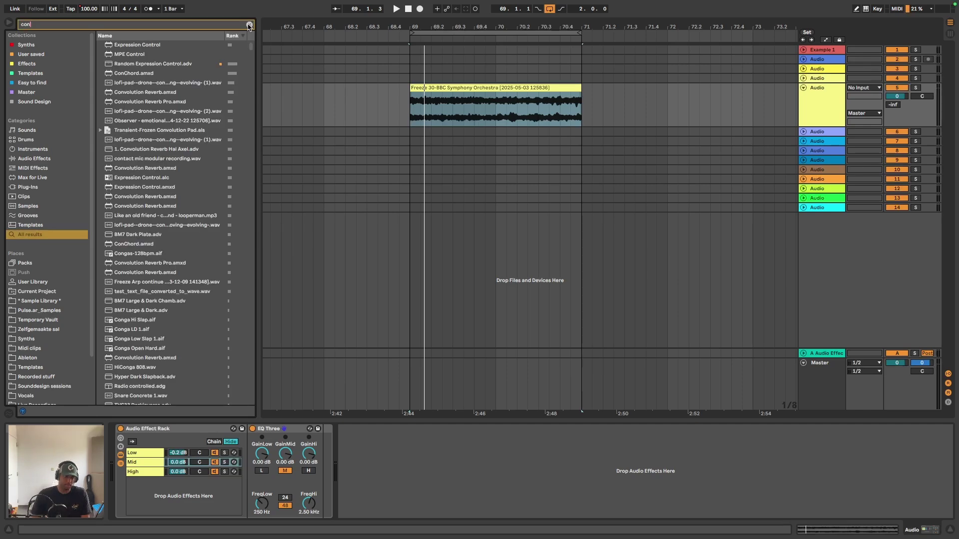
key(BackSpace)
text(rpu)
mouse_move(123, 44)
mouse_down()
mouse_move(347, 480)
mouse_move(319, 464)
mouse_up()
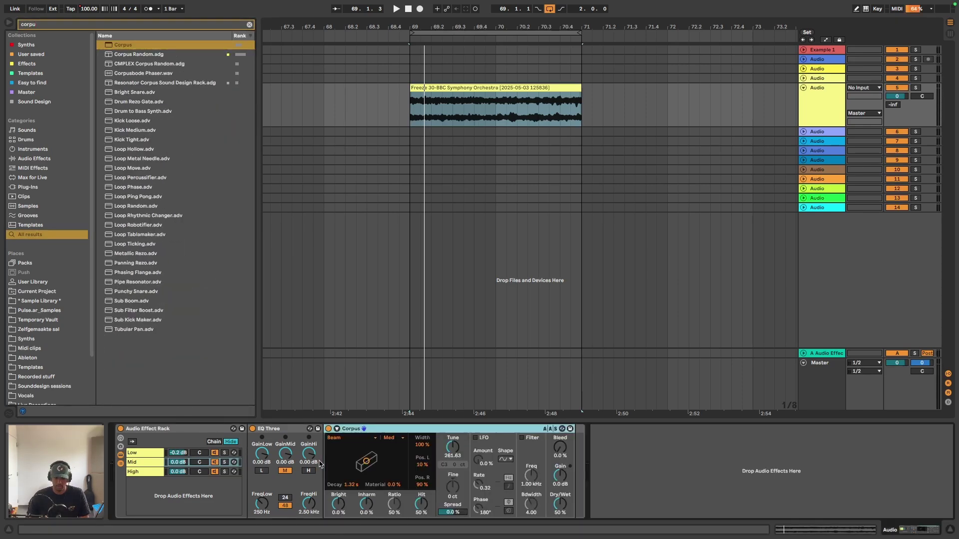
click(355, 440)
click(335, 483)
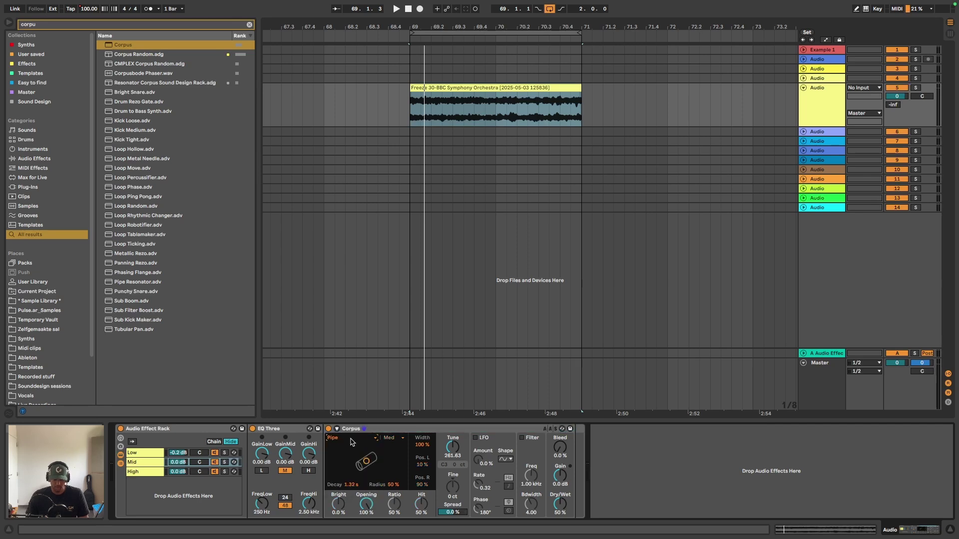
- Audition the soloed Mid chain and set Corpus tune to 288.62 Hz, opening to 44%, radius to 74% and decay to 1.74 s
key(space)
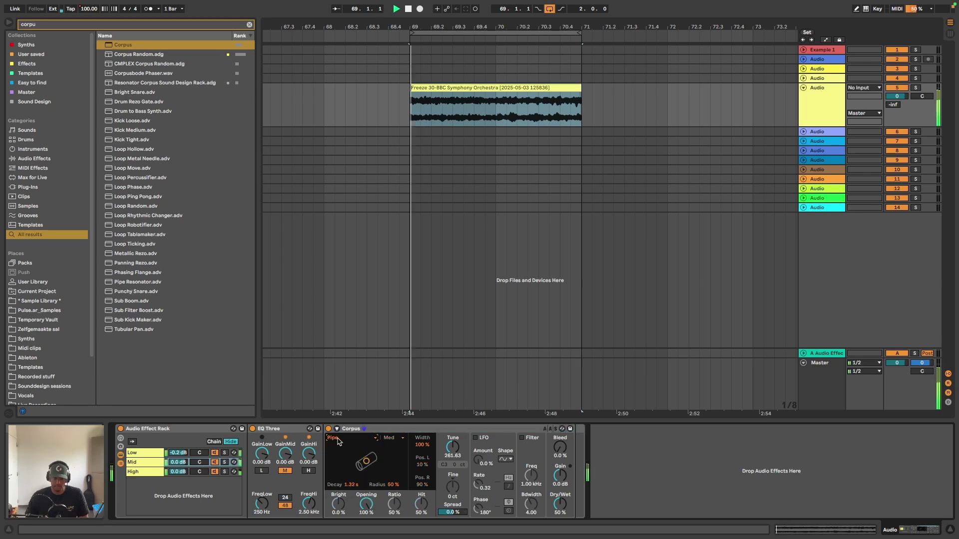
click(223, 466)
click(224, 462)
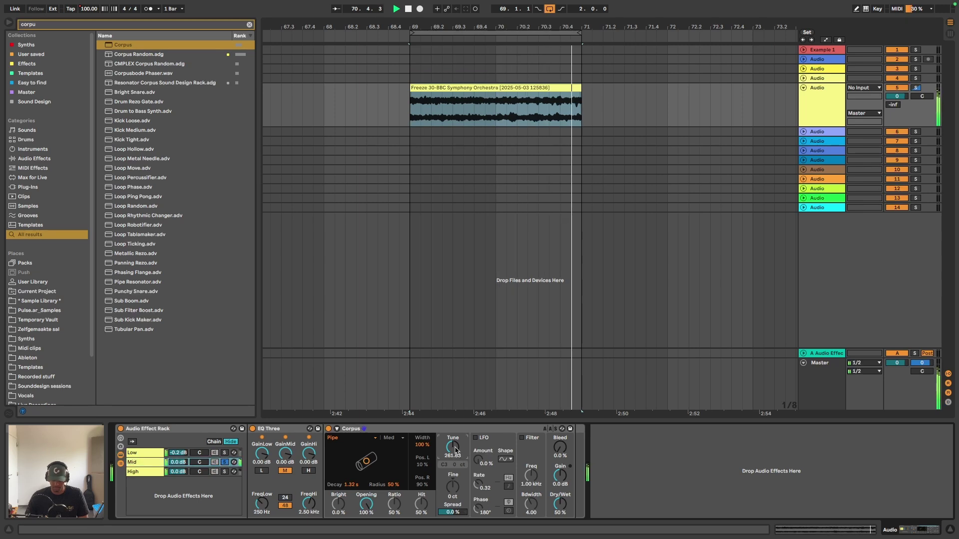
scroll(454, 450, up, 2)
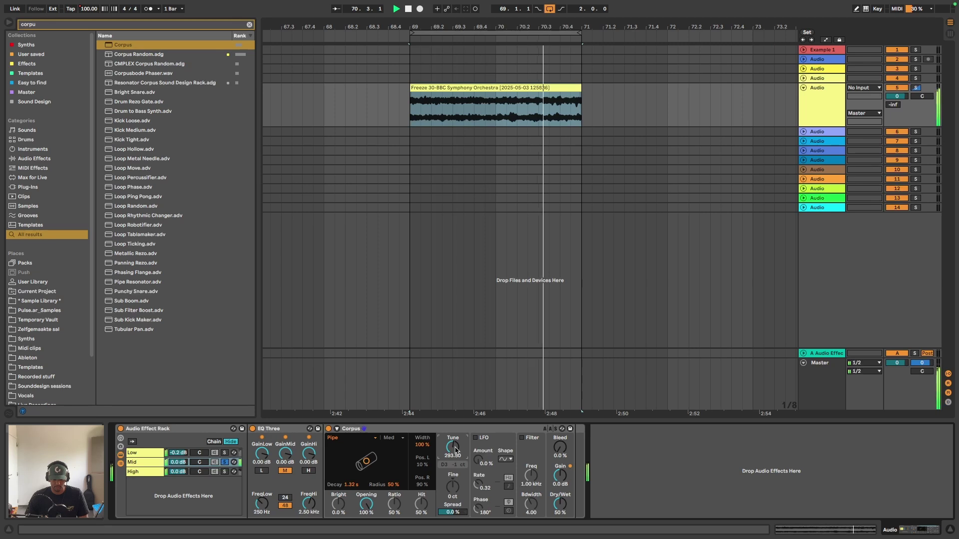
drag(455, 450, 455, 450)
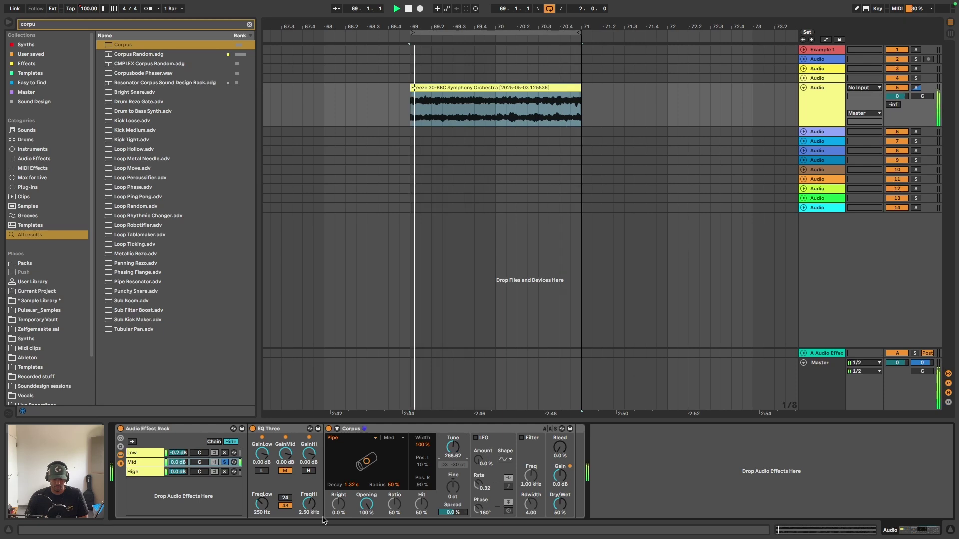
mouse_move(366, 504)
mouse_down()
mouse_move(366, 531)
mouse_move(364, 496)
mouse_up()
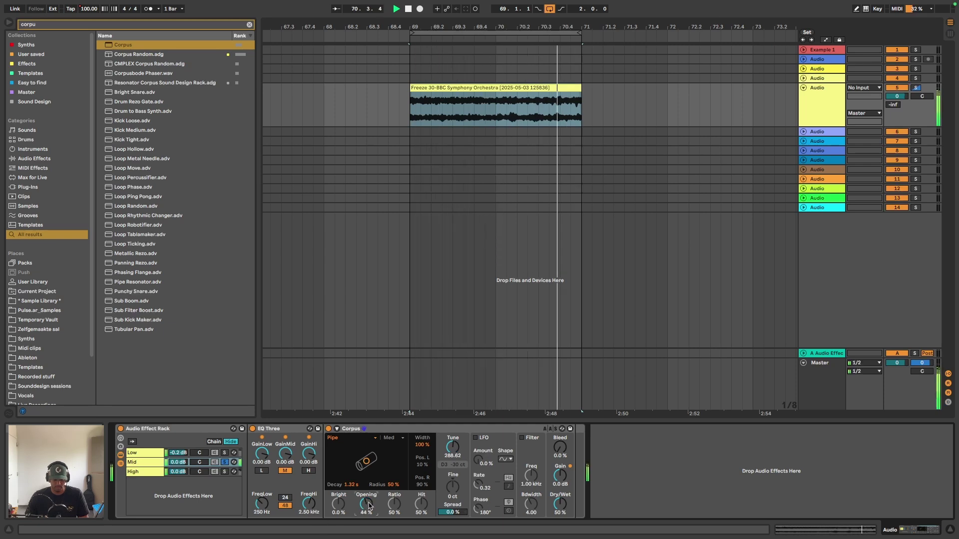
drag(393, 485, 369, 455)
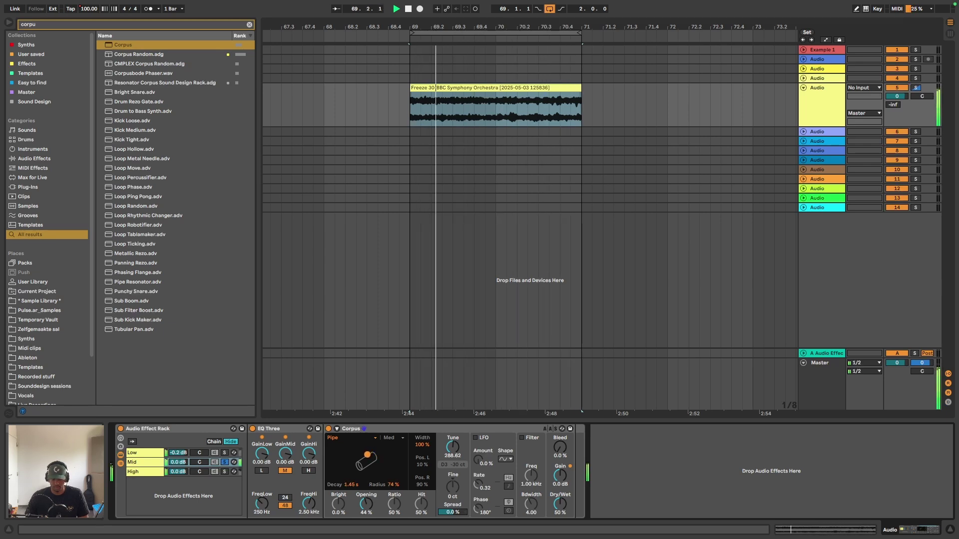
- Enable the Corpus LFO, set its amount to 13% and adjust its rate in tempo-synced mode
click(475, 438)
drag(474, 452, 474, 451)
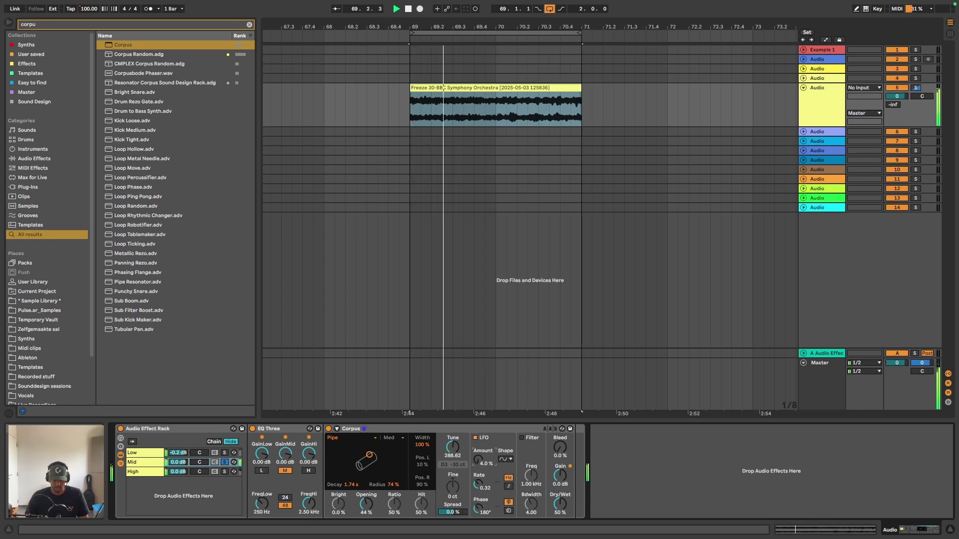
drag(478, 460, 478, 454)
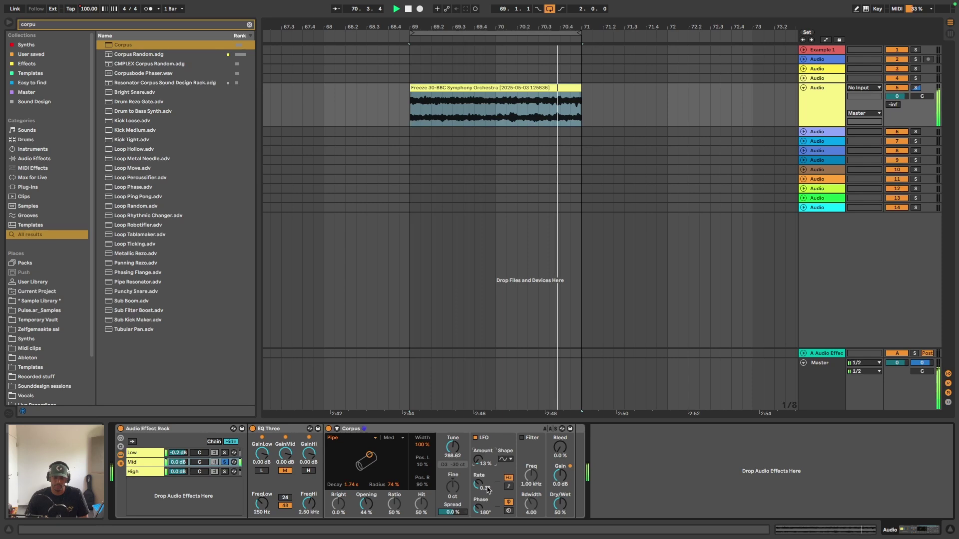
click(508, 487)
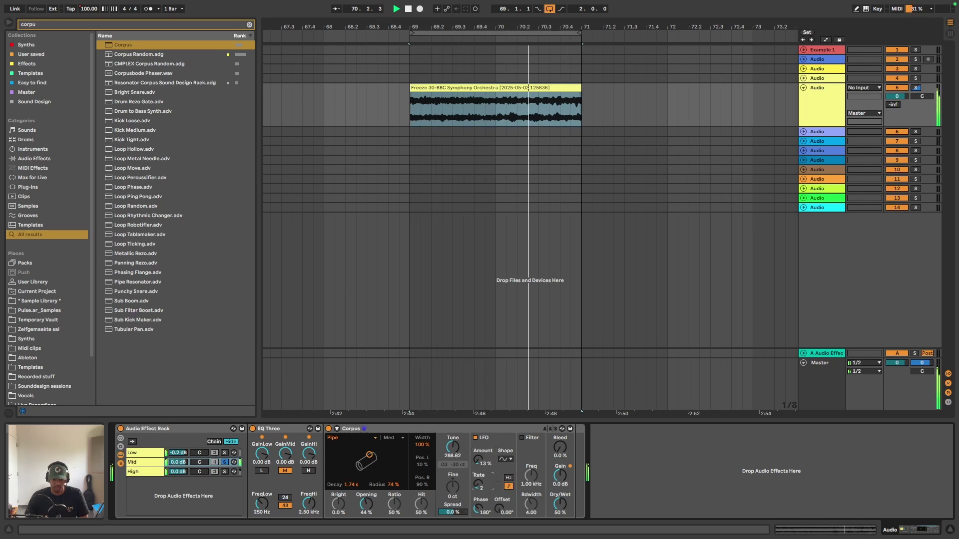
drag(478, 485, 478, 479)
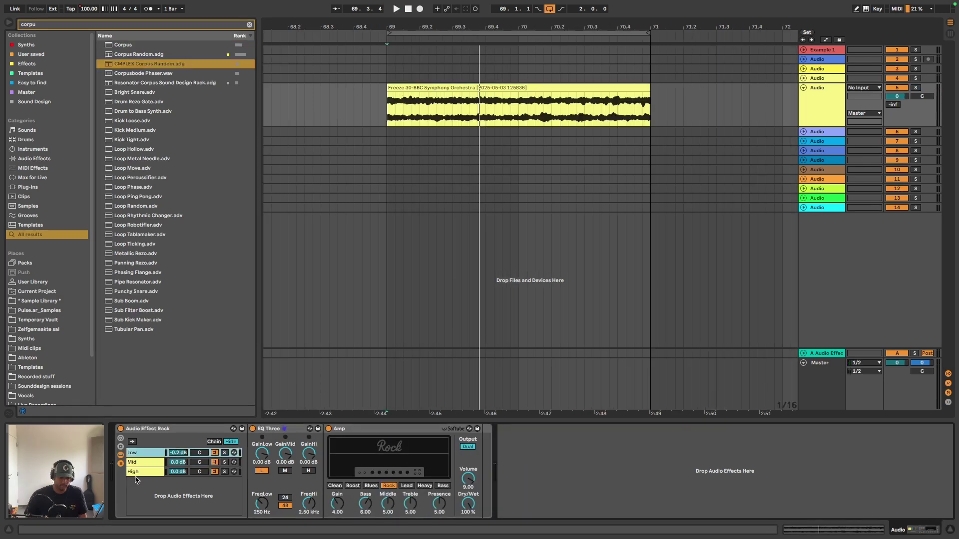
- Search the browser for "corpus" and add CMPLEX Corpus Random.adg after EQ Three in the High chain
click(136, 473)
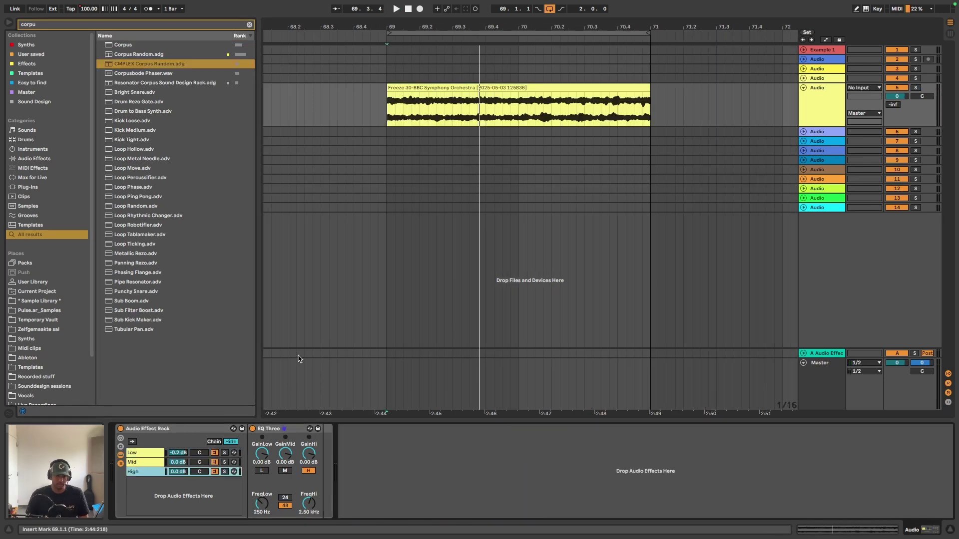
click(249, 25)
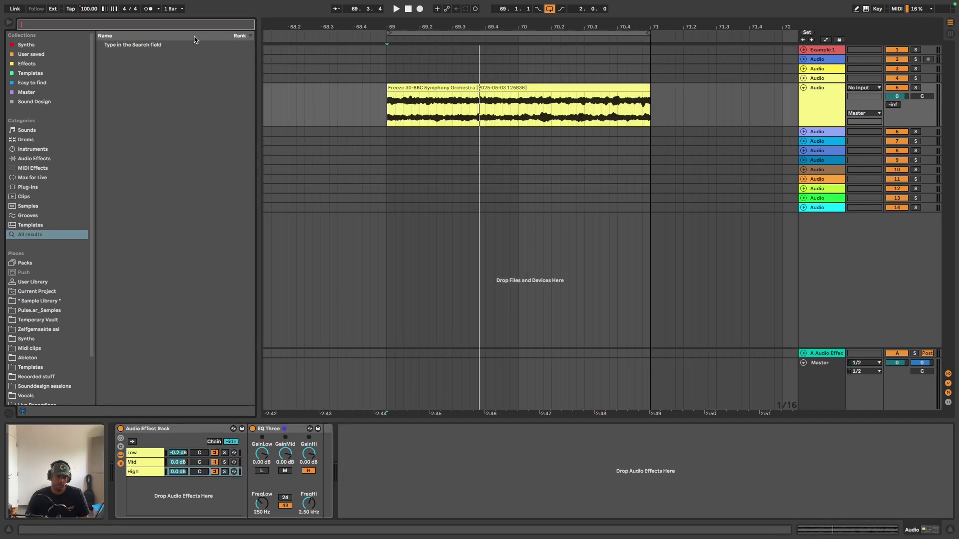
text(corpus)
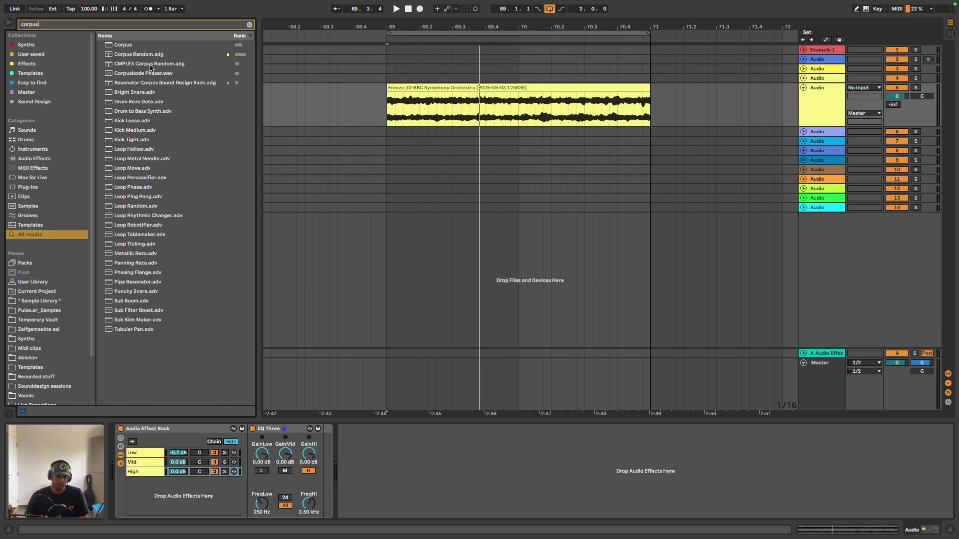
drag(145, 64, 152, 62)
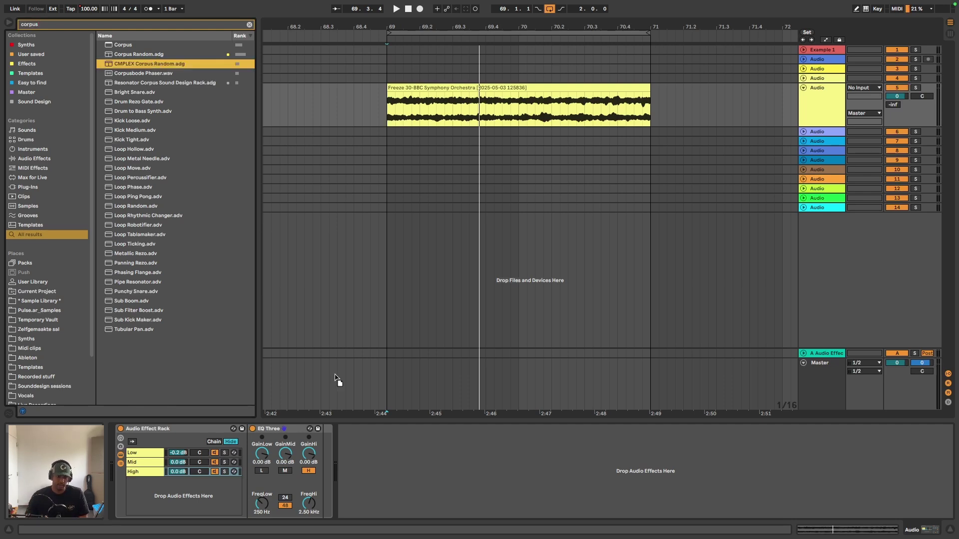
drag(334, 375, 323, 440)
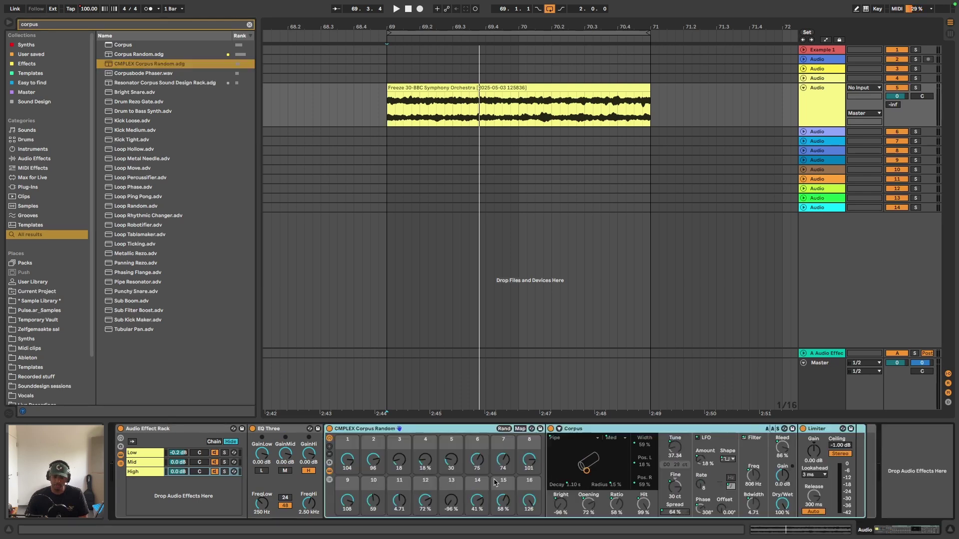
- Randomize the CMPLEX Corpus Random macros repeatedly while auditioning the High chain soloed, and turn its solo off
click(504, 430)
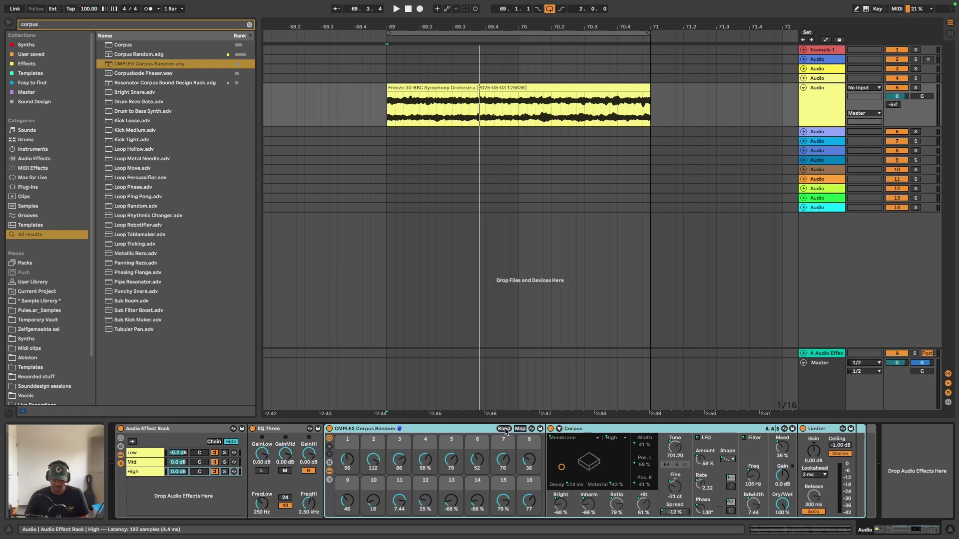
click(223, 471)
click(503, 428)
key(space)
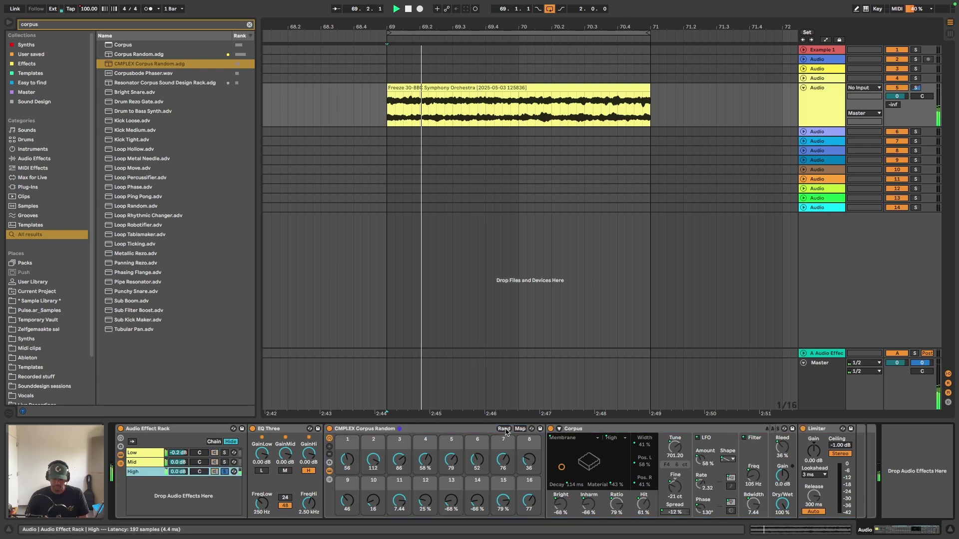
click(504, 429)
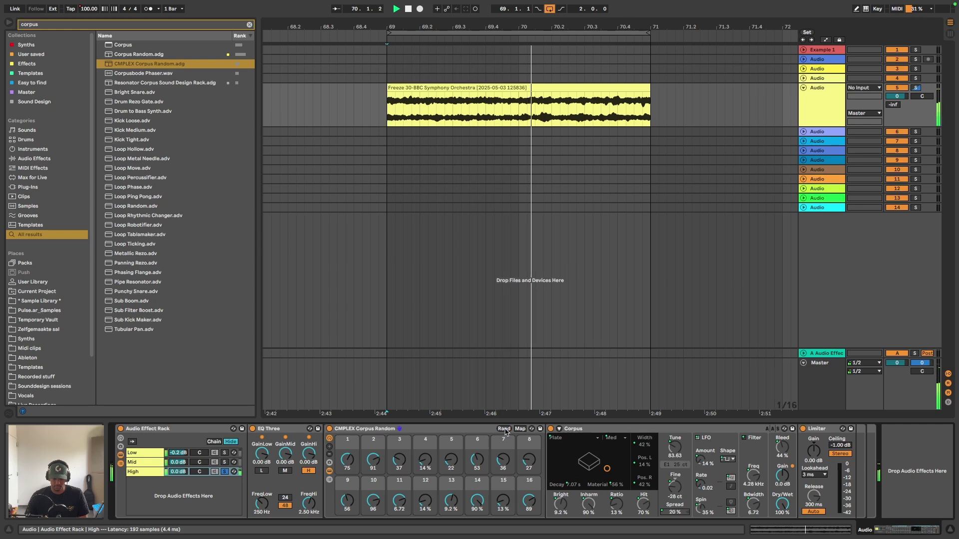
click(504, 429)
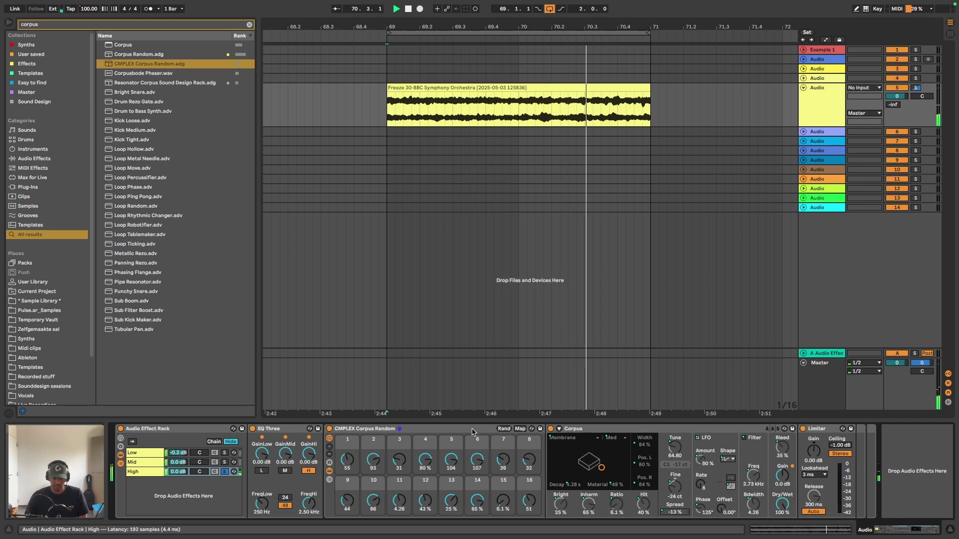
click(504, 428)
scroll(836, 431, right, 5)
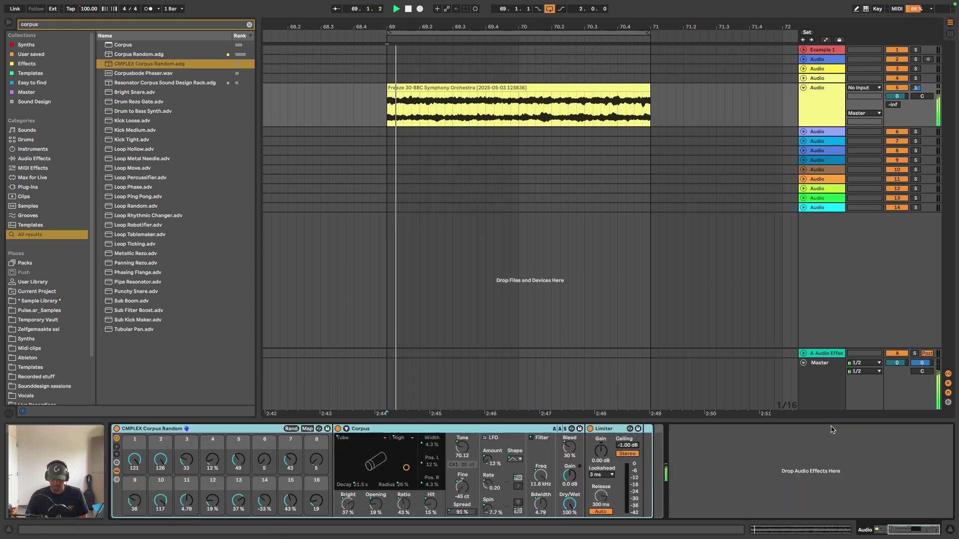
scroll(649, 439, left, 5)
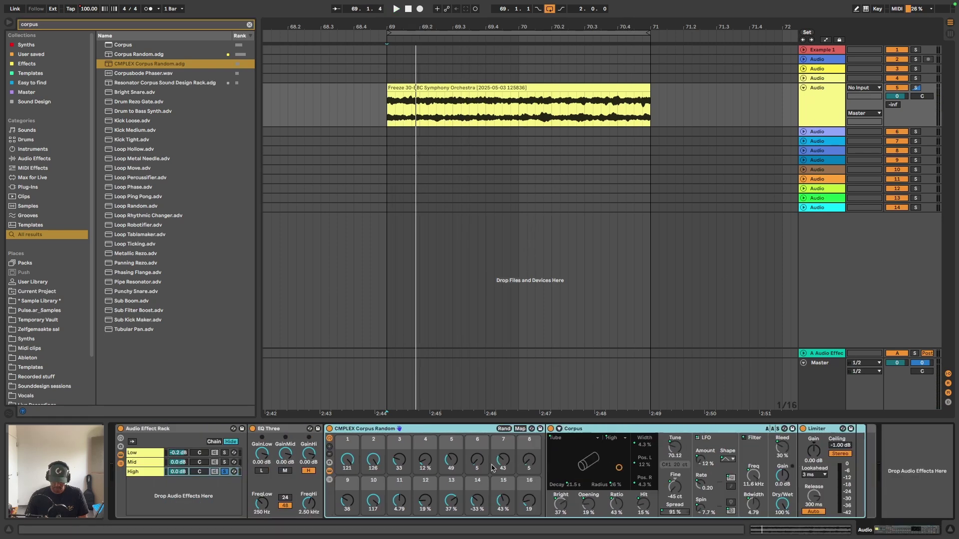
click(216, 486)
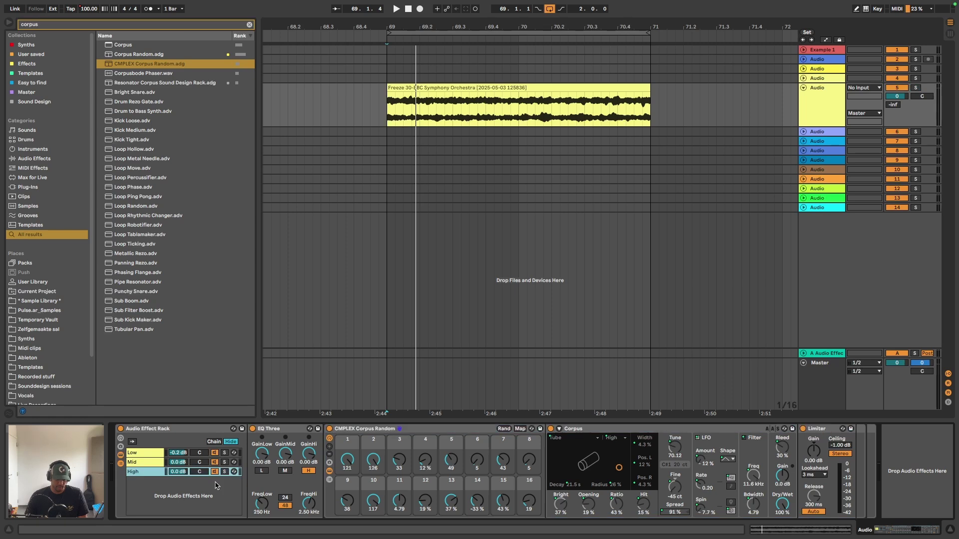
- Compare playback with the Audio Effect Rack off and on, and set the Mid chain volume to -4.6 dB and High to -6.5 dB
key(space)
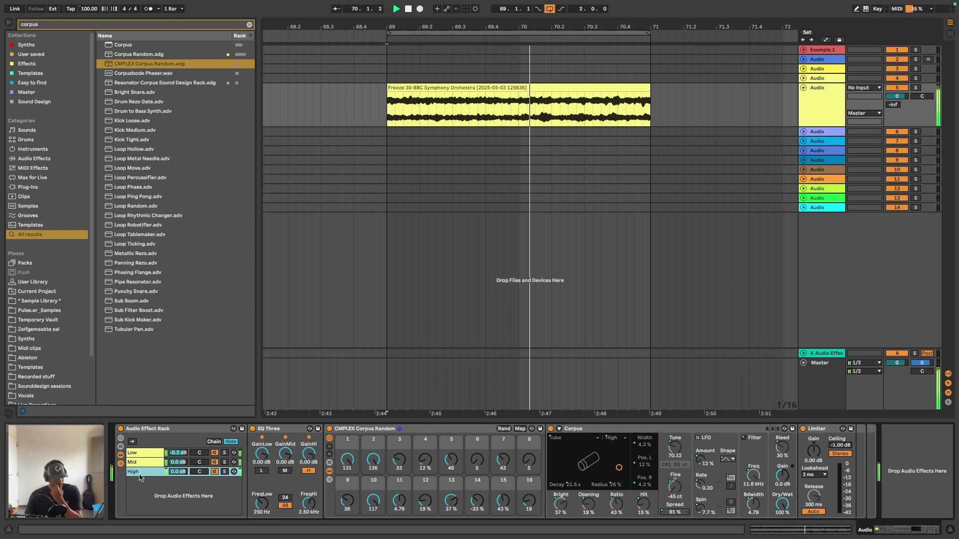
click(120, 430)
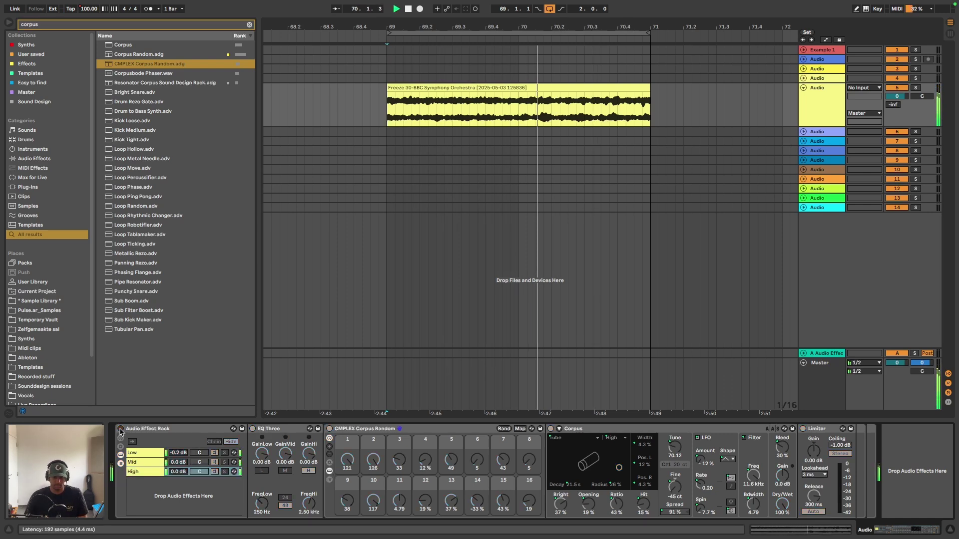
click(120, 430)
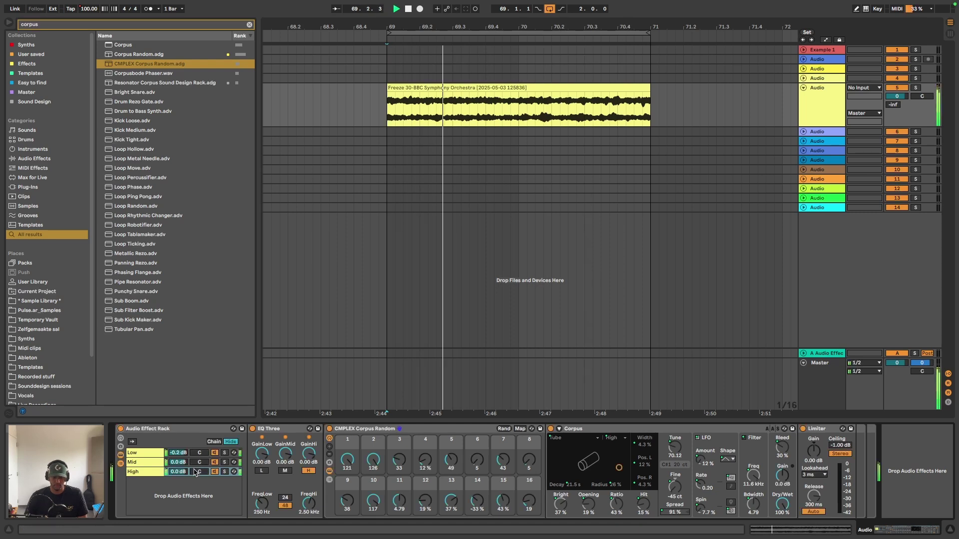
mouse_move(178, 472)
mouse_down()
mouse_move(179, 484)
mouse_move(178, 475)
mouse_up()
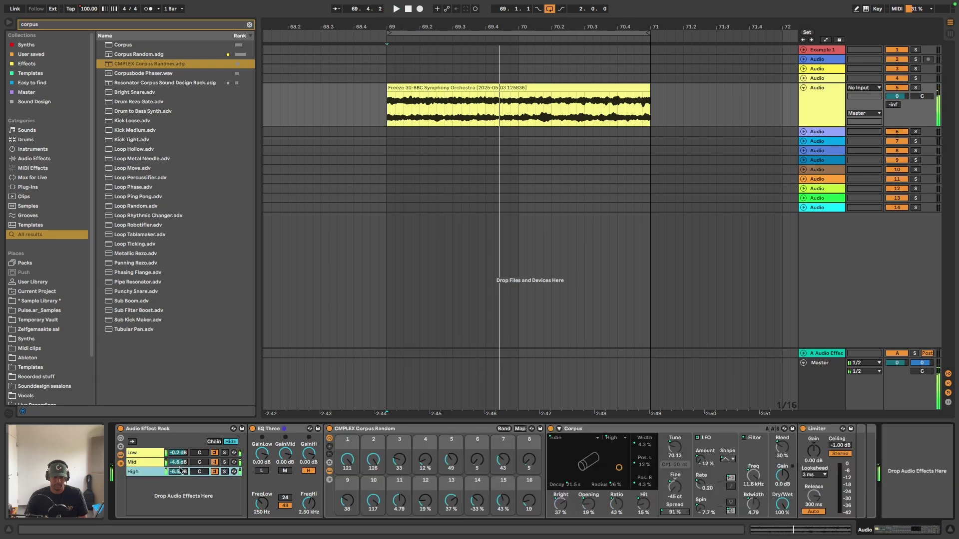
- Search the browser for "auto" and add Auto Pan after the Limiter in the High chain
click(249, 24)
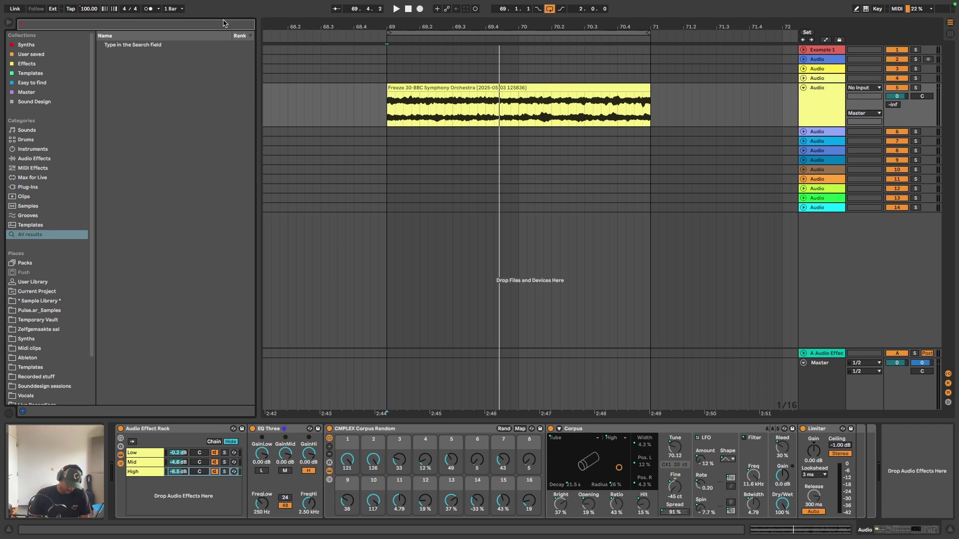
text(auto)
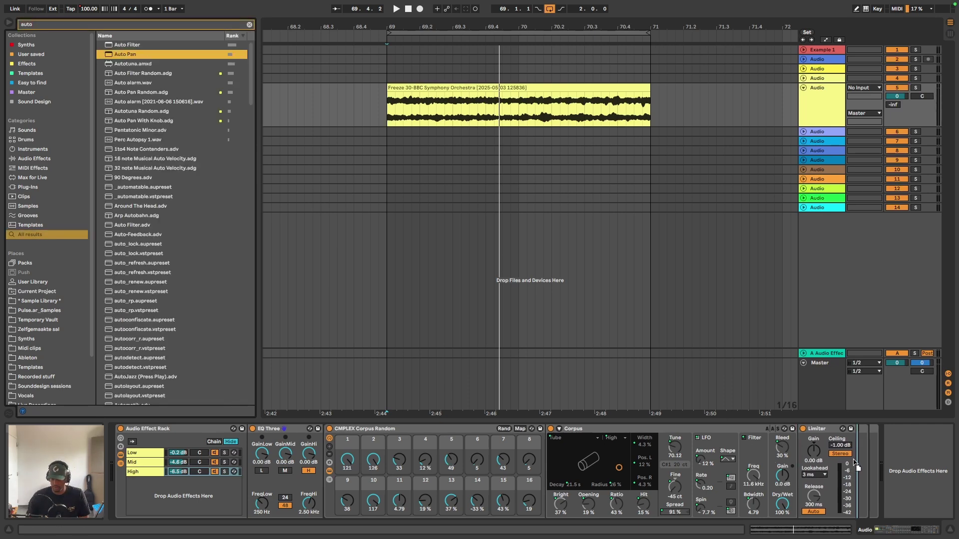
key(Return)
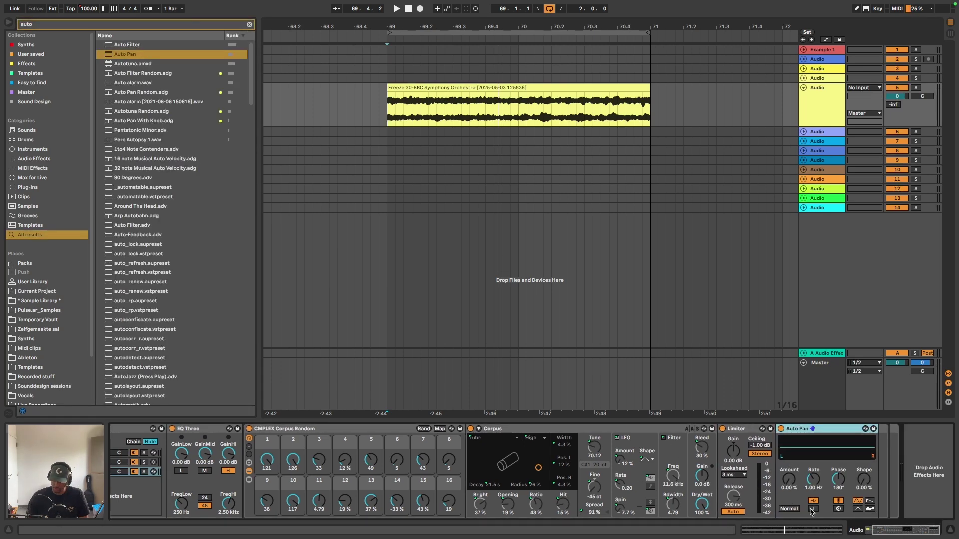
- Set Auto Pan to a tempo-synced 1/16 rate with the sawtooth waveform, phase 11.4° and amount 81.7%
click(813, 509)
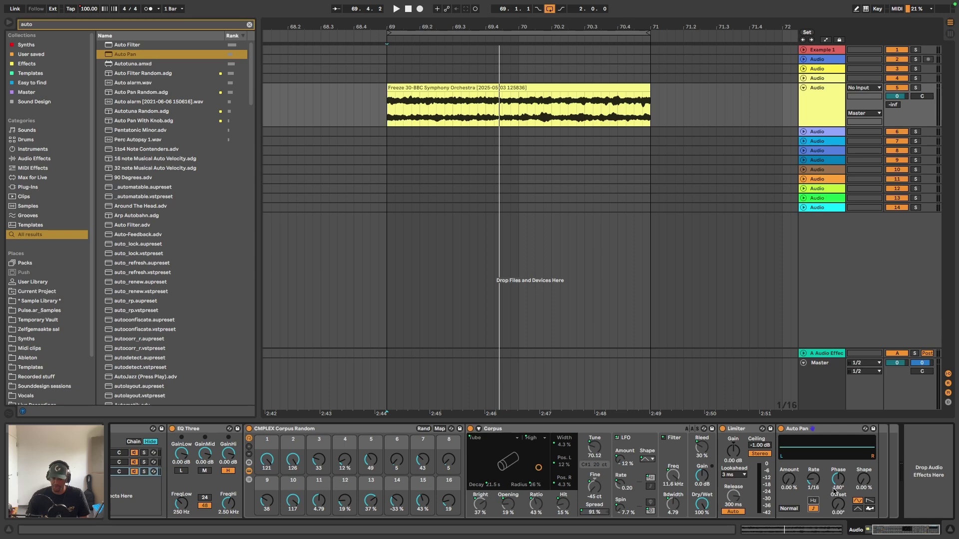
drag(797, 481, 797, 457)
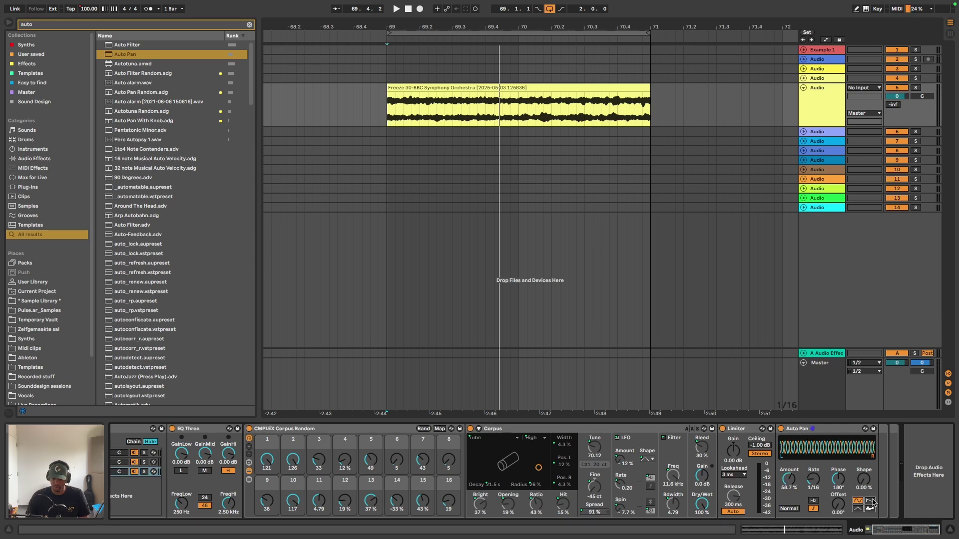
click(870, 501)
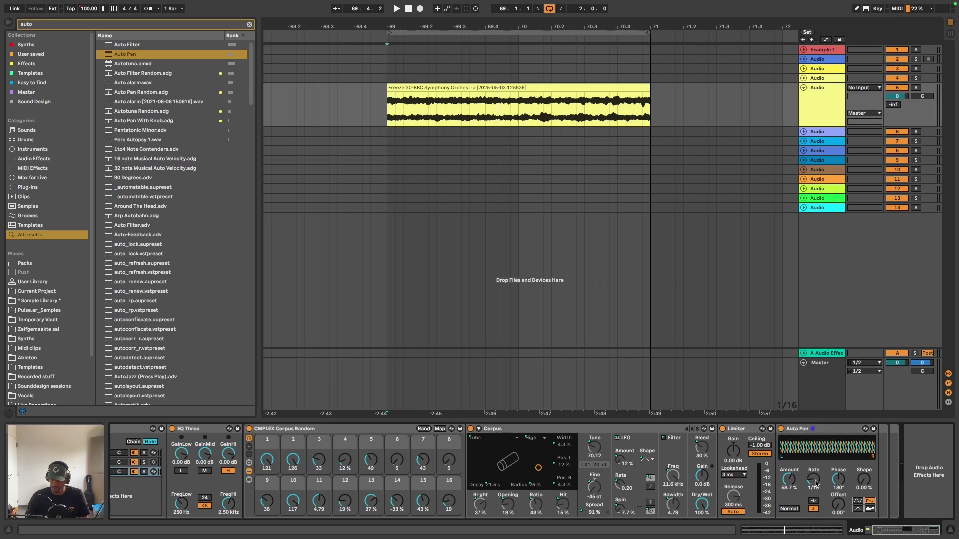
drag(836, 480, 789, 483)
click(790, 499)
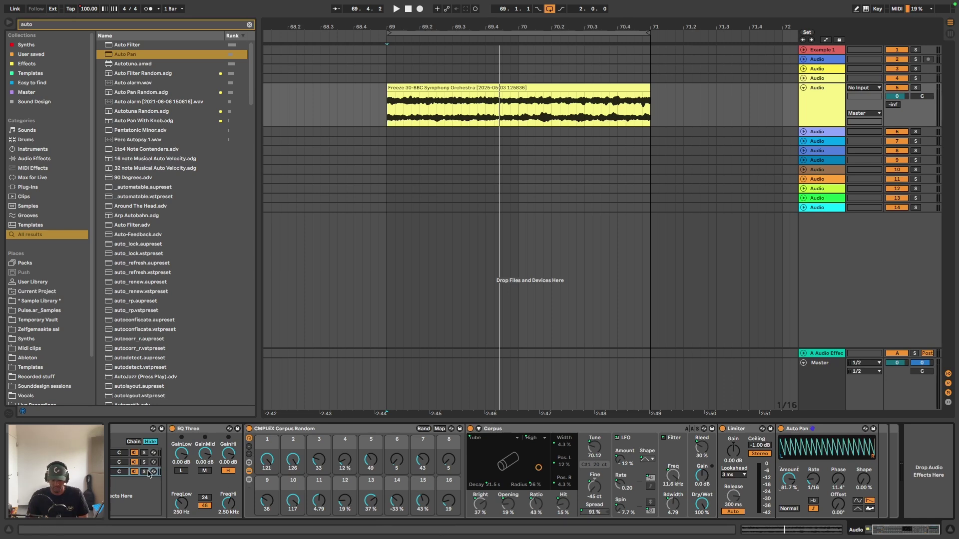
- Audition the High chain soloed and in the mix, set the Auto Pan amount to 77.0% and slow down its synced rate
key(space)
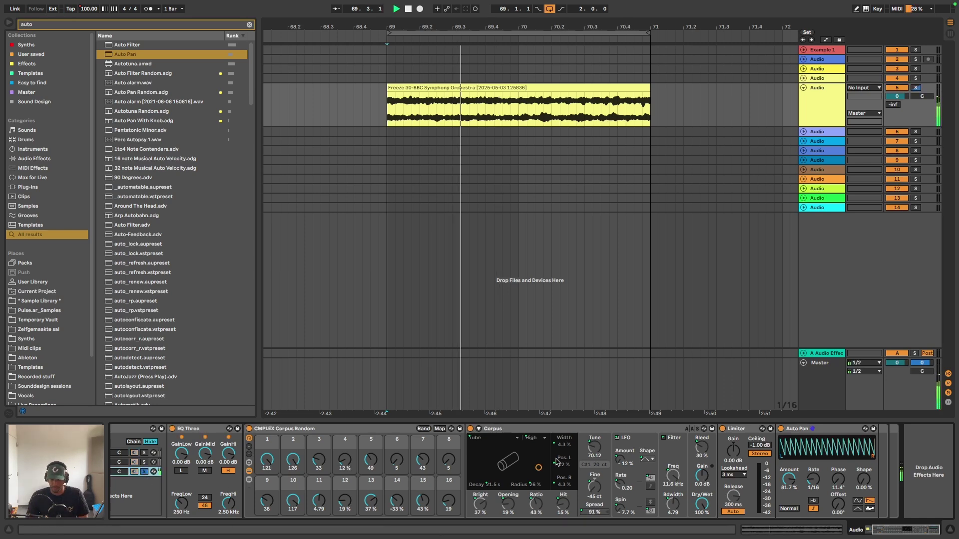
scroll(572, 462, left, 3)
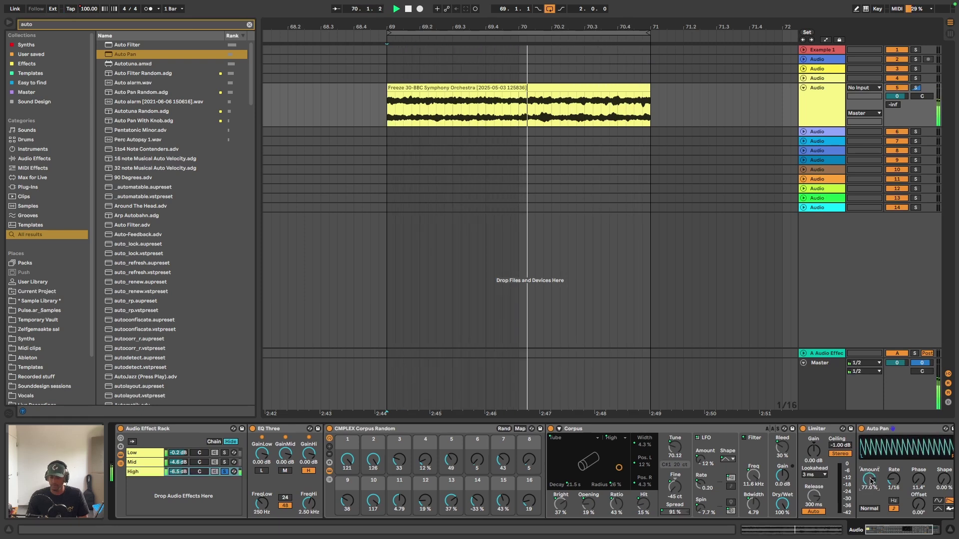
scroll(862, 483, right, 3)
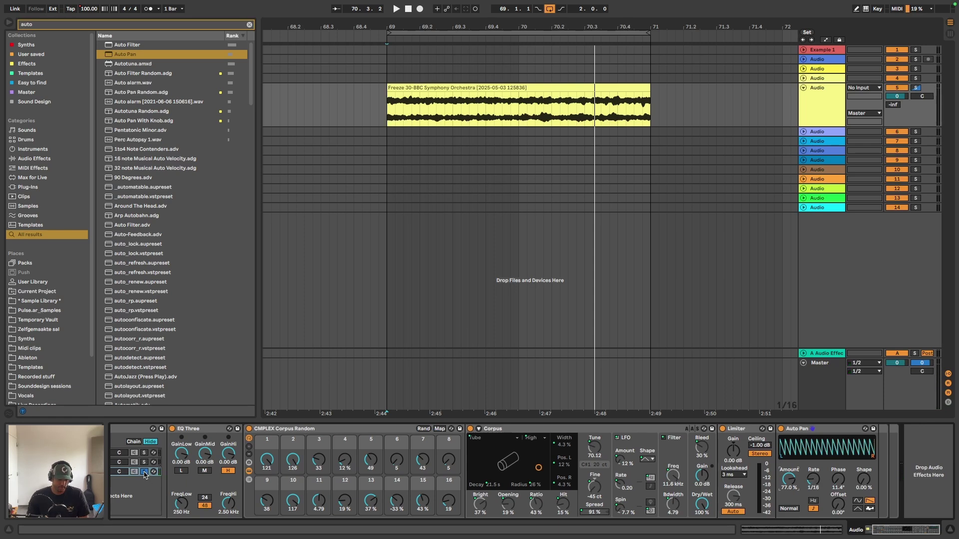
key(space)
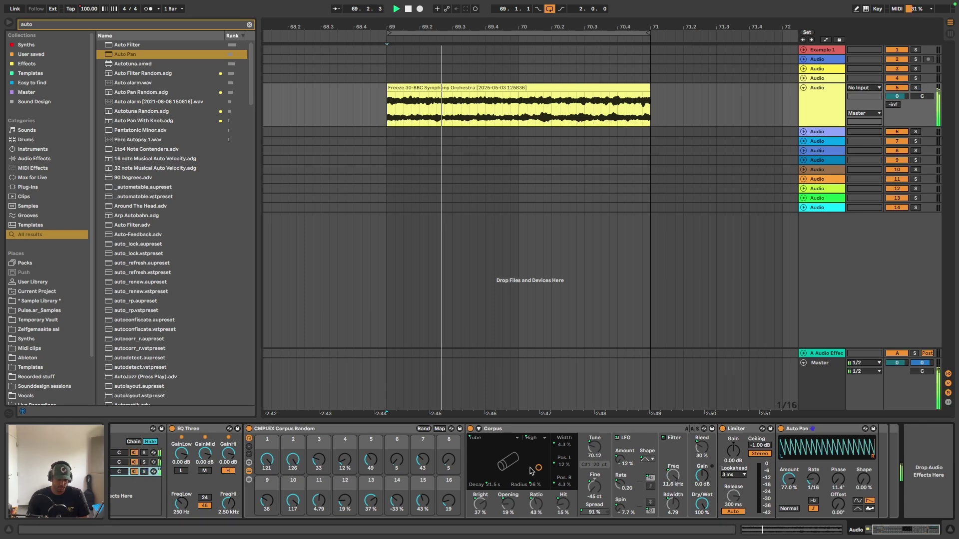
drag(810, 481, 810, 498)
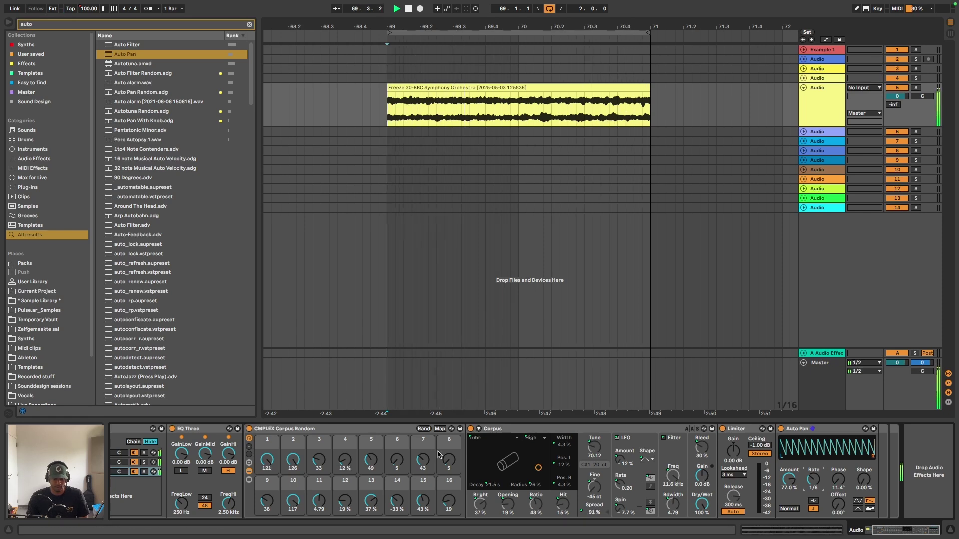
- Play the full mix while comparing the Audio Effect Rack switched on and off
scroll(330, 469, left, 3)
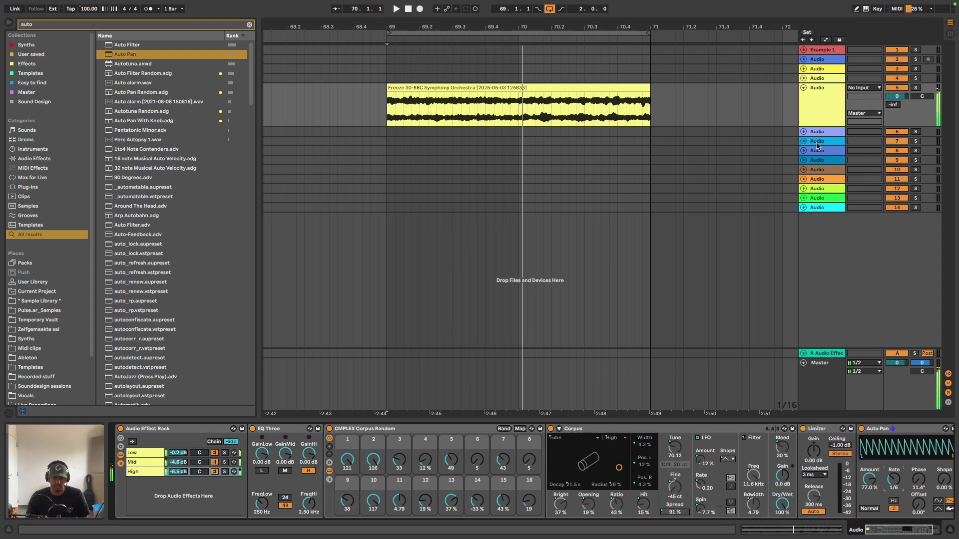
click(151, 484)
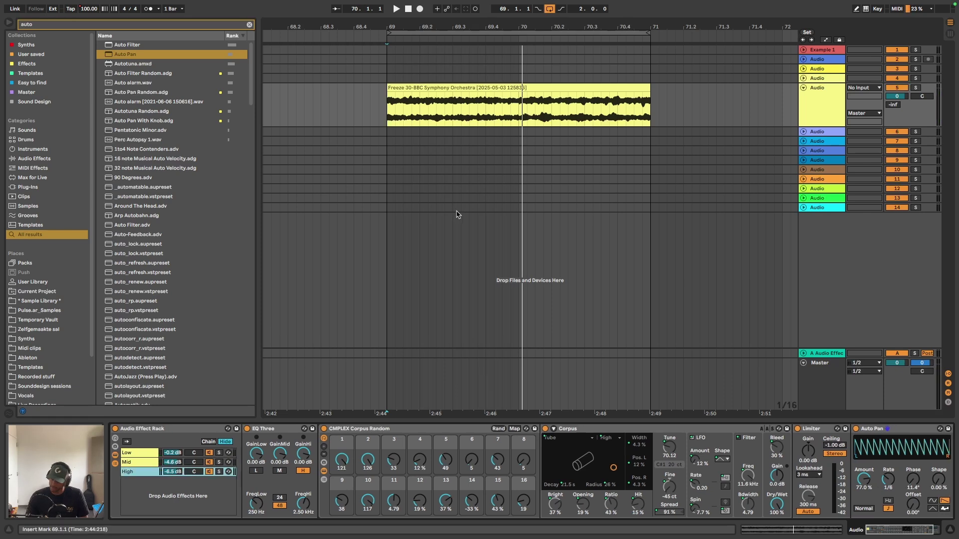
key(space)
click(115, 428)
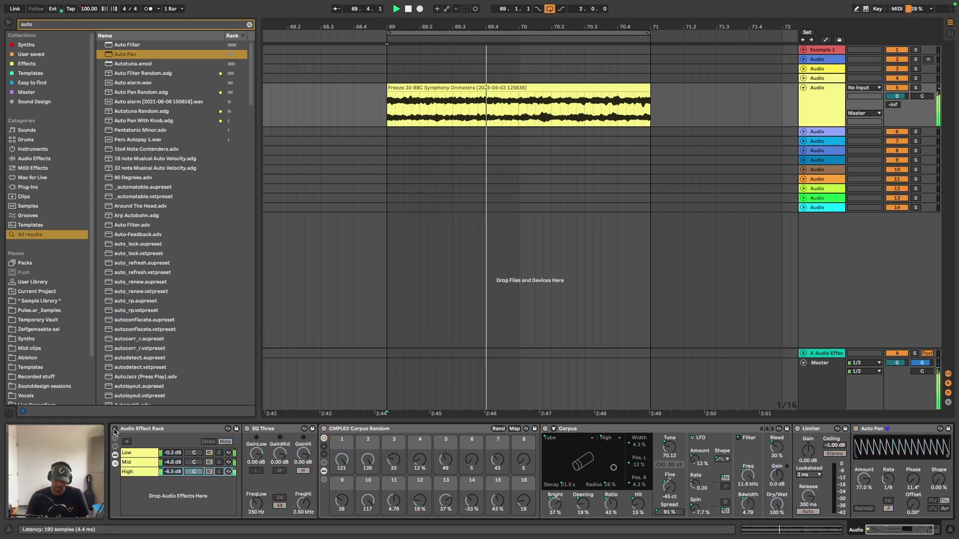
click(115, 429)
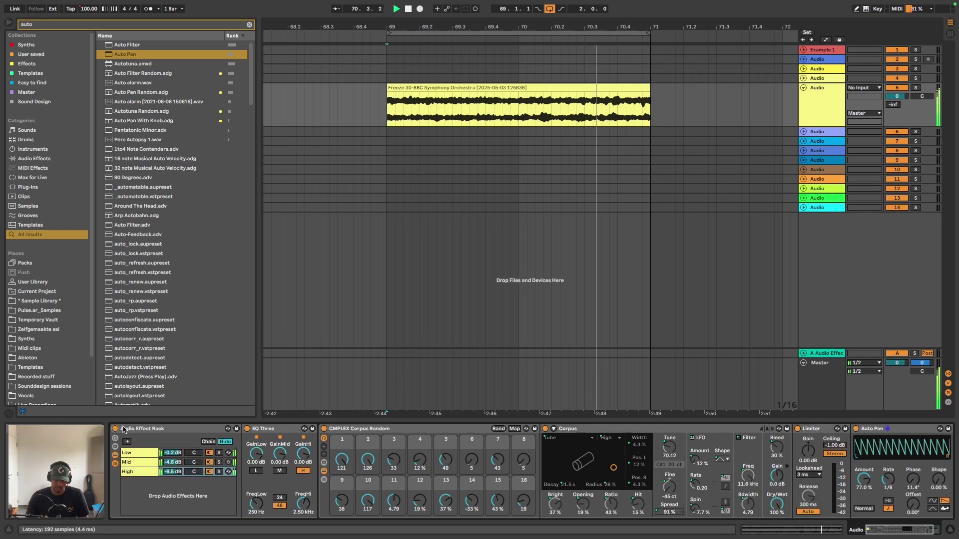
click(115, 429)
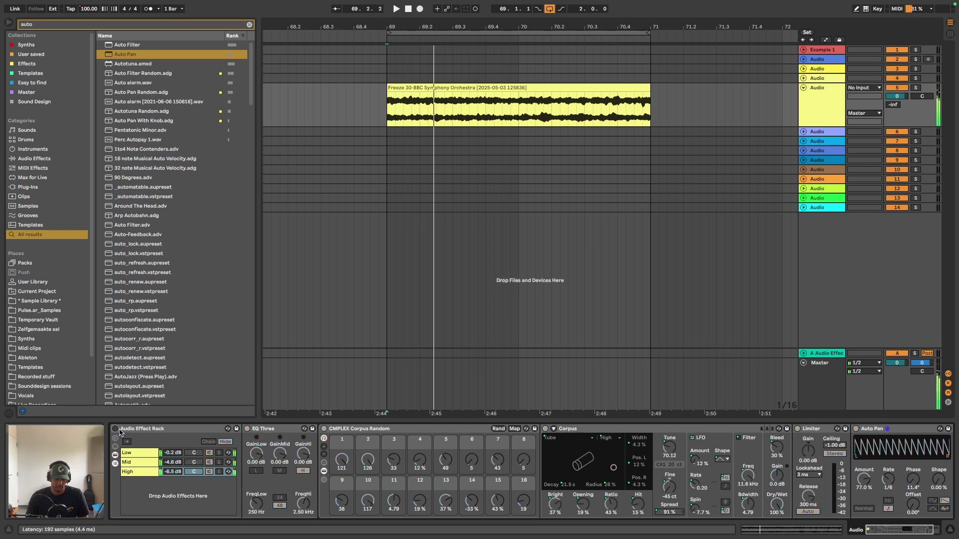
- Duplicate the Mid chain and switch the Audio Effect Rack on
click(139, 462)
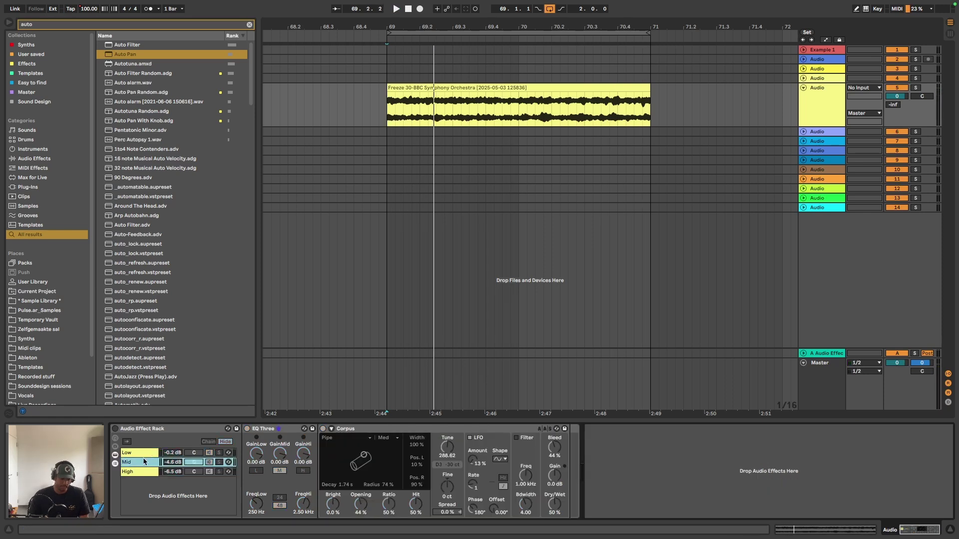
key(ctrl+d)
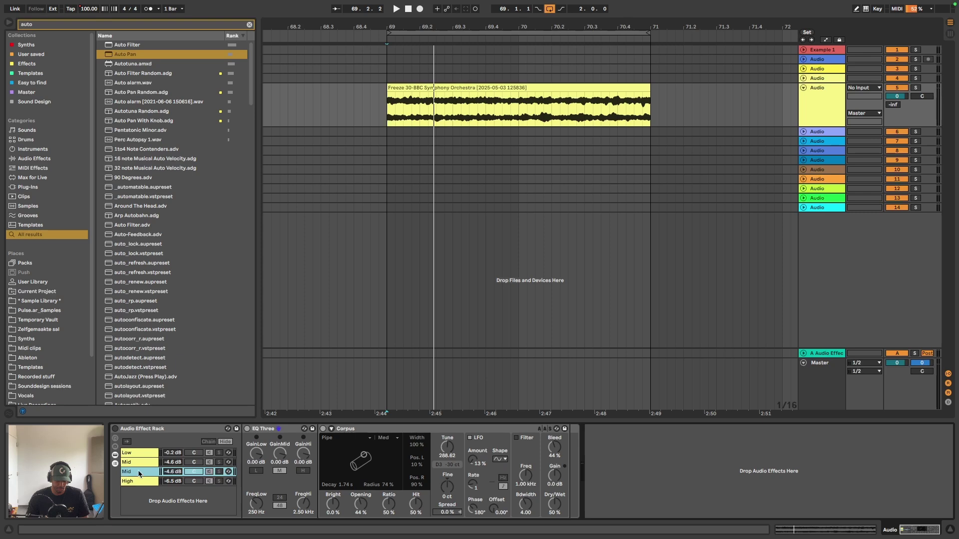
click(116, 428)
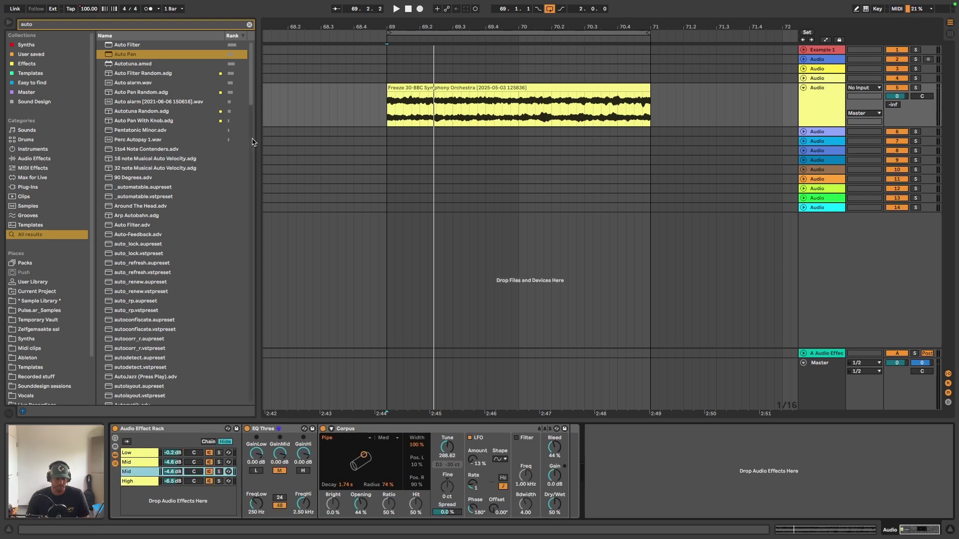
- Search the browser for "shi", add Shifter after Corpus in the duplicated Mid chain and set its coarse pitch to -12 st
click(249, 25)
text(shig)
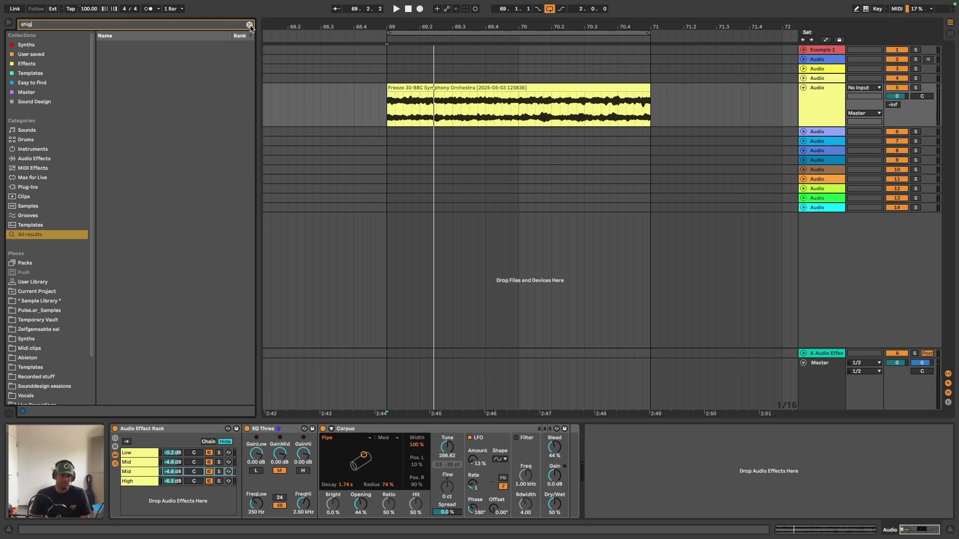
key(BackSpace)
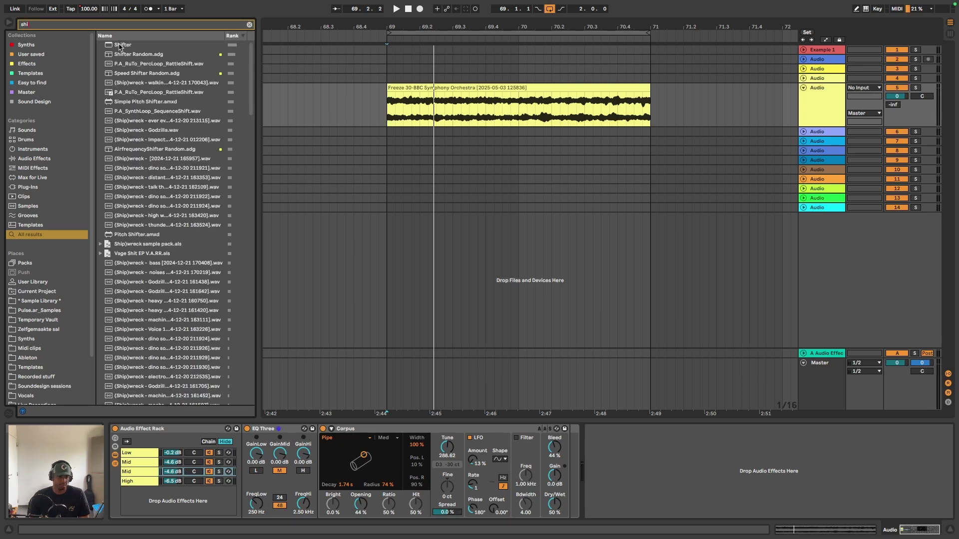
drag(120, 47, 621, 500)
drag(568, 449, 569, 451)
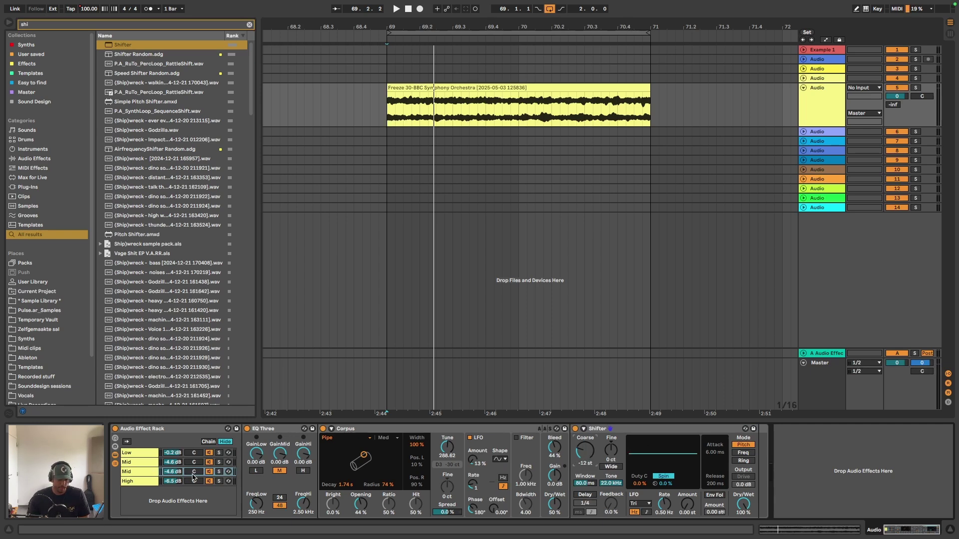
- Audition the duplicated Mid chain soloed and in the mix, and lower its volume to -16.0 dB
click(218, 472)
key(space)
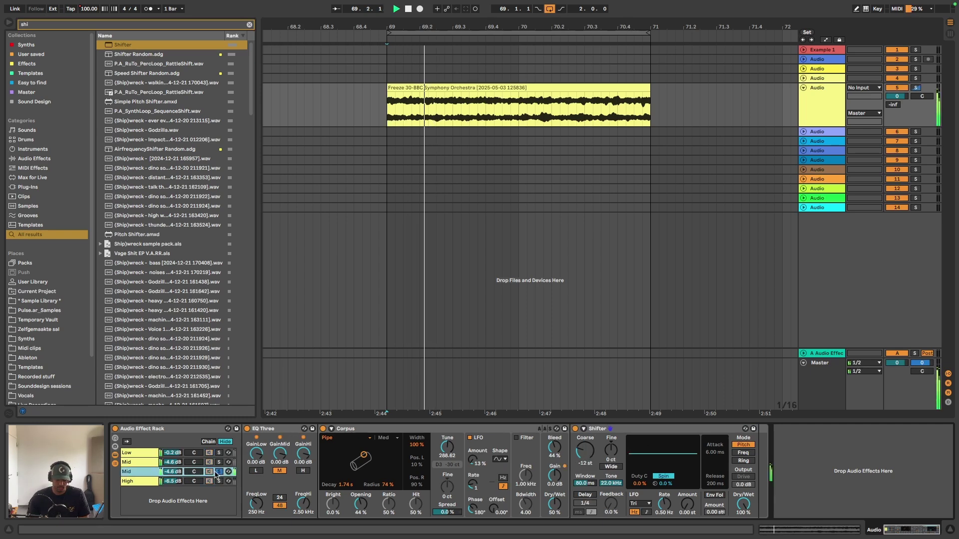
drag(175, 471, 176, 478)
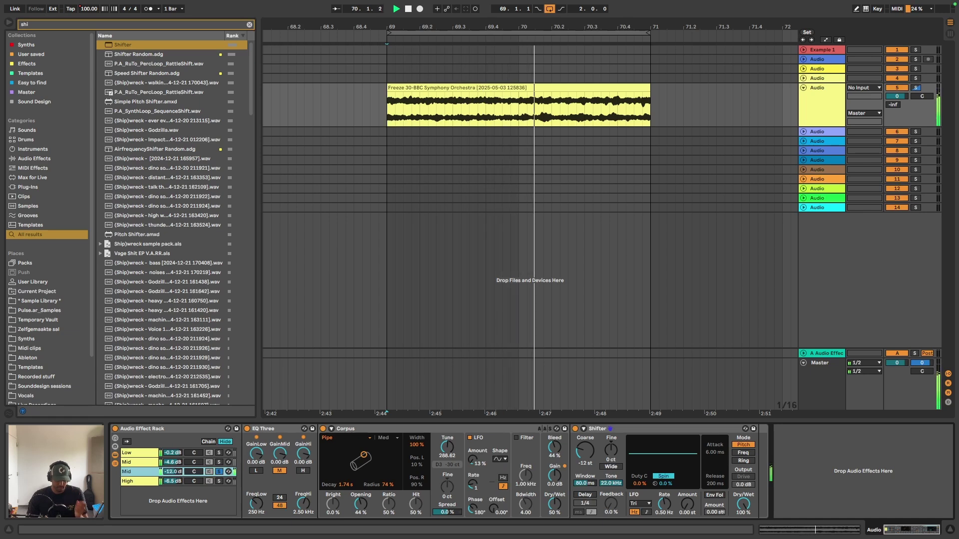
click(218, 472)
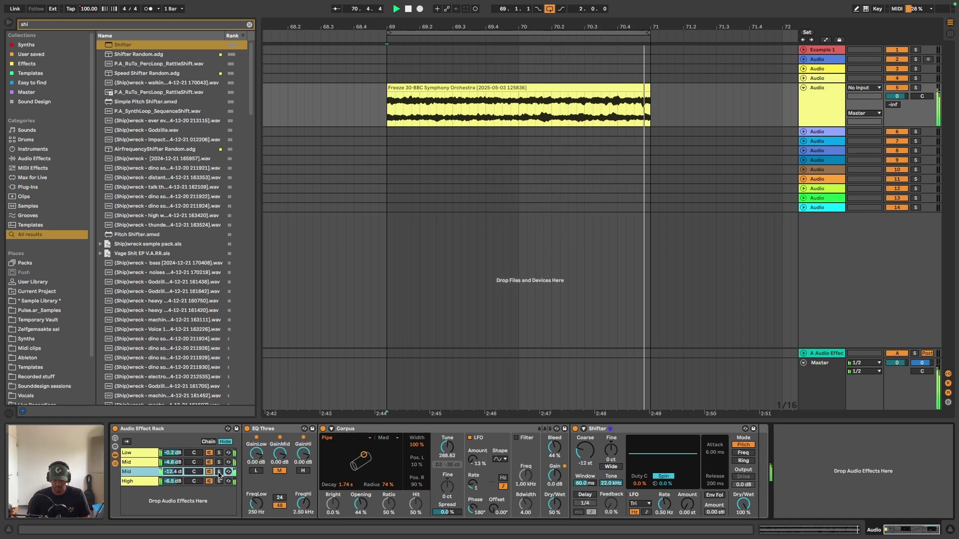
drag(172, 472, 172, 473)
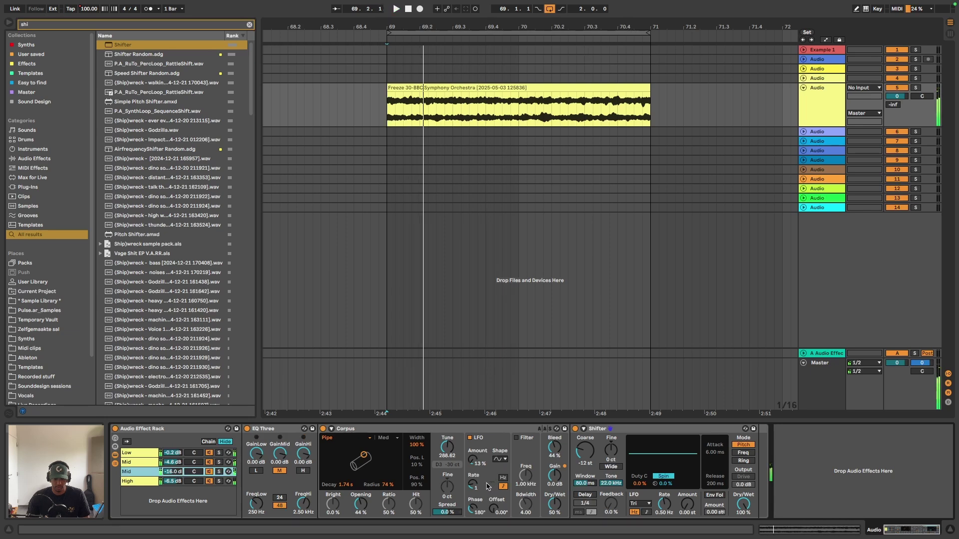
- Audition the original Mid chain soloed, solo its duplicate too, and set the duplicate's Corpus LFO rate to 1/2
click(219, 463)
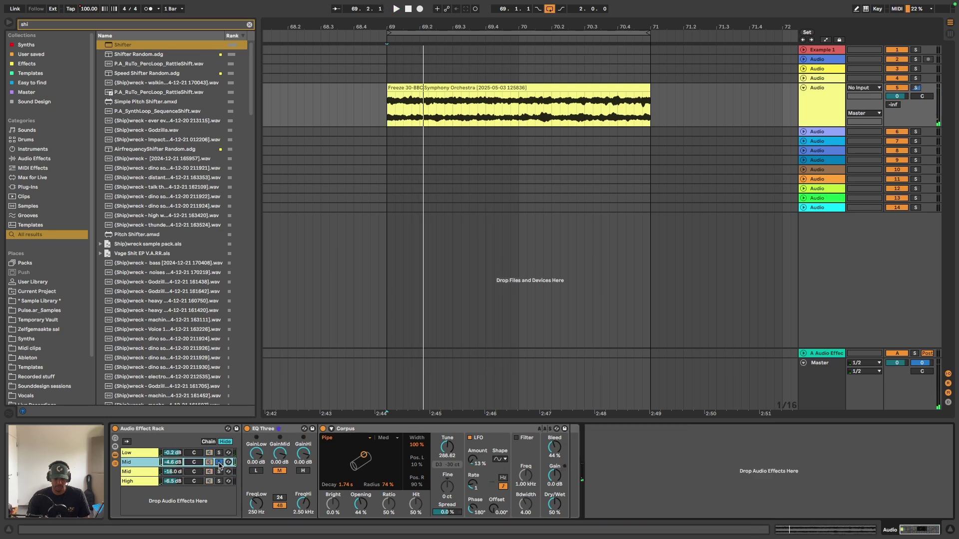
key(space)
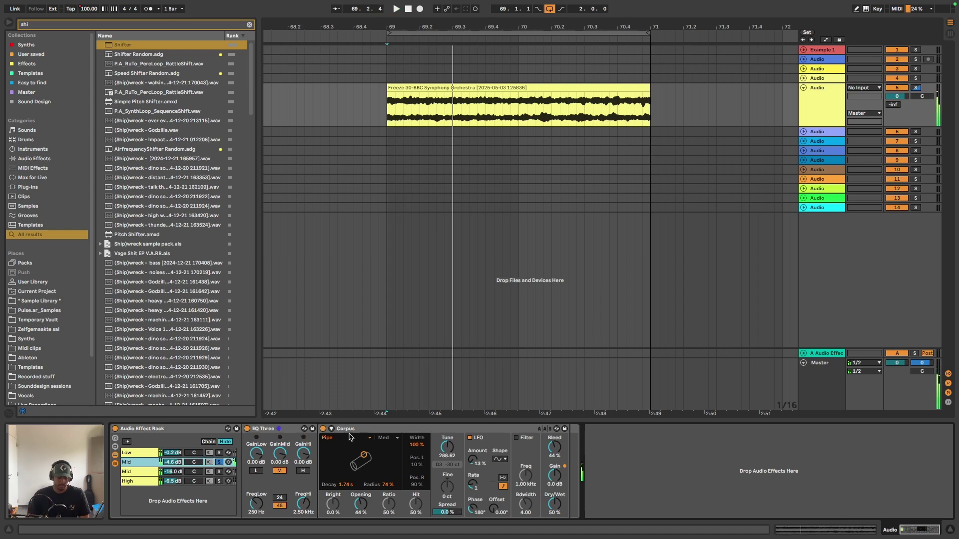
click(126, 472)
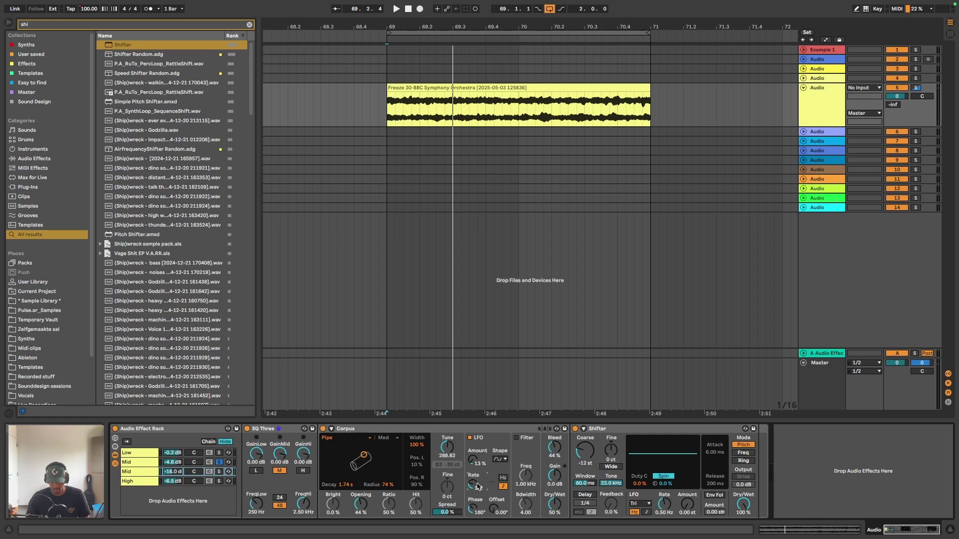
click(220, 472)
key(space)
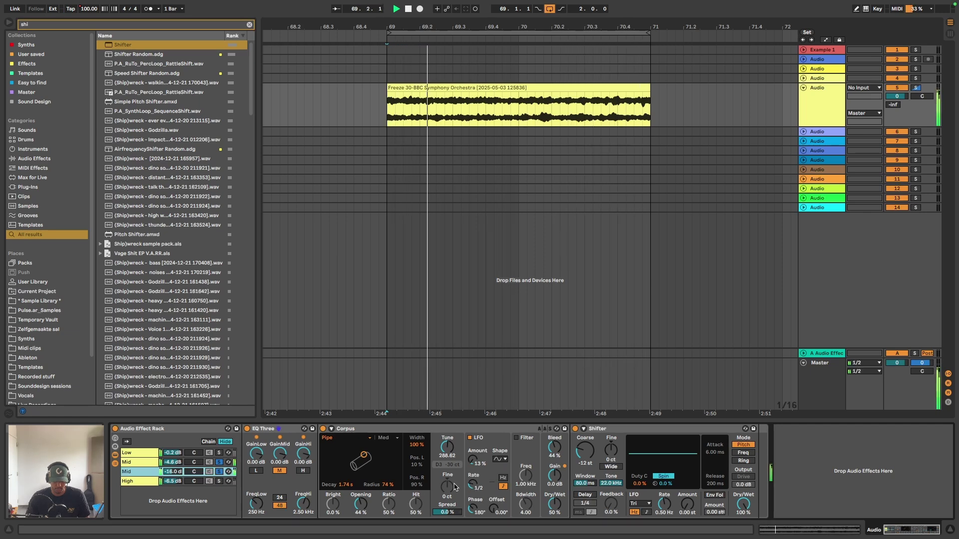
- Unsolo both Mid chains, then set the duplicate's Shifter coarse pitch to -24 st and lower its chain volume slightly
click(219, 462)
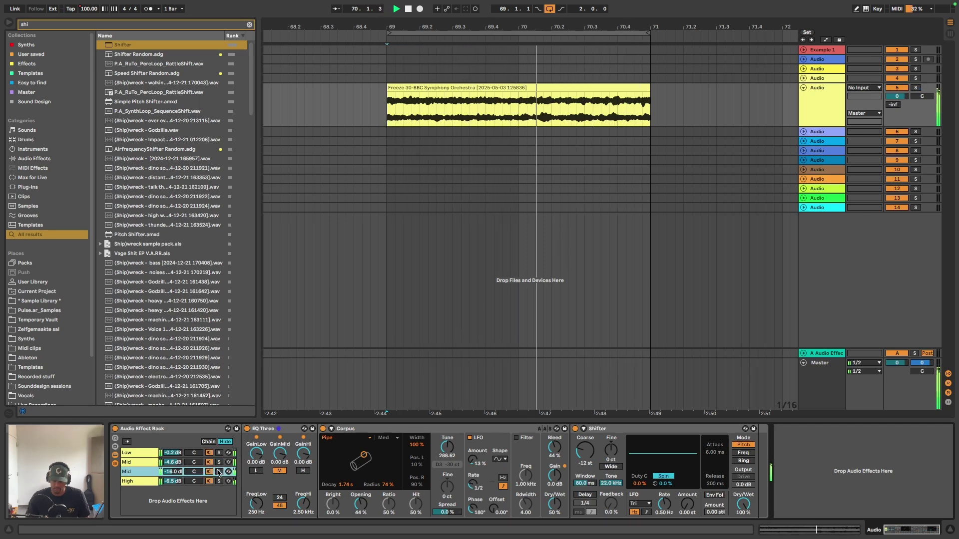
click(219, 472)
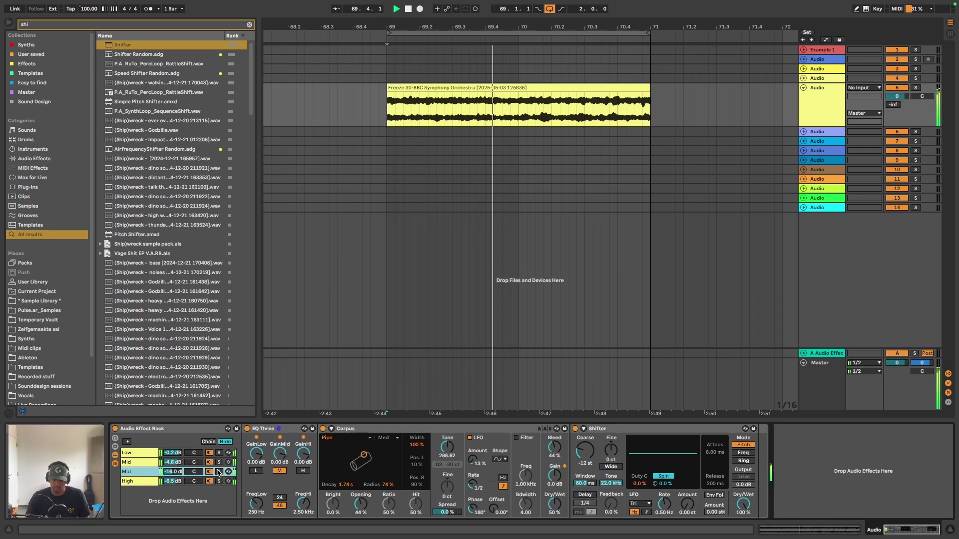
click(585, 454)
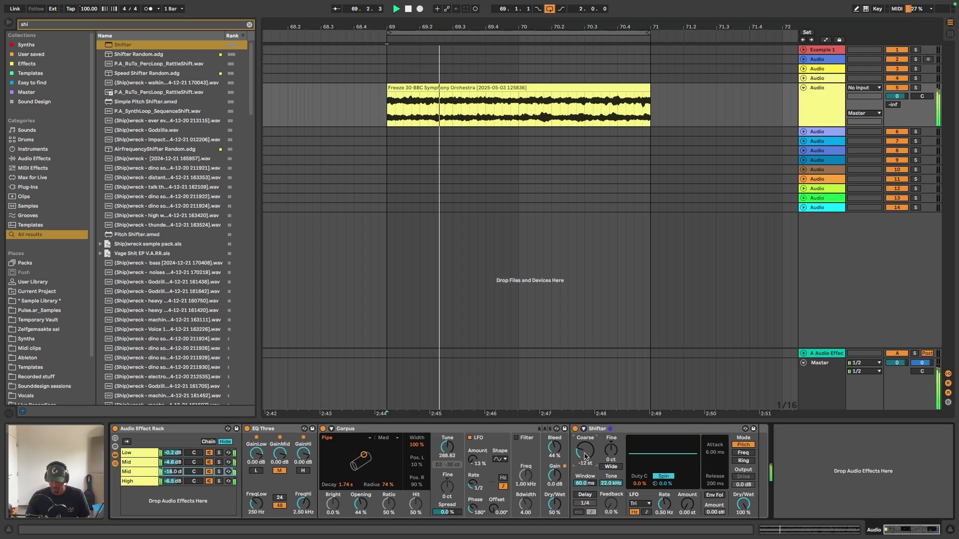
drag(586, 456, 585, 479)
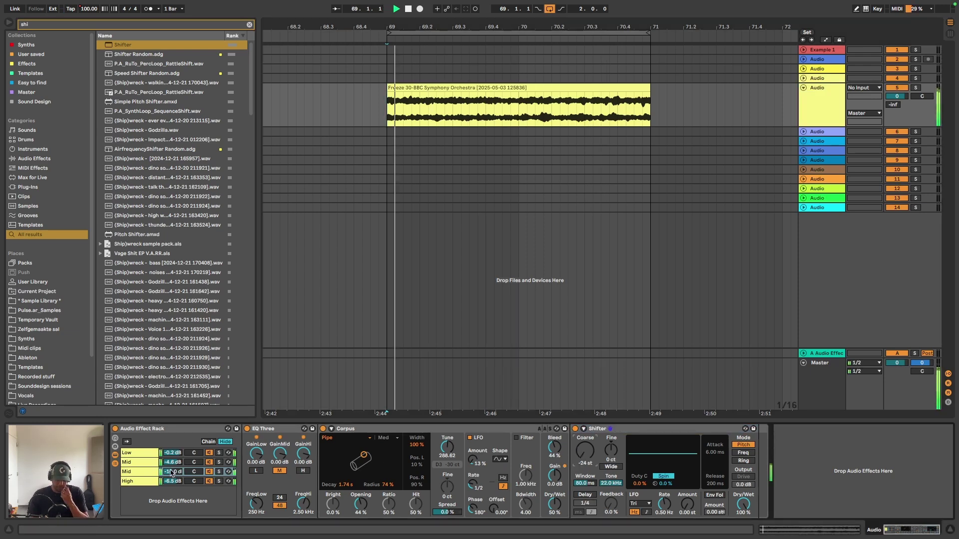
drag(172, 472, 171, 482)
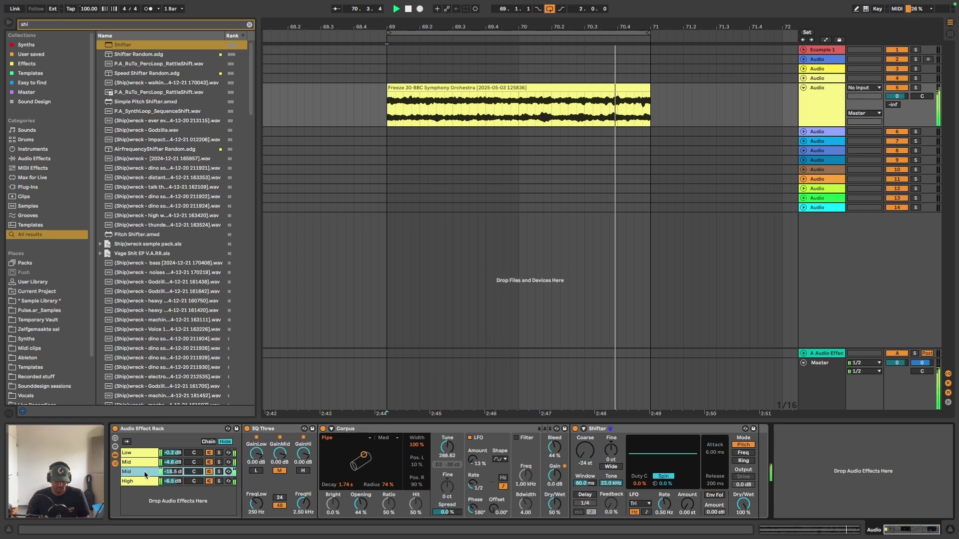
- Duplicate the -24 st Mid chain and set the copy's Shifter coarse pitch to -12 st
key(space)
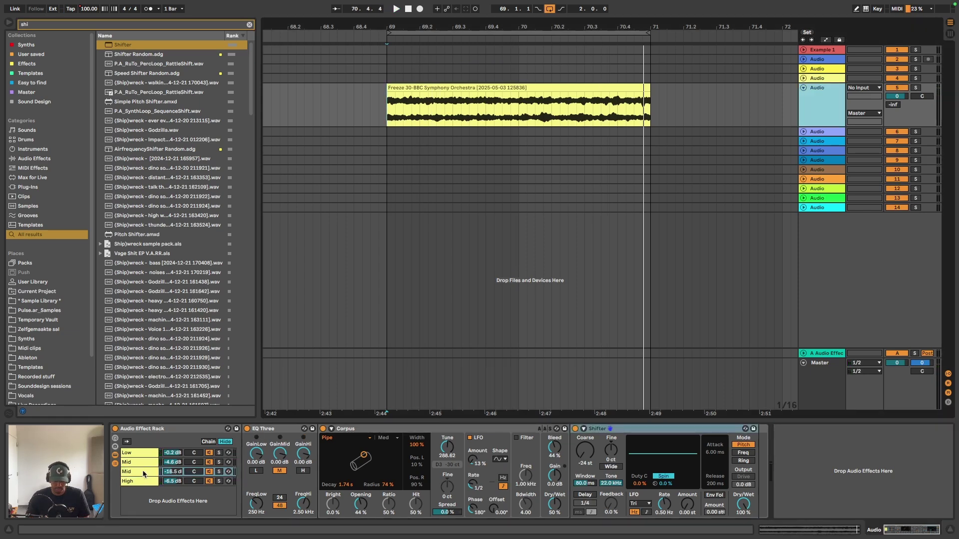
click(145, 474)
key(ctrl+d)
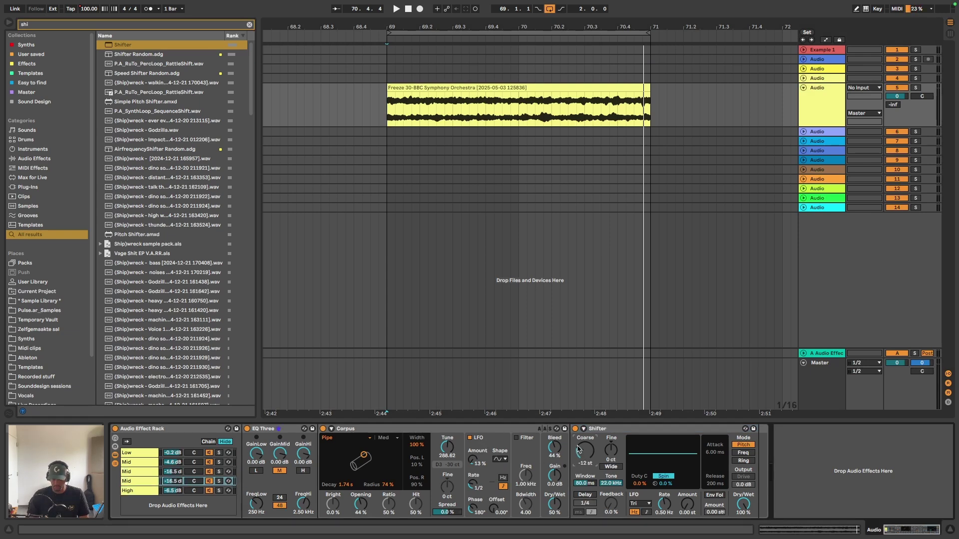
key(space)
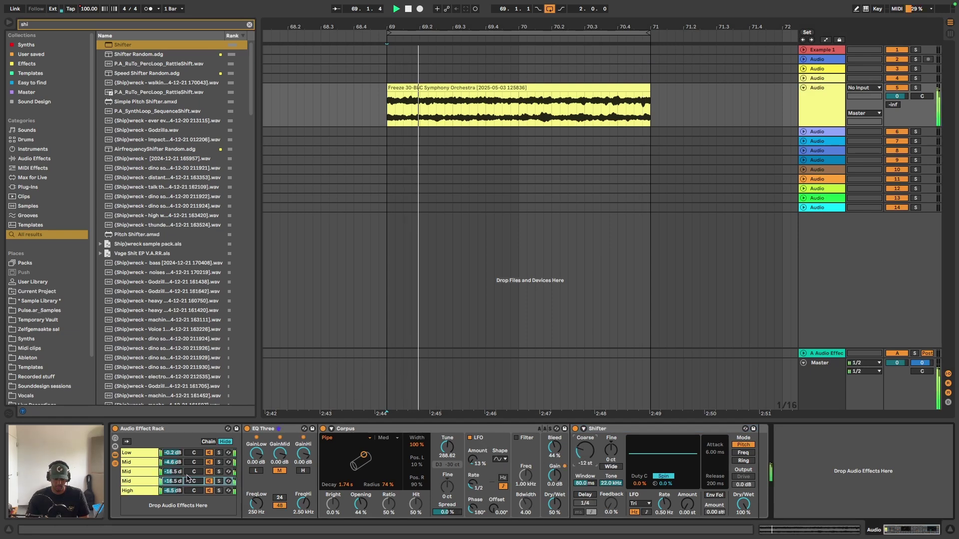
- Lower both Shifter layers' volumes, compare with the rack bypassed, and set Low to -4.3 dB and the first Mid to -7.7 dB
mouse_move(175, 471)
mouse_down()
mouse_move(175, 496)
mouse_move(175, 485)
mouse_up()
drag(175, 472, 174, 481)
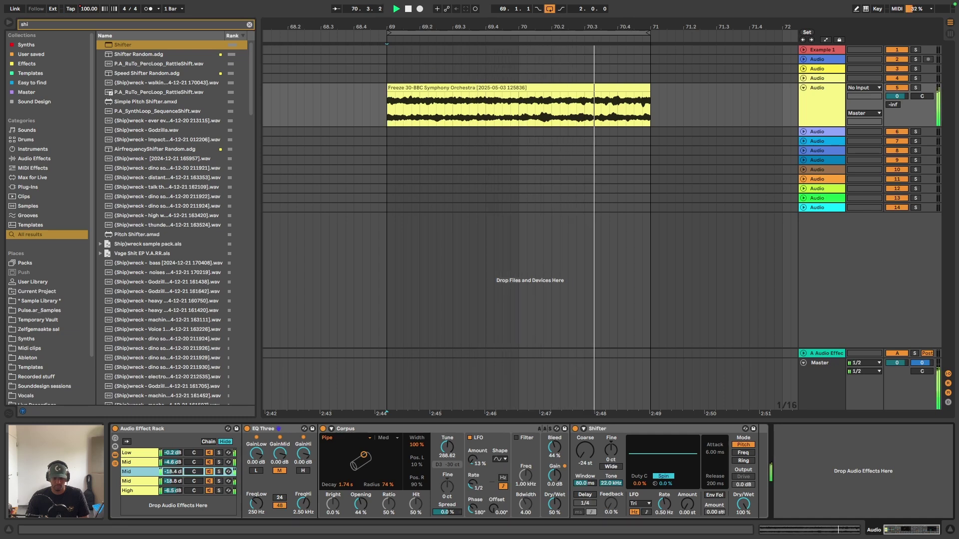
click(420, 104)
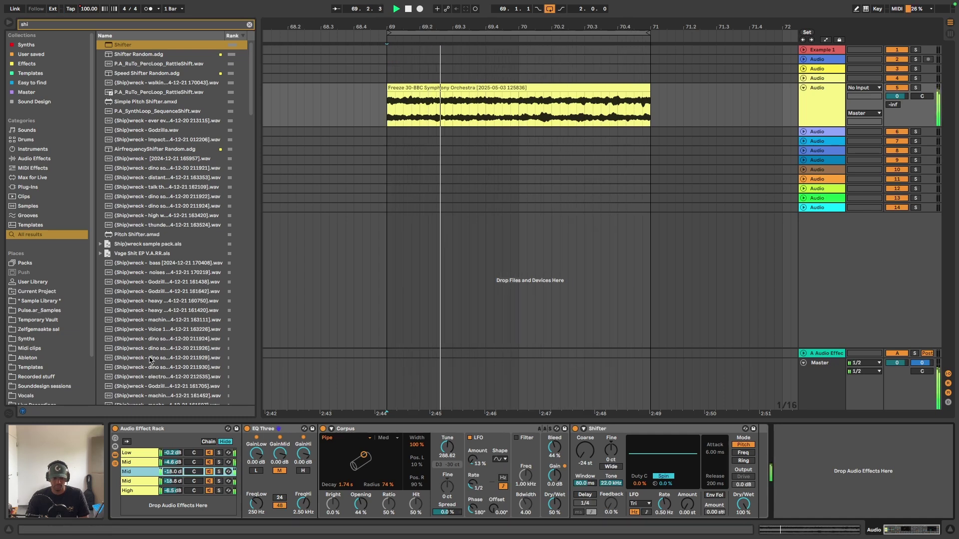
click(115, 429)
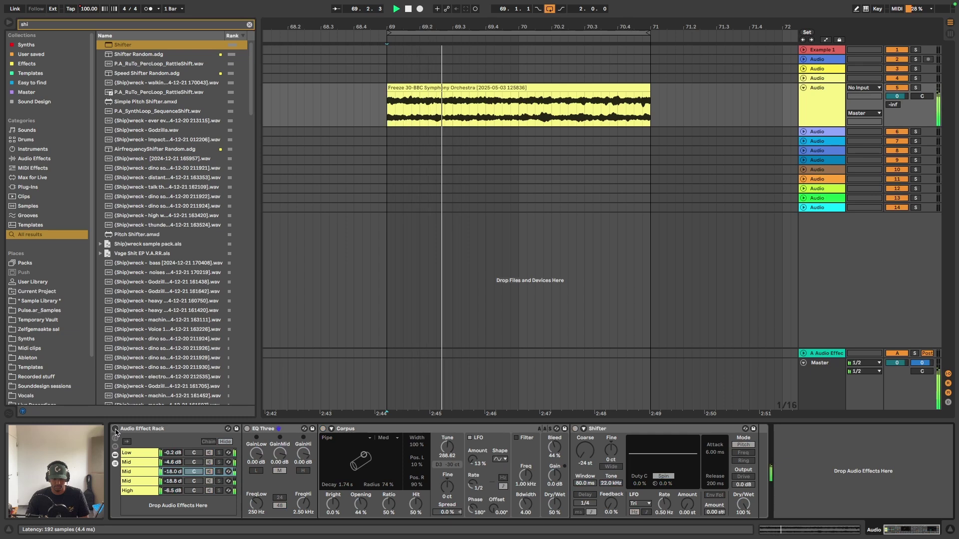
click(114, 429)
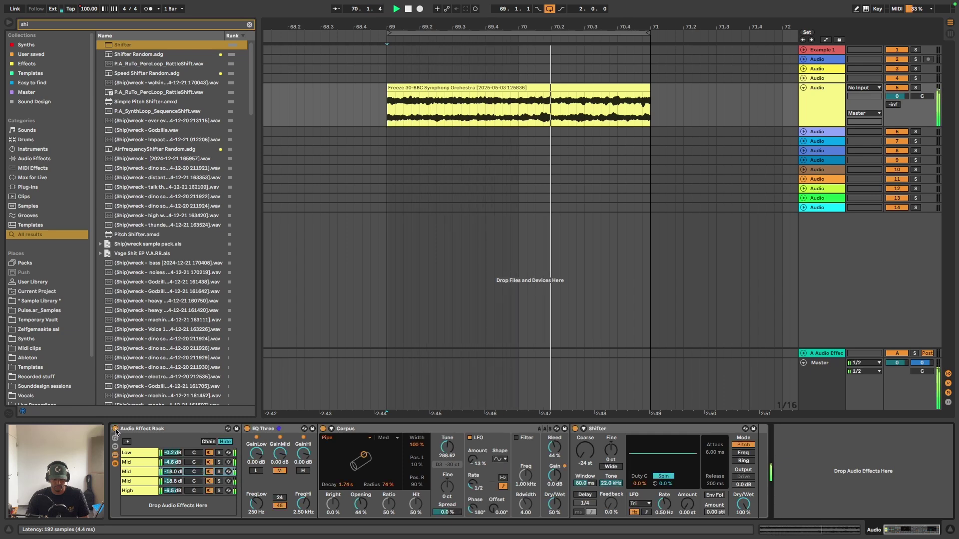
drag(172, 453, 176, 474)
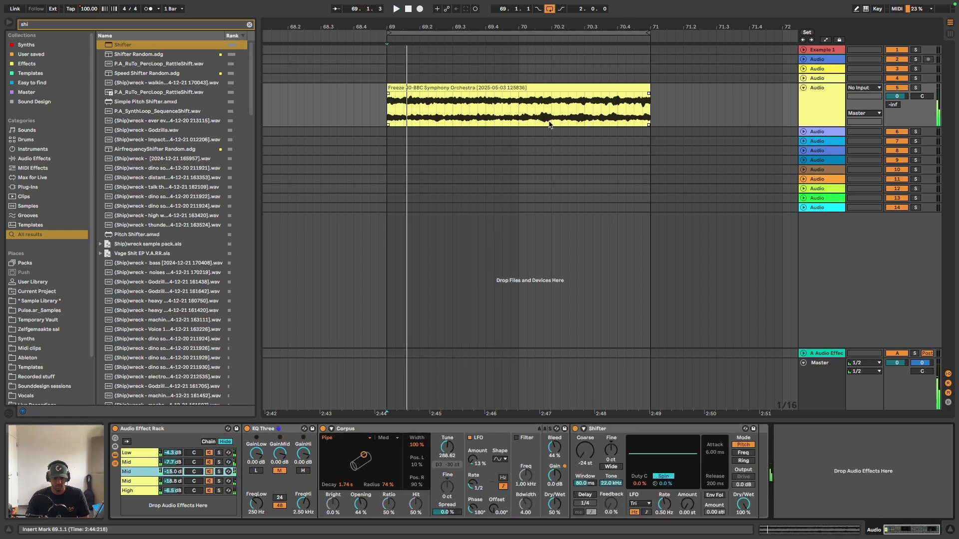
- Add Voxengo Correlometer after the rack, open its meter and play the loop to check the stereo correlation
key(minus)
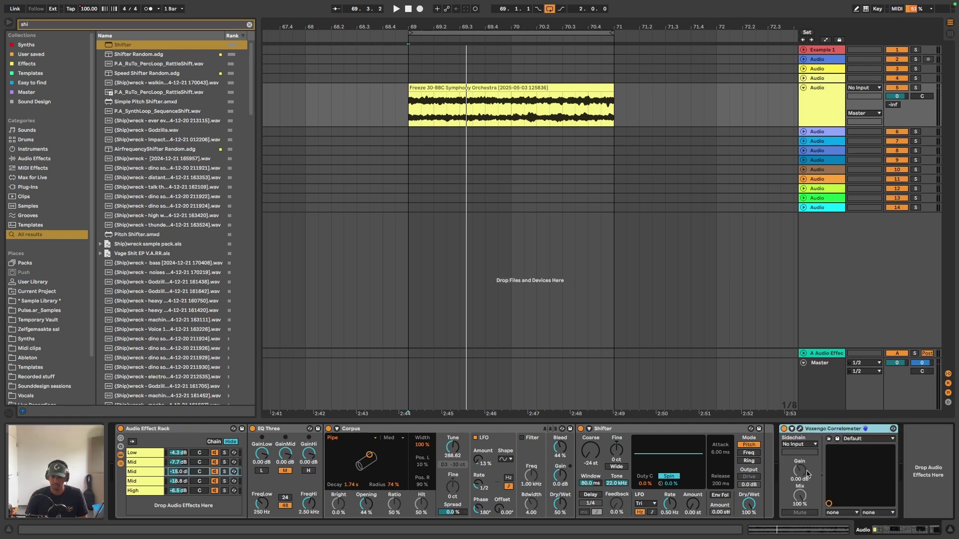
click(801, 429)
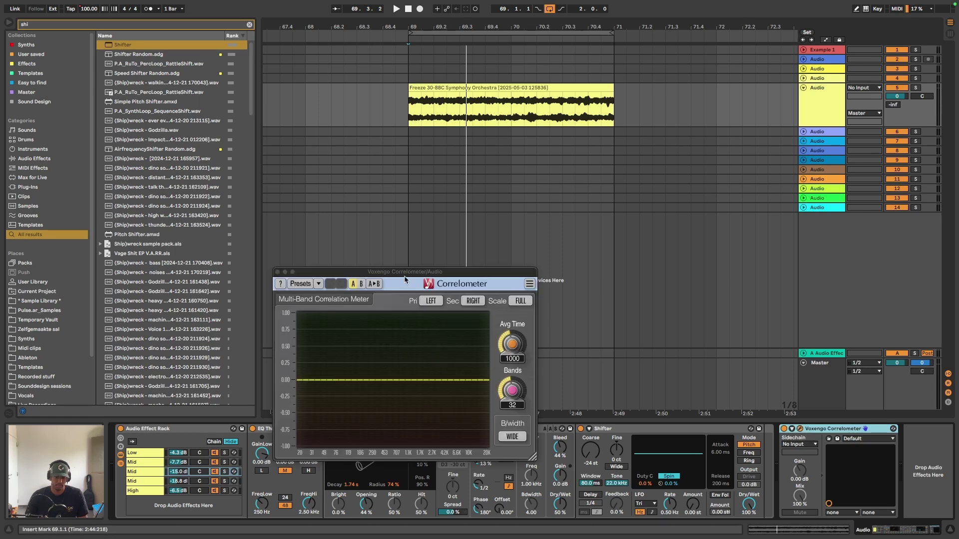
drag(405, 279, 511, 148)
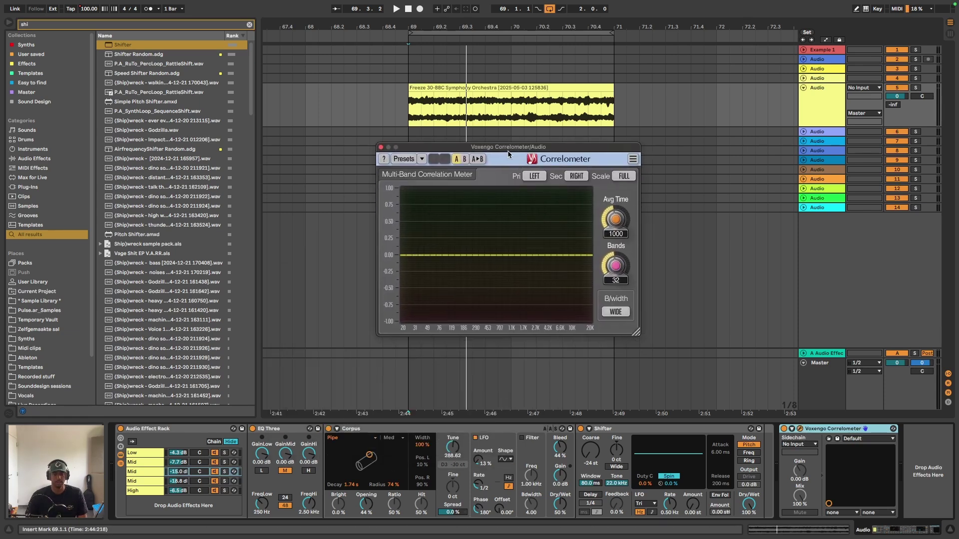
key(space)
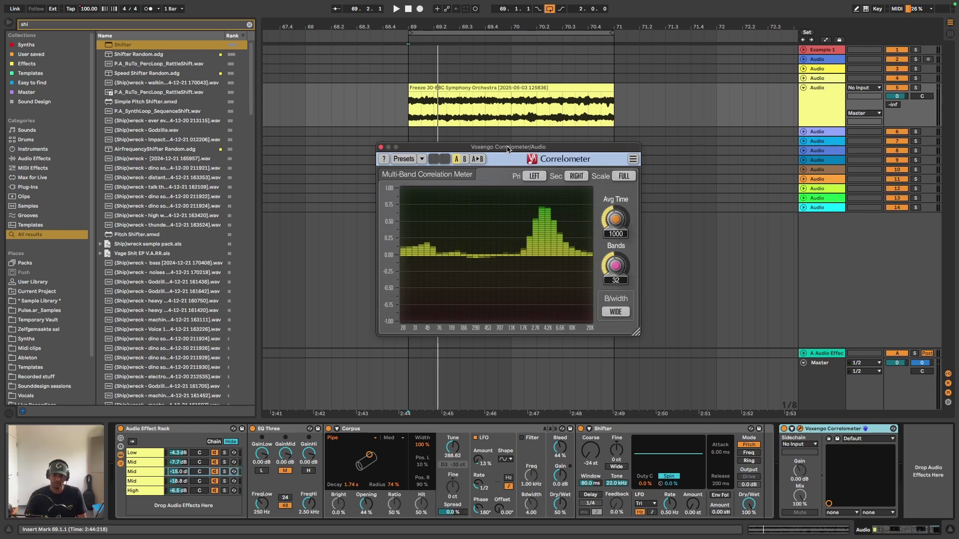
key(space)
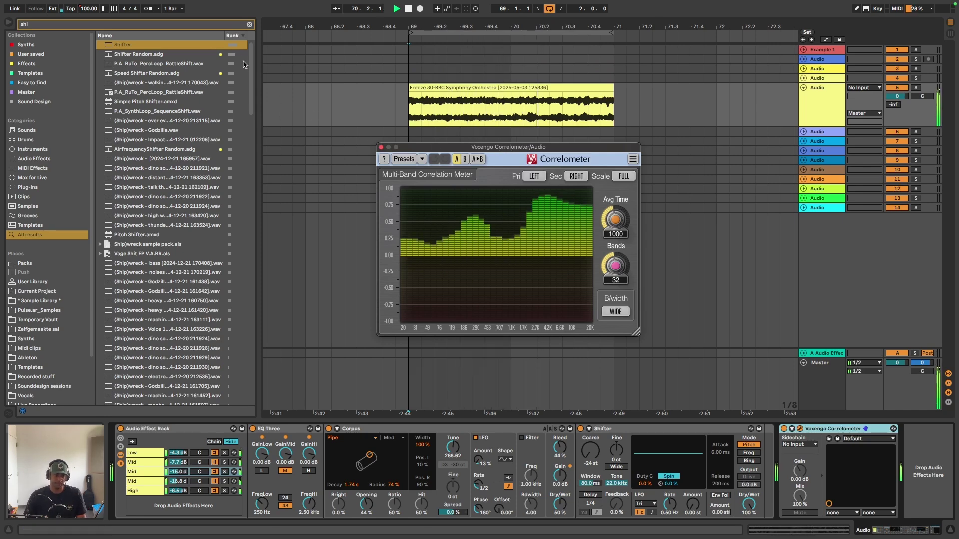
- Search the browser for "util", insert Utility between the rack and Correlometer, and enable Bass Mono
click(250, 25)
text(u)
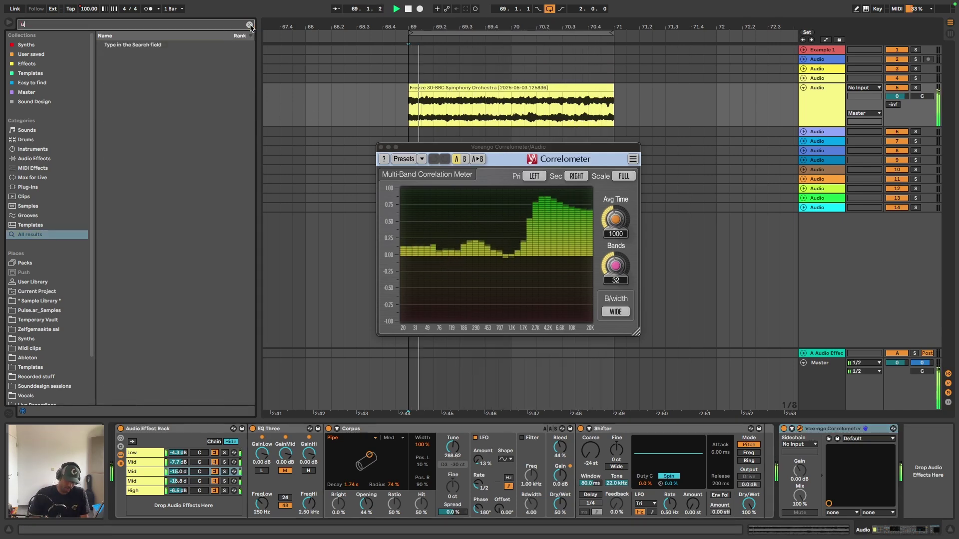
text(til)
drag(139, 45, 779, 478)
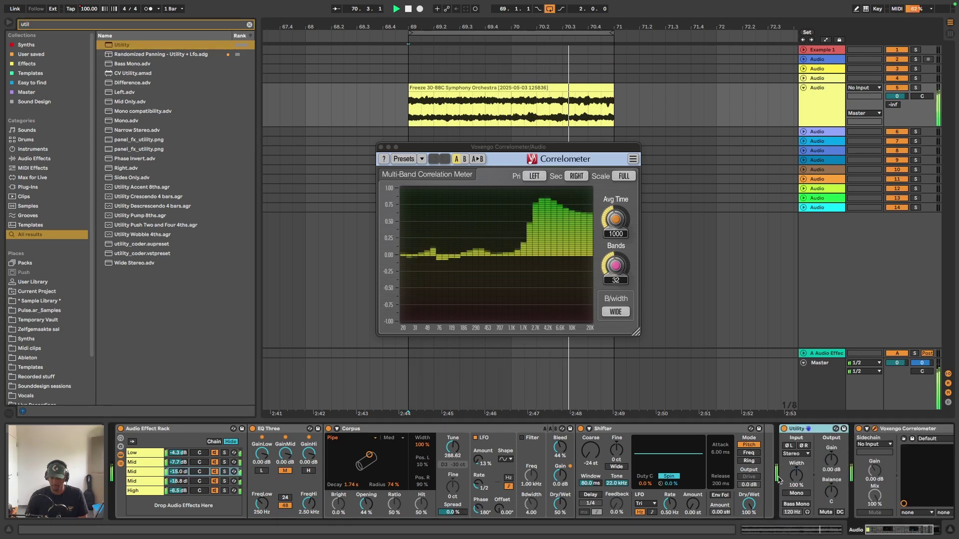
click(795, 504)
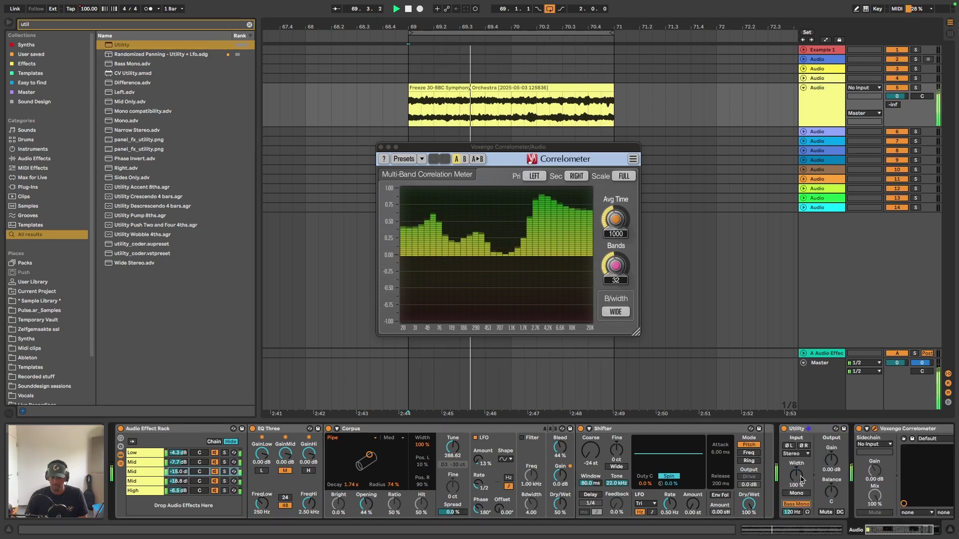
scroll(817, 460, right, 3)
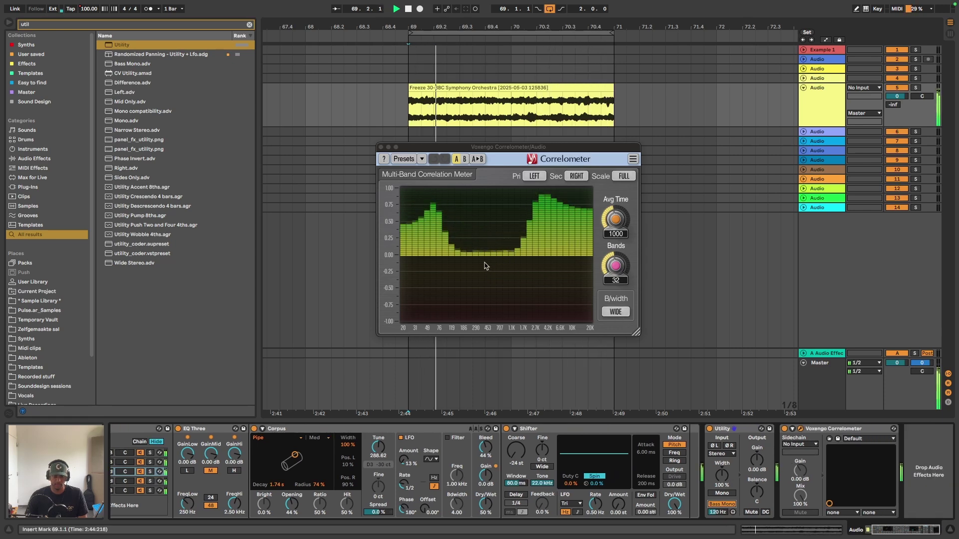
- Search the browser for "voxen" and insert Voxengo MSED between Utility and Correlometer
click(249, 25)
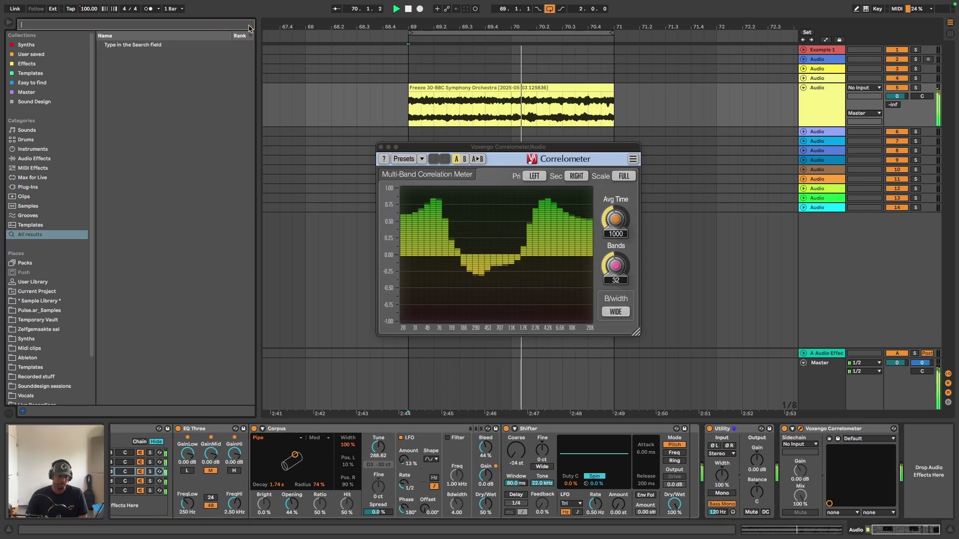
text(vo)
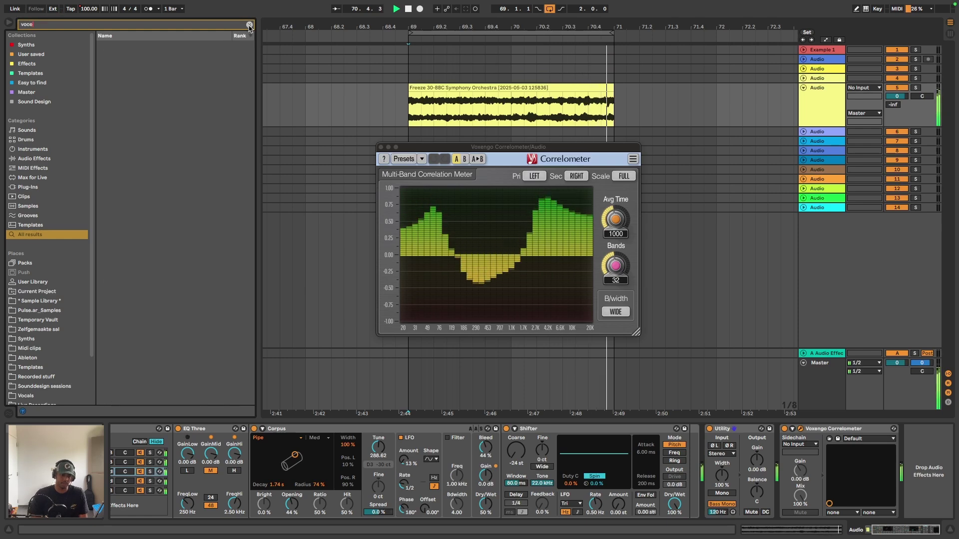
text(x)
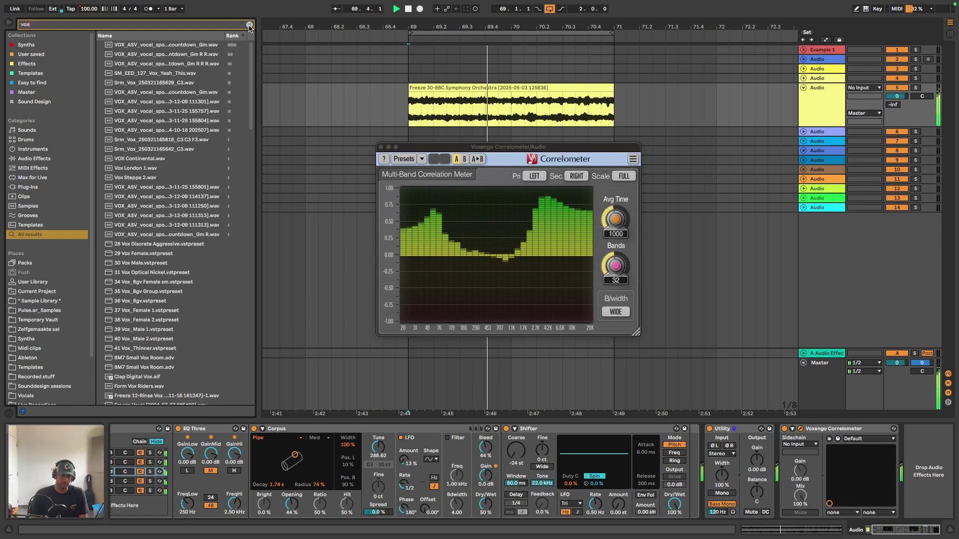
text(en)
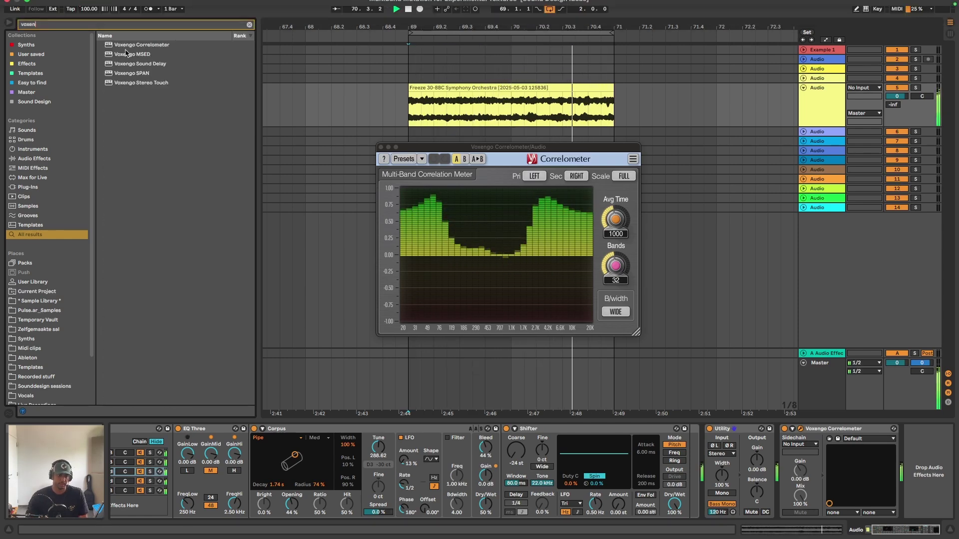
key(Down)
key(Down)
drag(774, 424, 779, 438)
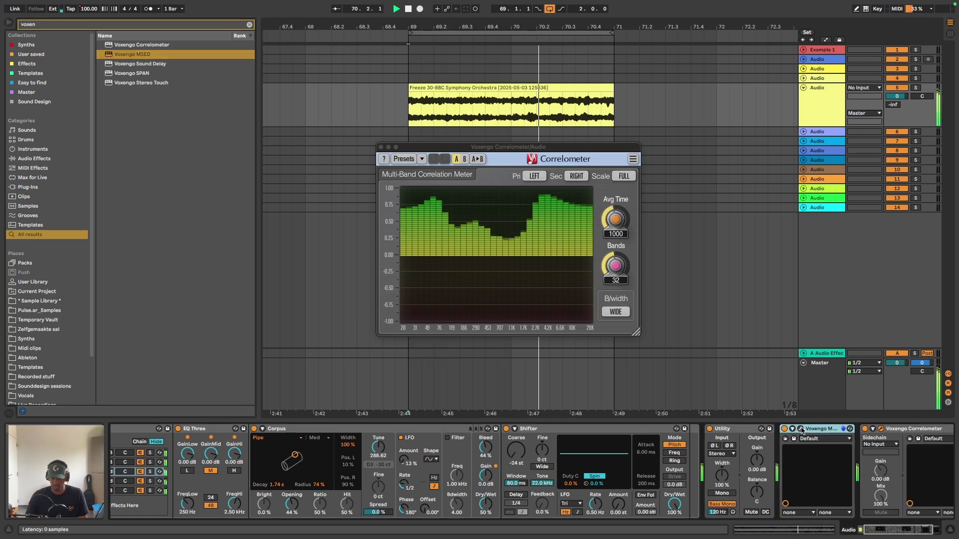
- Set MSED's mid gain to 2.1, check the correlation during playback, and close both plug-in windows
click(800, 429)
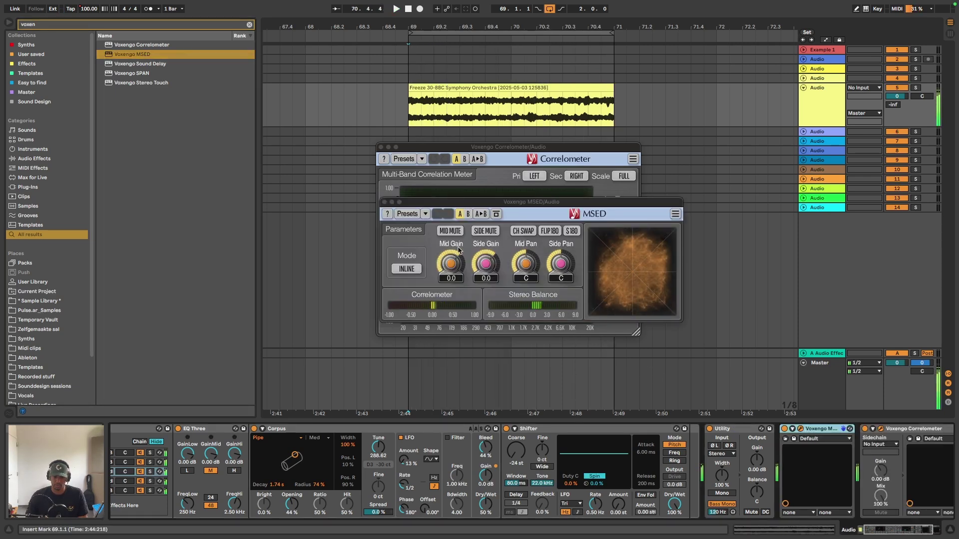
drag(456, 252, 456, 246)
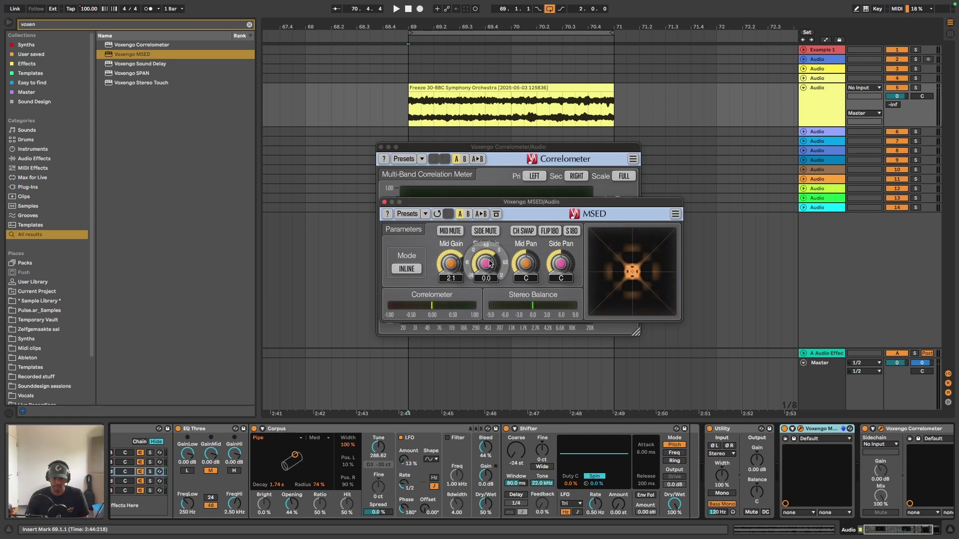
drag(520, 203, 685, 89)
key(space)
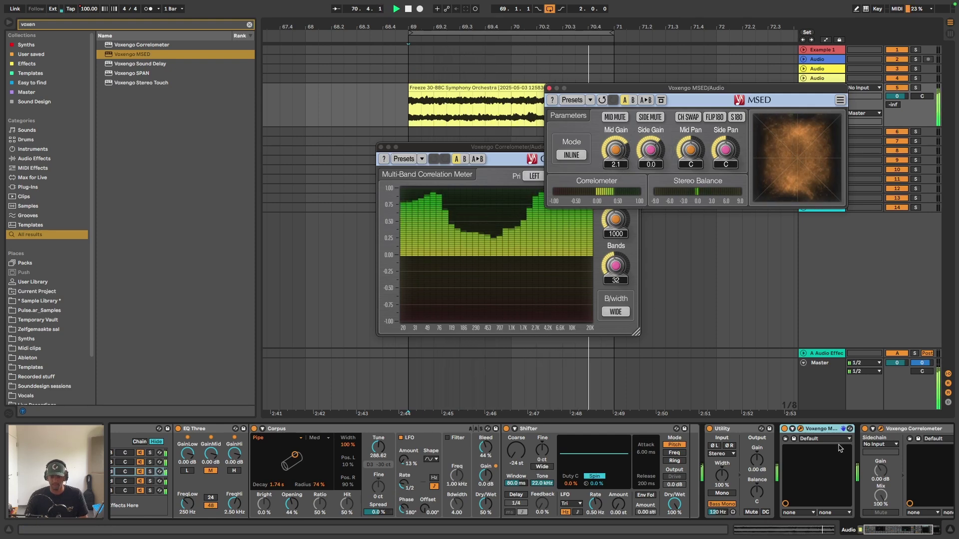
scroll(901, 430, right, 3)
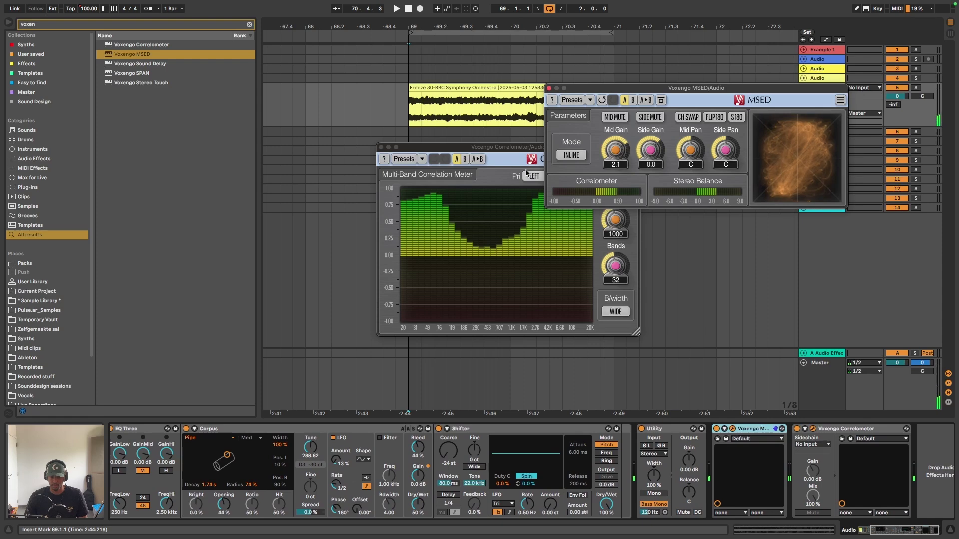
click(733, 429)
click(380, 147)
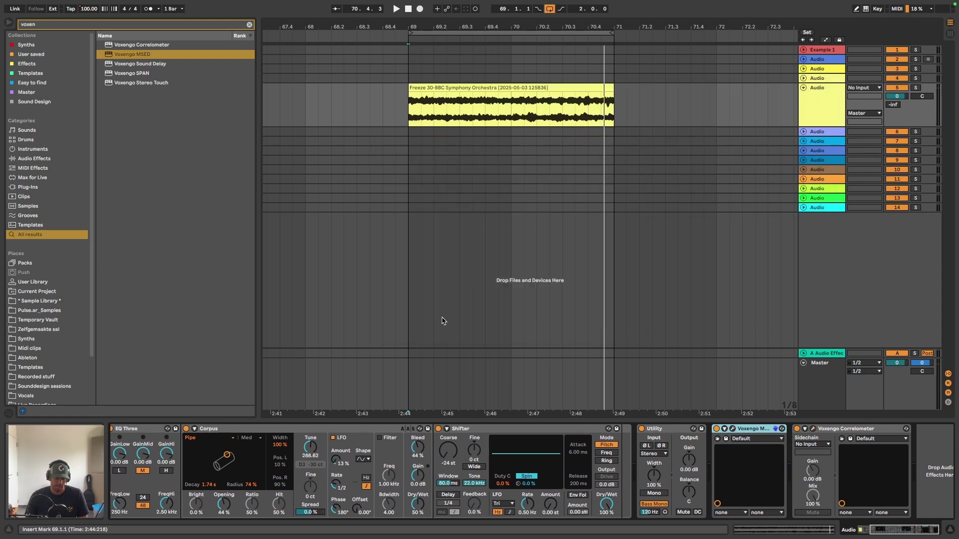
- Select the Audio Effect Rack together with Utility and play the processed orchestra loop
scroll(234, 430, left, 5)
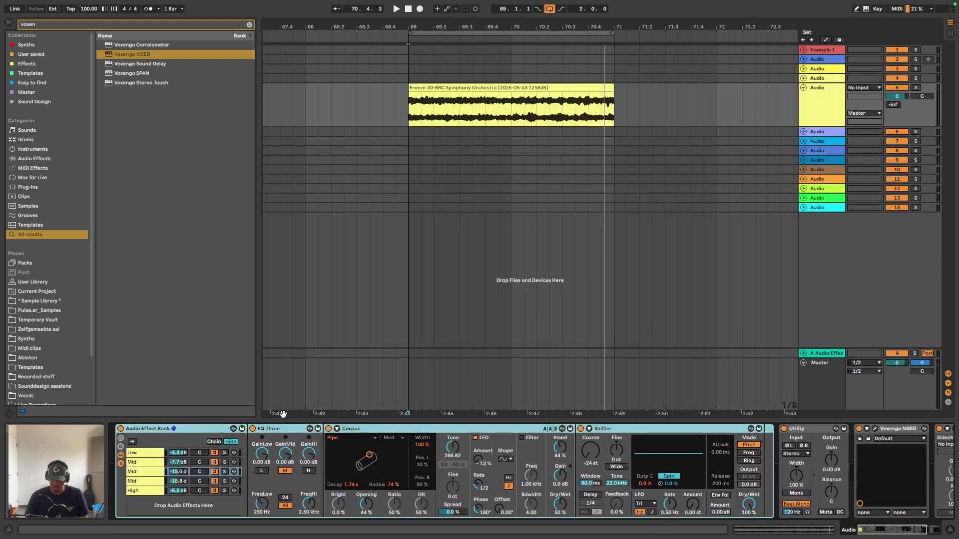
scroll(442, 433, right, 3)
scroll(791, 439, left, 3)
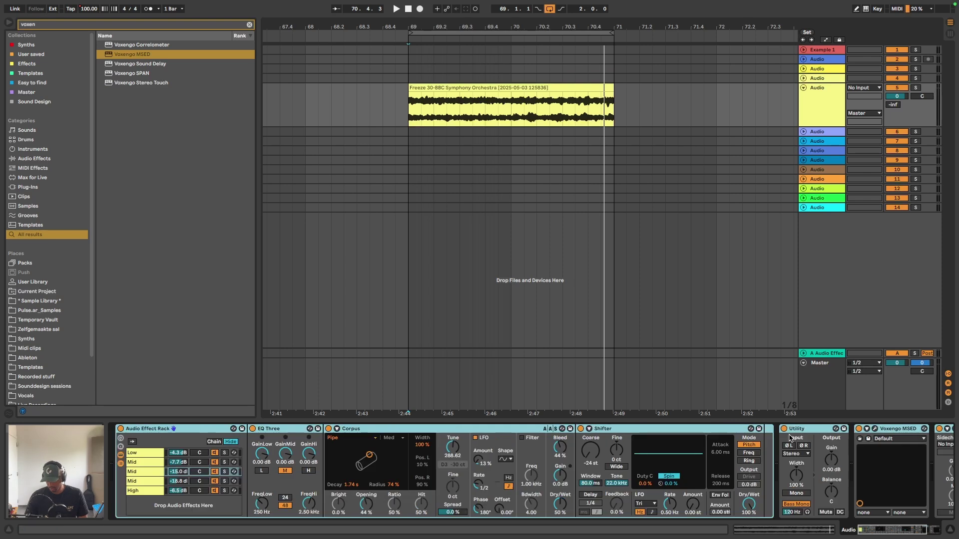
key(space)
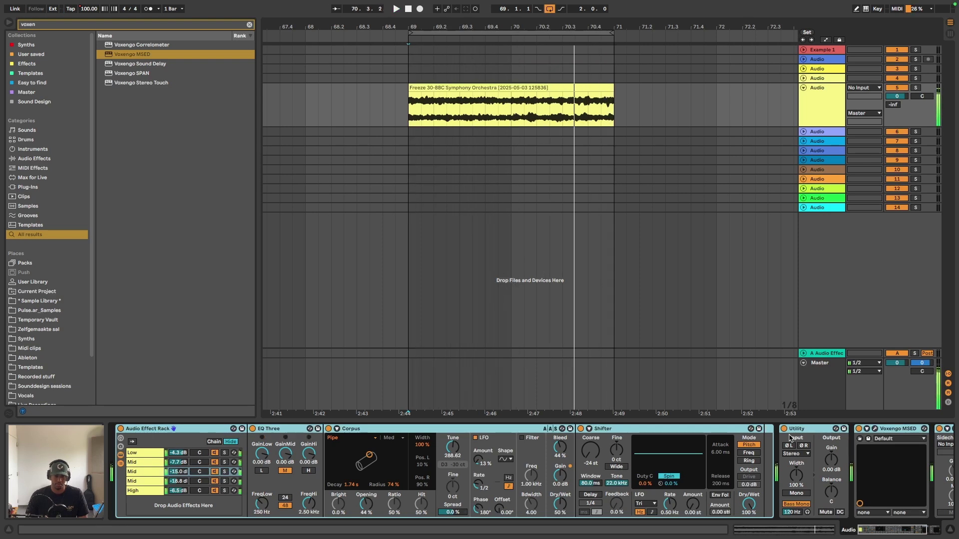
- Move the Drum Loop 0078 clip on the Example 1 track to line up with the orchestra clip near bar 69
key(minus)
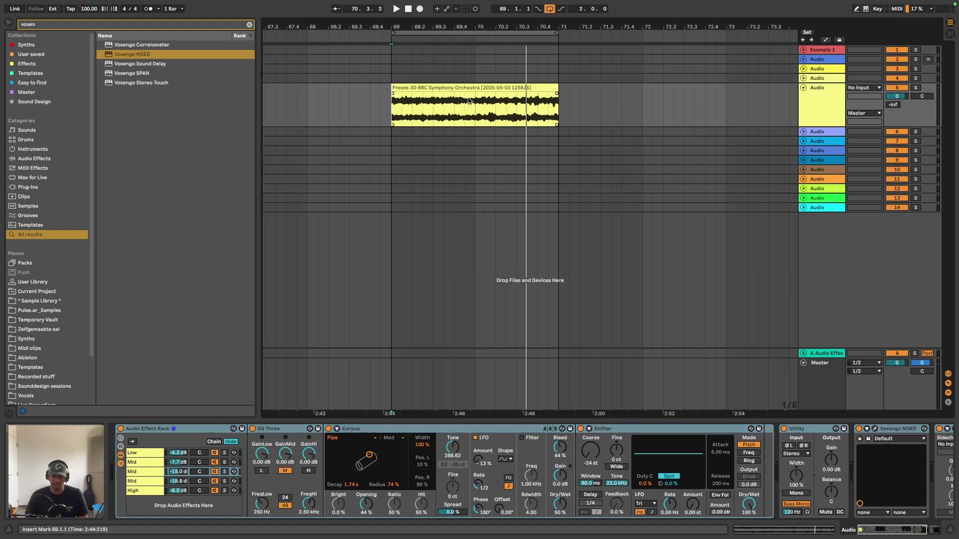
key(minus)
key(minus)
key(minus)
key(minus)
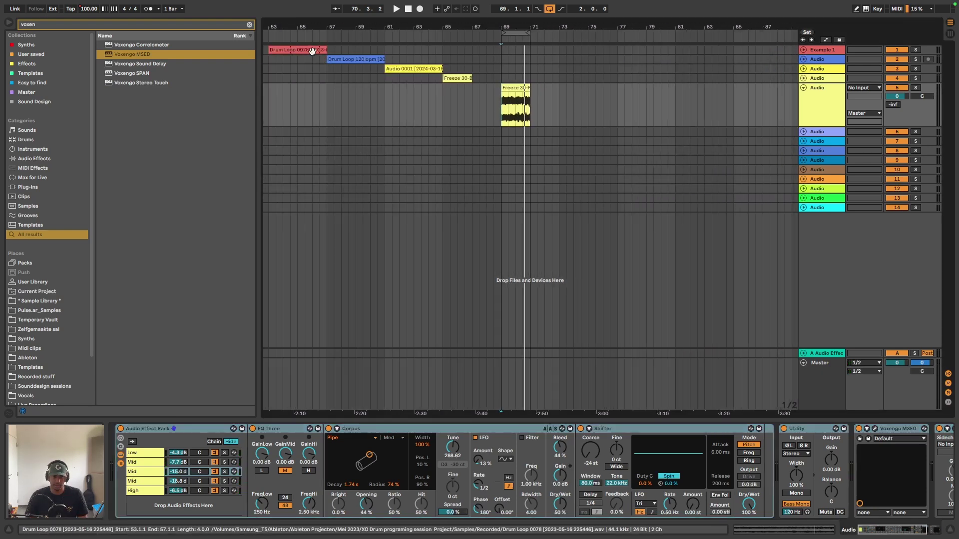
drag(311, 51, 551, 51)
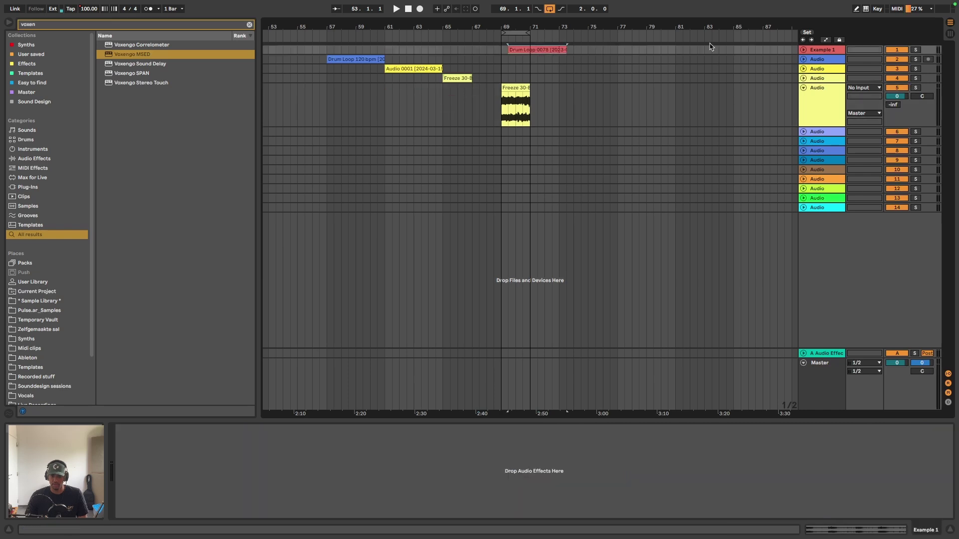
- Unfold and solo the Example 1 track and play the drum loop from bar 69
click(803, 50)
key(plus)
key(plus)
click(916, 50)
key(space)
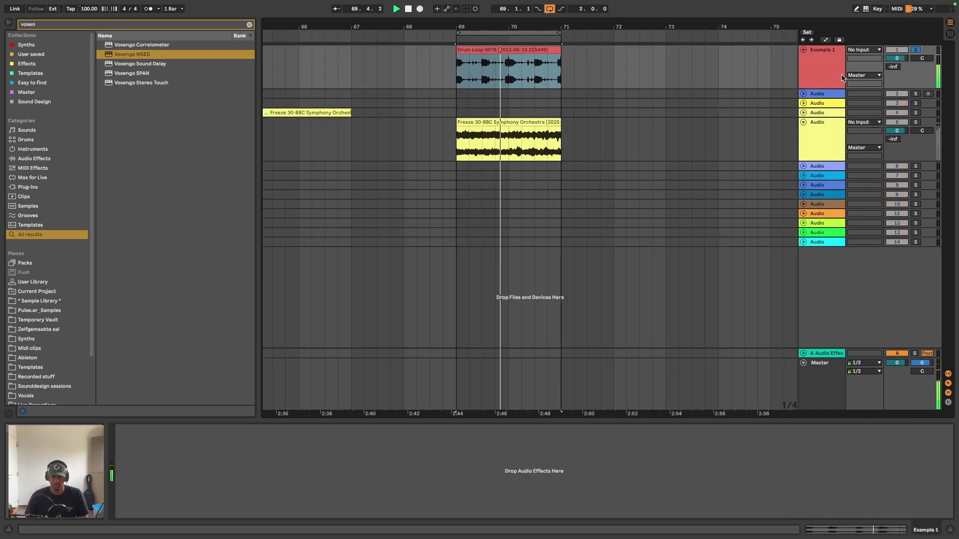
- Set Example 1's send A to 0 dB, show the return track's effect rack, and play the loop through it
key(plus)
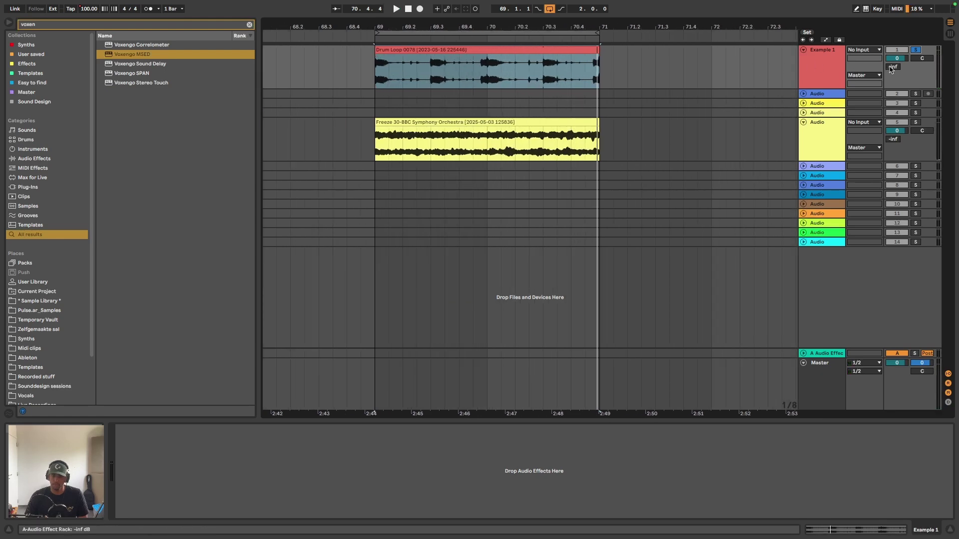
click(822, 355)
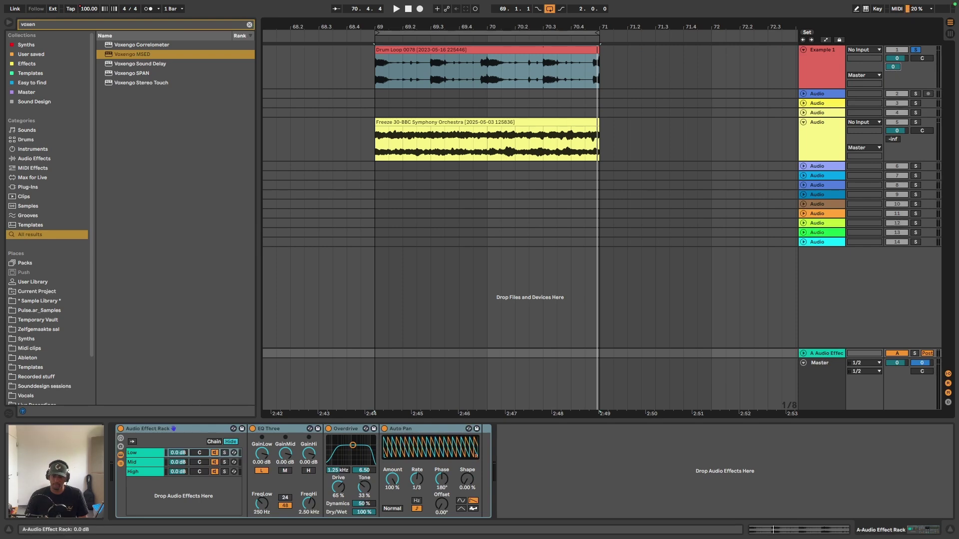
key(space)
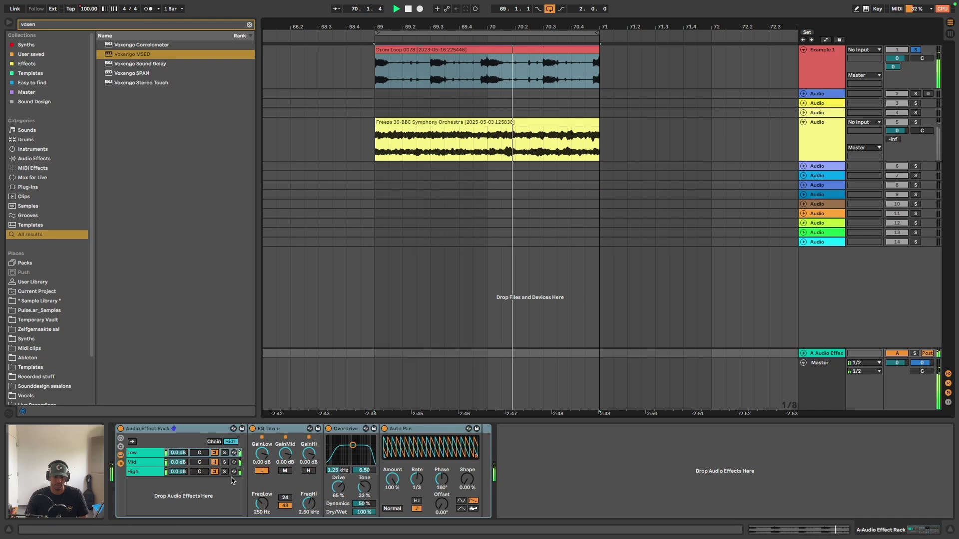
key(space)
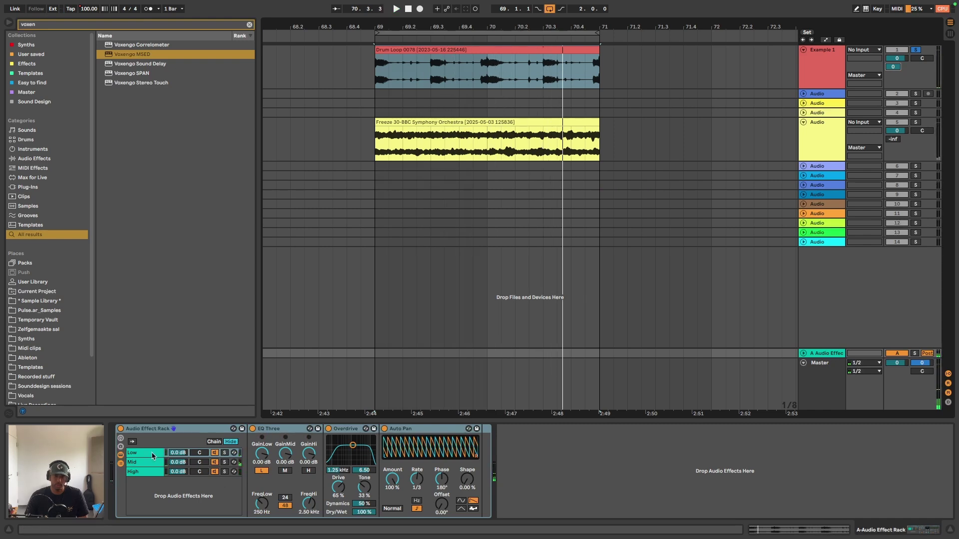
- Solo the return rack's Low chain and compare the loop with Overdrive and Auto Pan bypassed and enabled
click(152, 454)
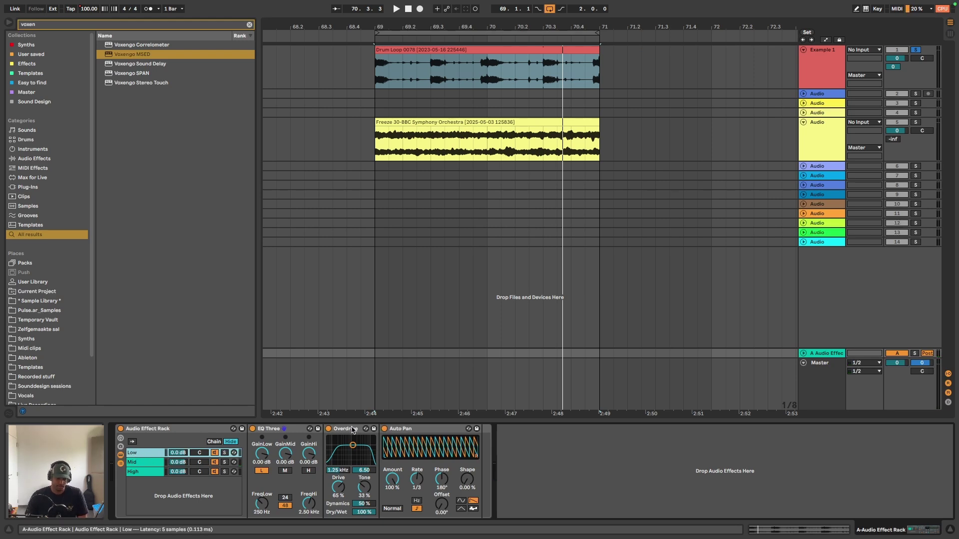
click(226, 452)
key(space)
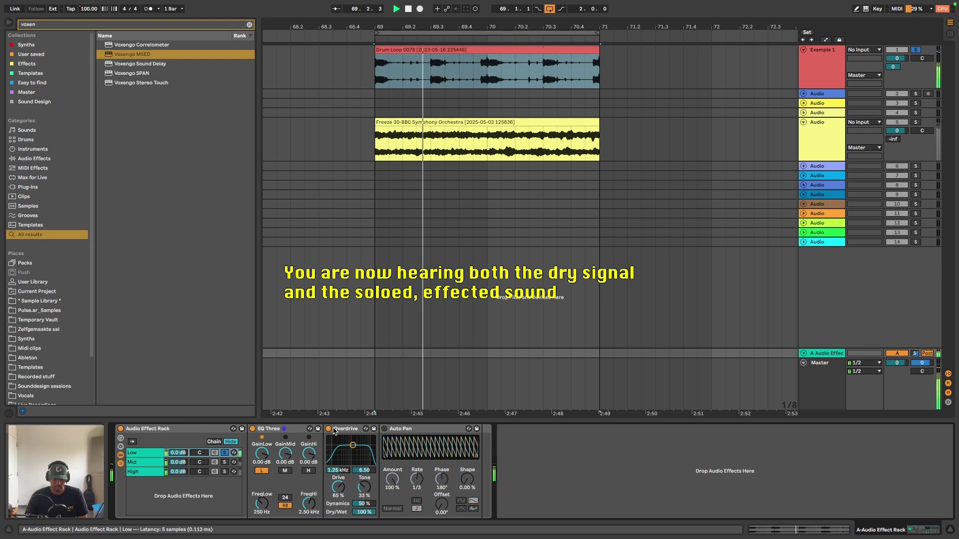
click(328, 428)
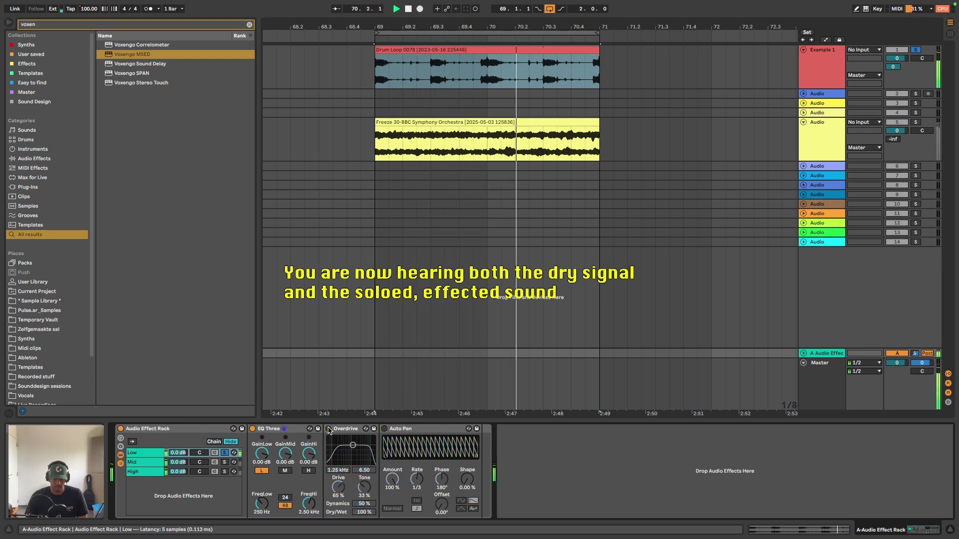
click(384, 429)
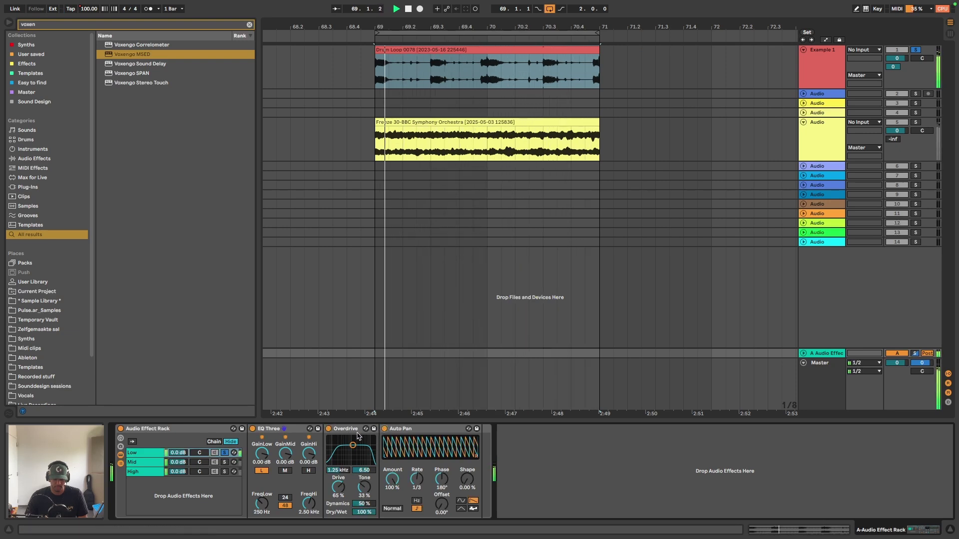
click(329, 429)
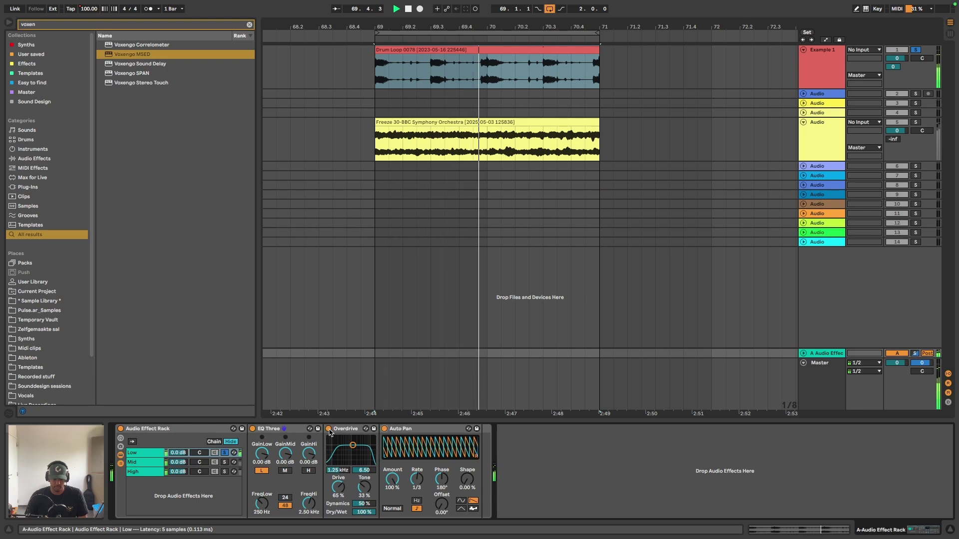
click(328, 428)
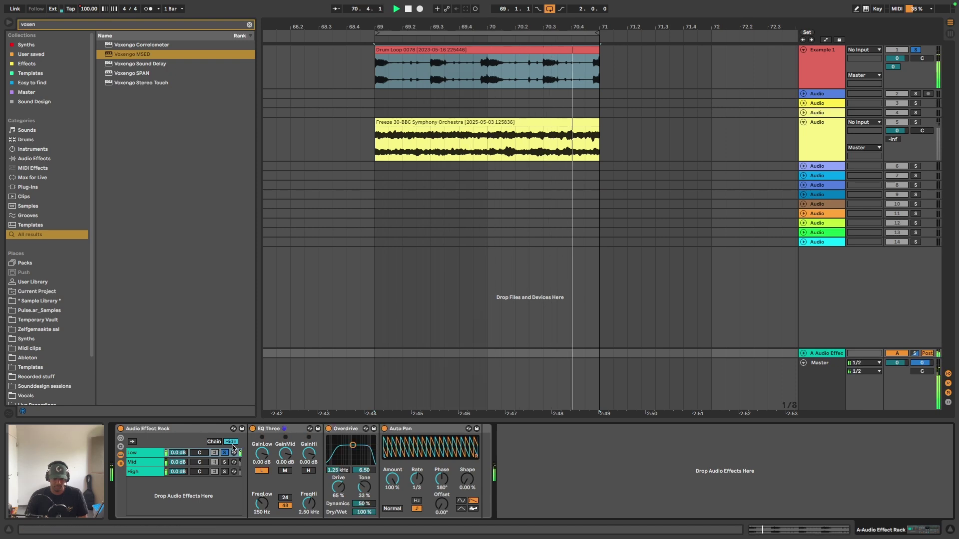
- Solo the Mid chain, open ValhallaSupermassive, compare the loop with it bypassed and enabled, and close its window
click(141, 466)
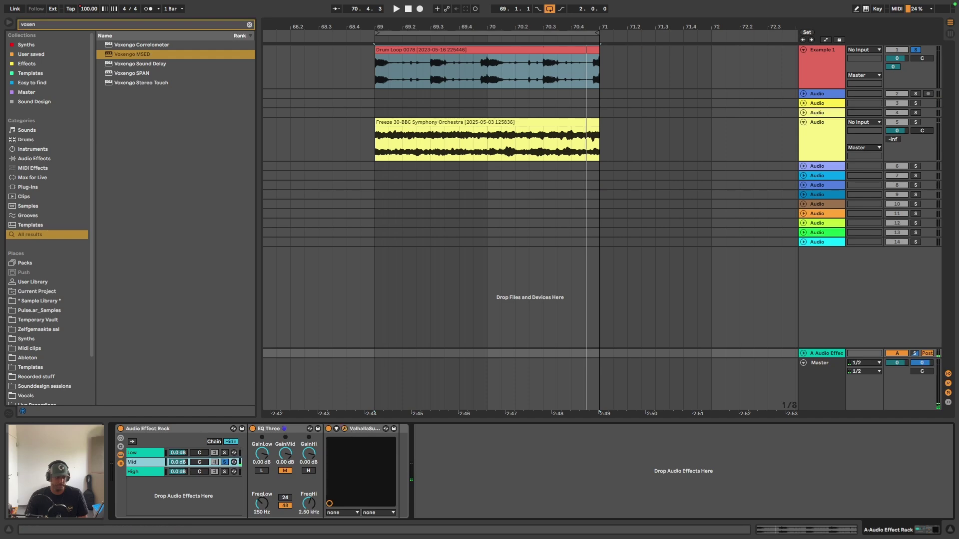
click(344, 428)
drag(761, 132, 604, 77)
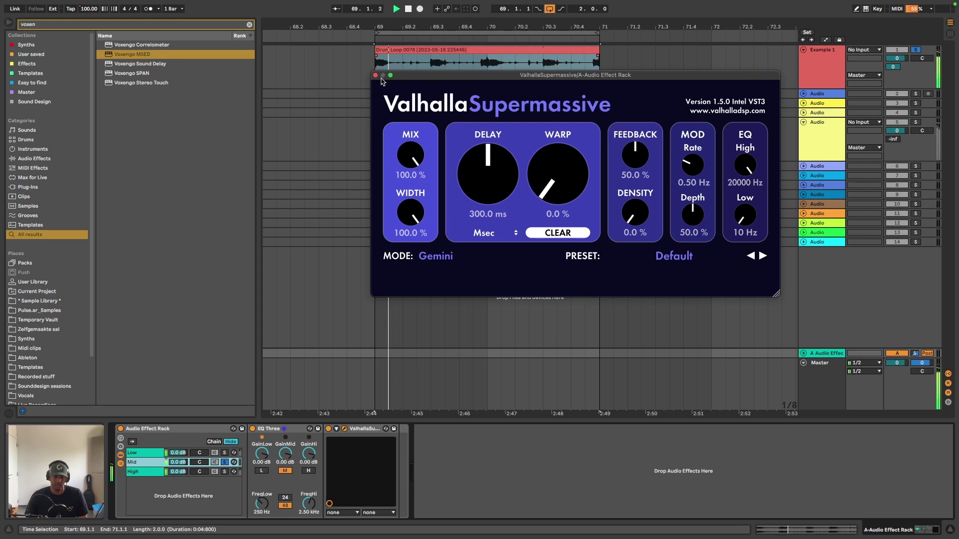
click(330, 429)
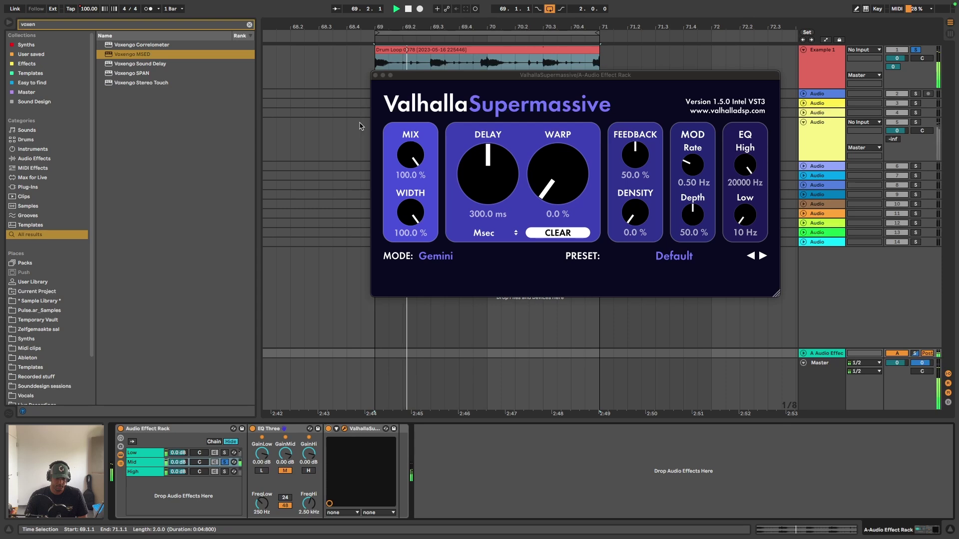
click(376, 76)
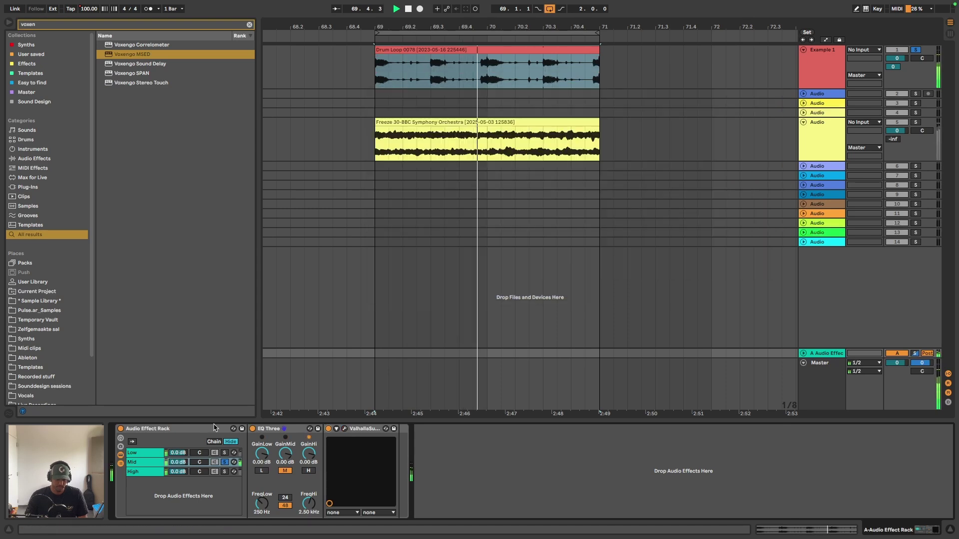
- Solo the High chain, open CHOWTapeModel, and compare the loop with the tape effect bypassed and enabled
click(225, 472)
click(226, 472)
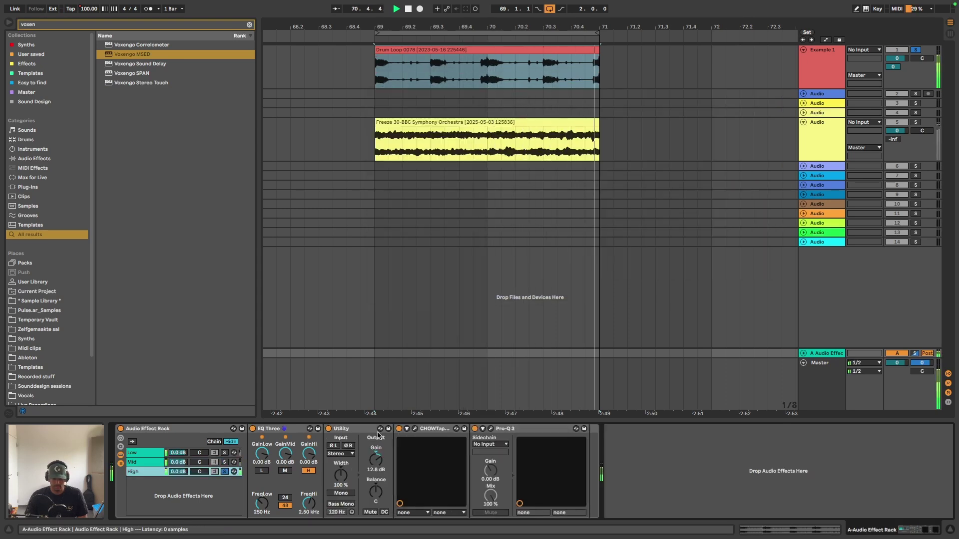
click(415, 429)
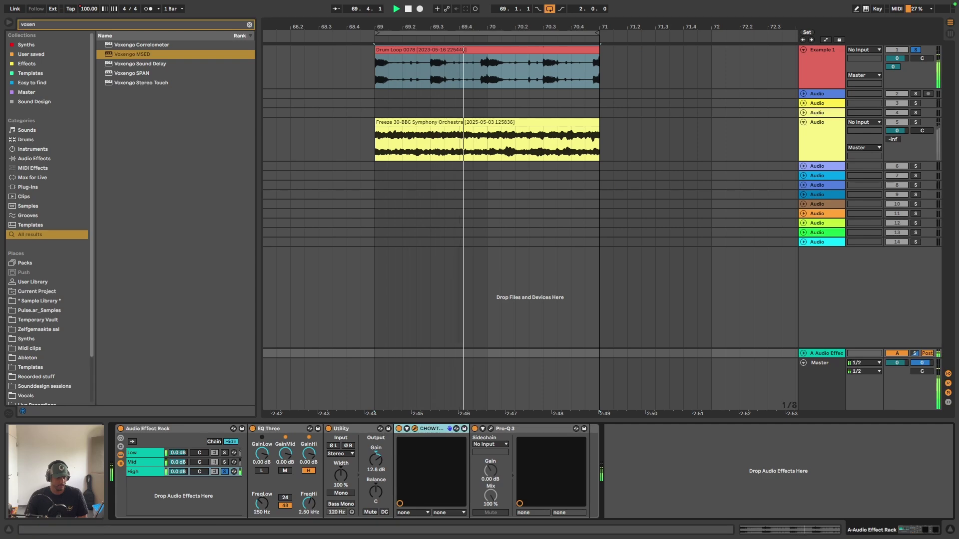
drag(454, 58, 455, 59)
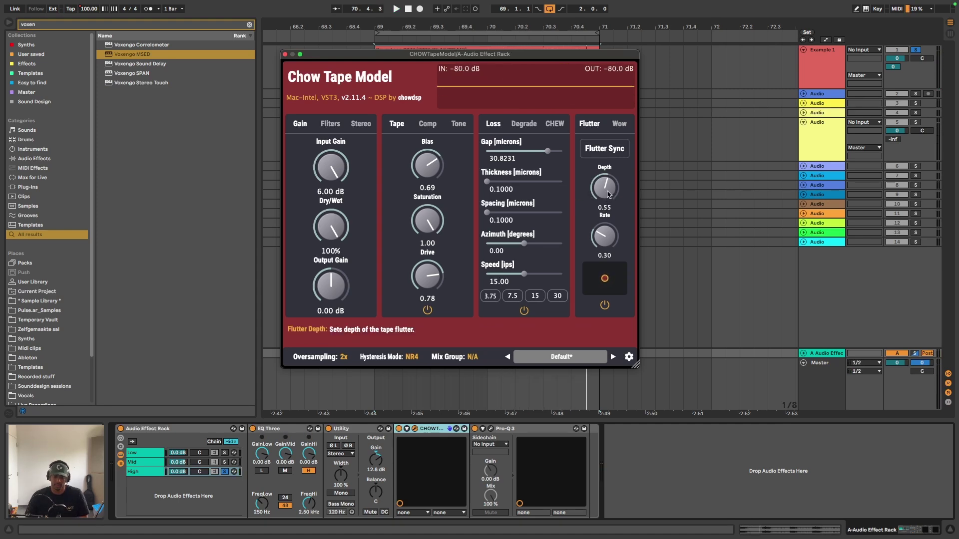
key(space)
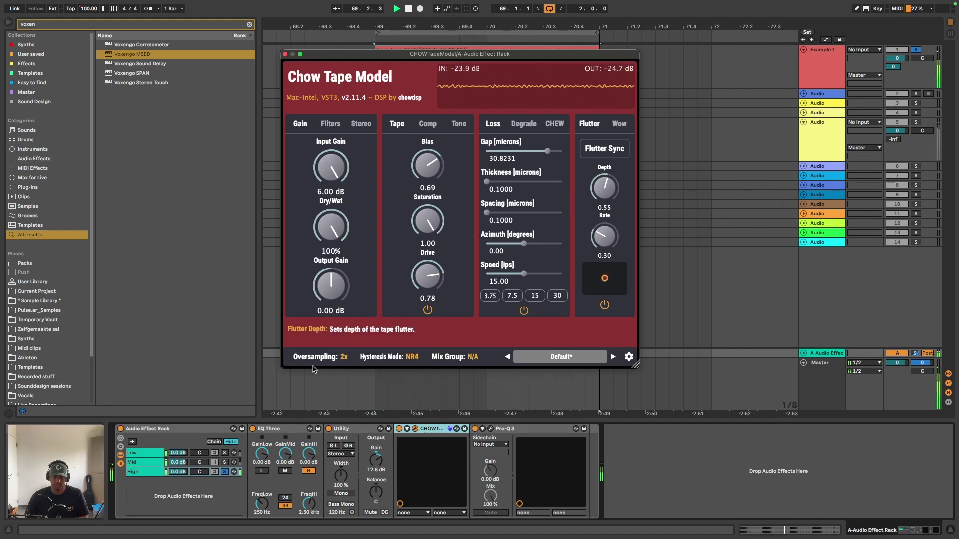
click(400, 434)
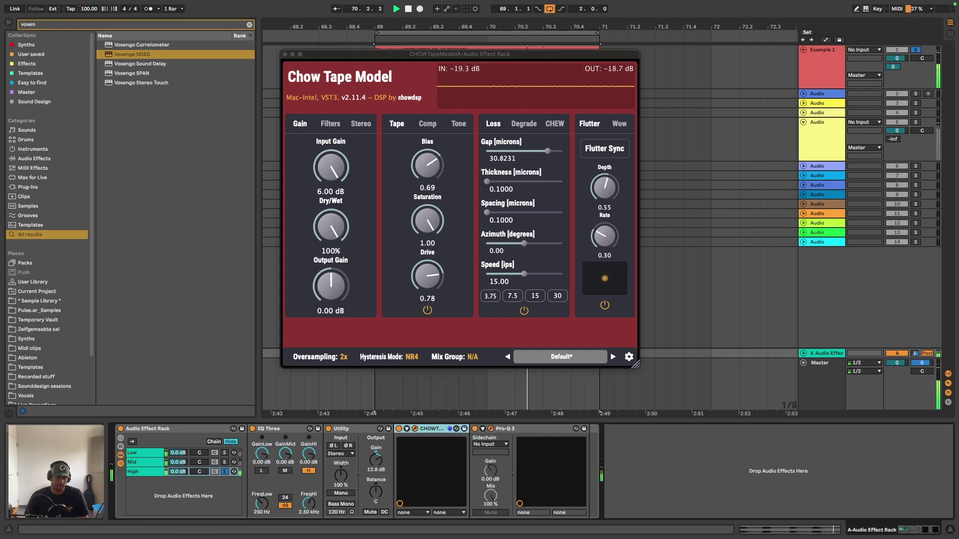
- Open Pro-Q 3 on the High chain and compare the sound with the EQ bypassed and enabled
click(491, 429)
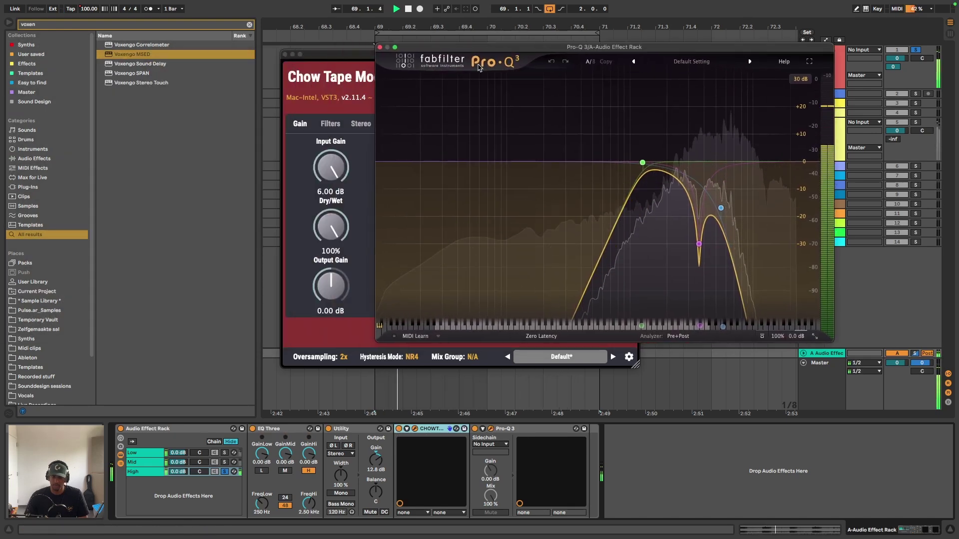
click(475, 429)
click(475, 429)
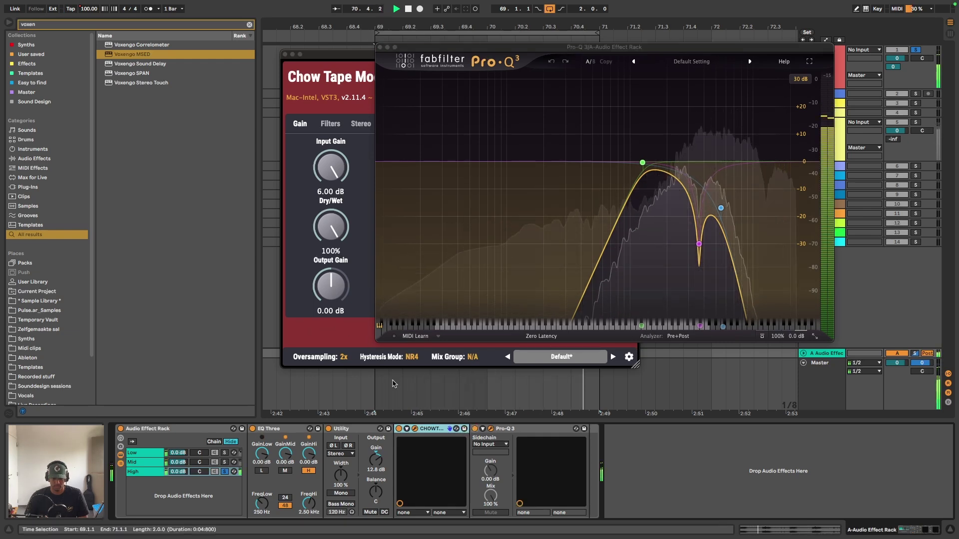
- Unsolo the High chain, close both plug-in windows, and compare the loop with the whole return rack bypassed and enabled
click(215, 471)
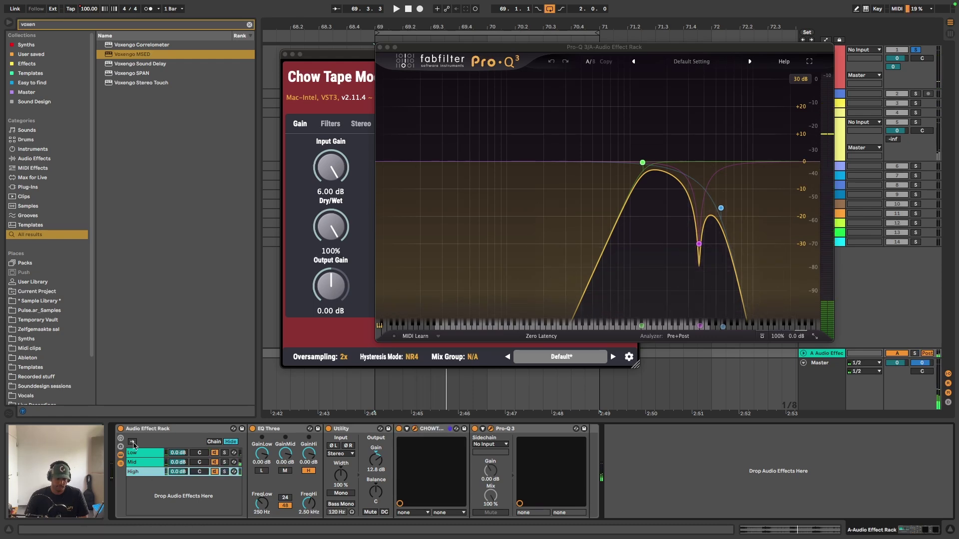
click(121, 429)
click(379, 47)
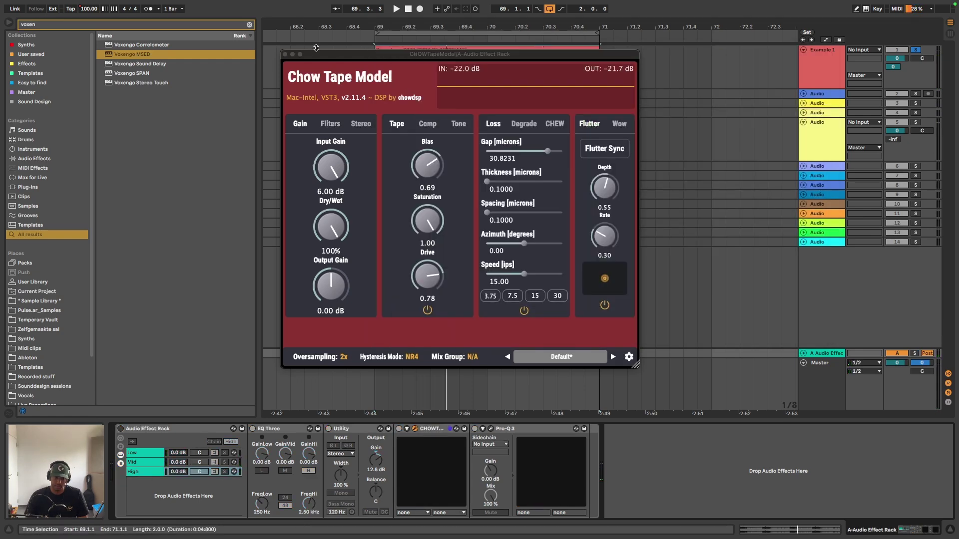
click(285, 54)
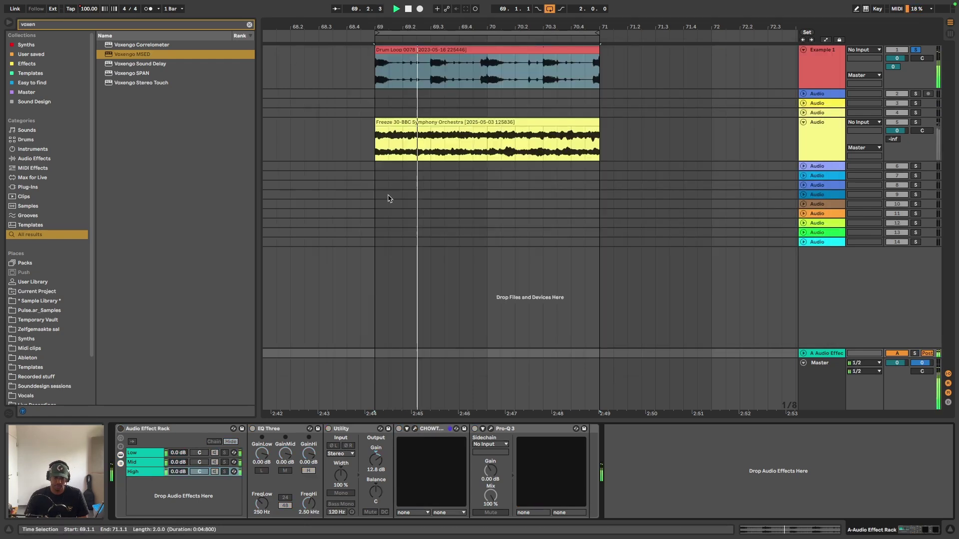
click(120, 429)
key(space)
- Unfold tracks 2 and 3, move the Audio 0001 clip to bar 73, and loop and solo it
scroll(572, 81, down, 3)
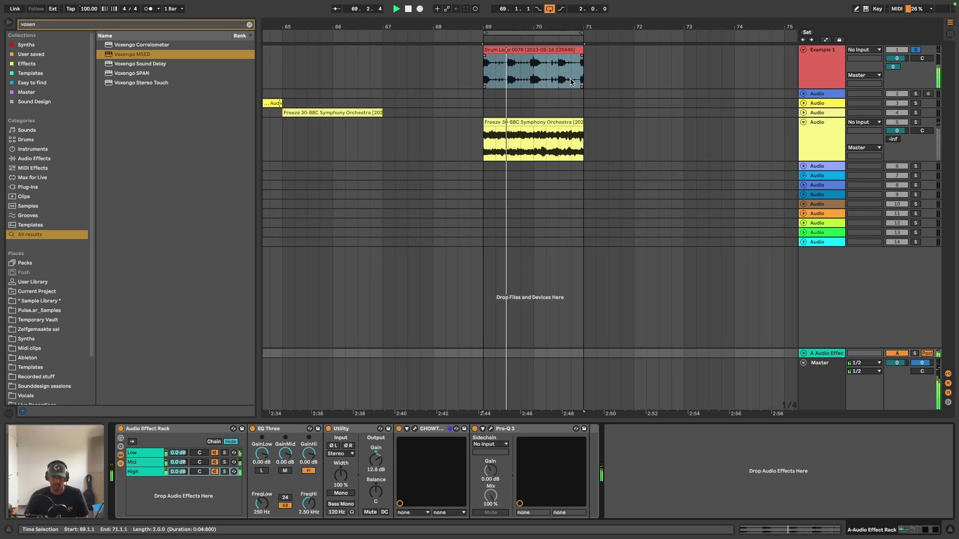
scroll(572, 81, right, 3)
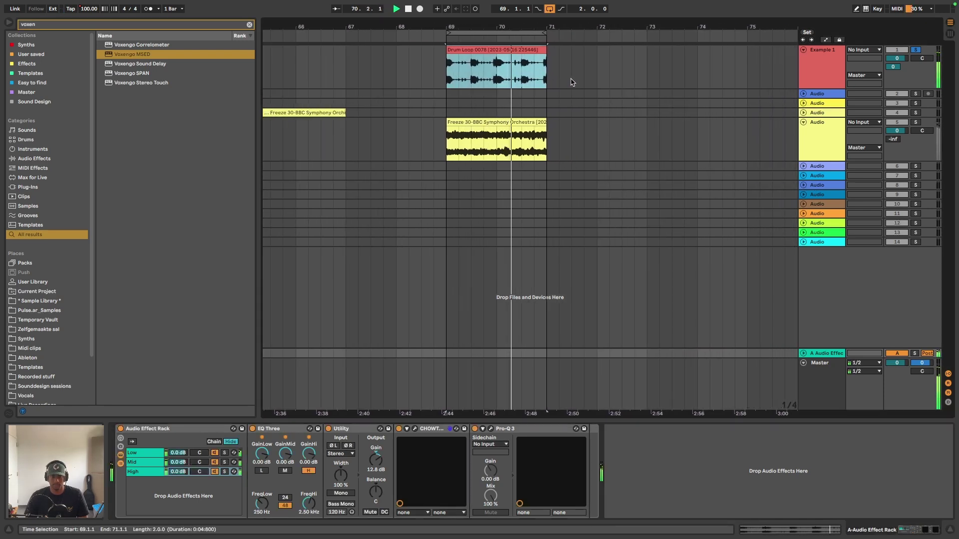
scroll(570, 80, down, 3)
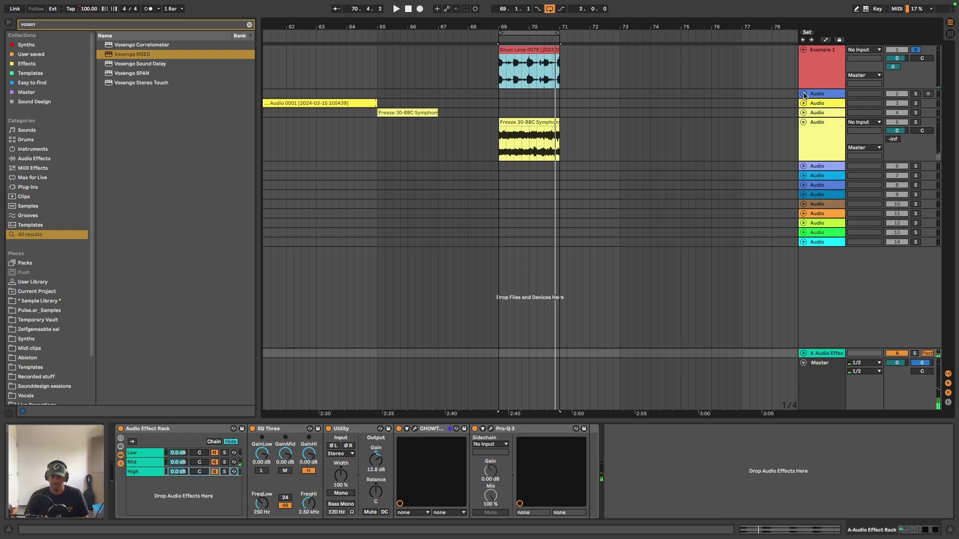
click(803, 94)
click(803, 103)
click(319, 103)
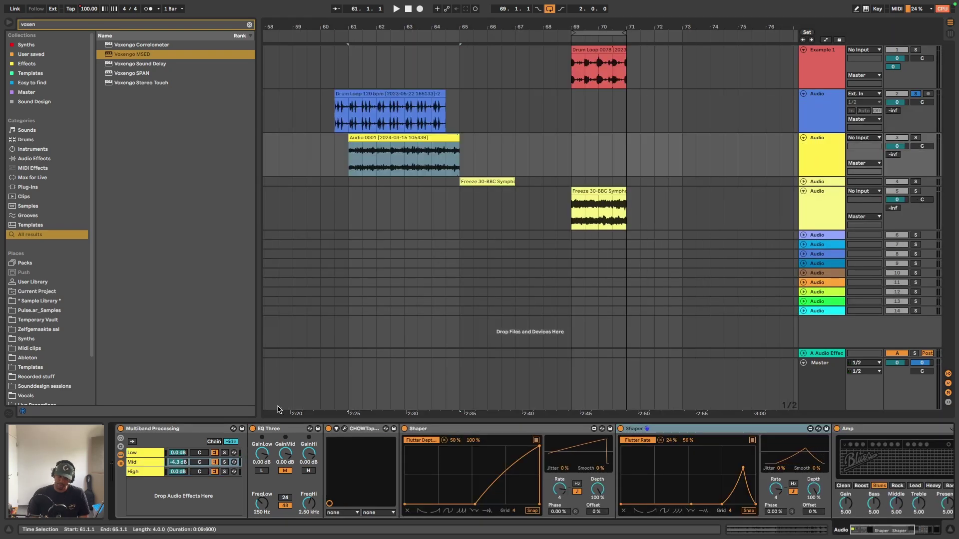
drag(419, 138, 713, 150)
scroll(680, 151, right, 6)
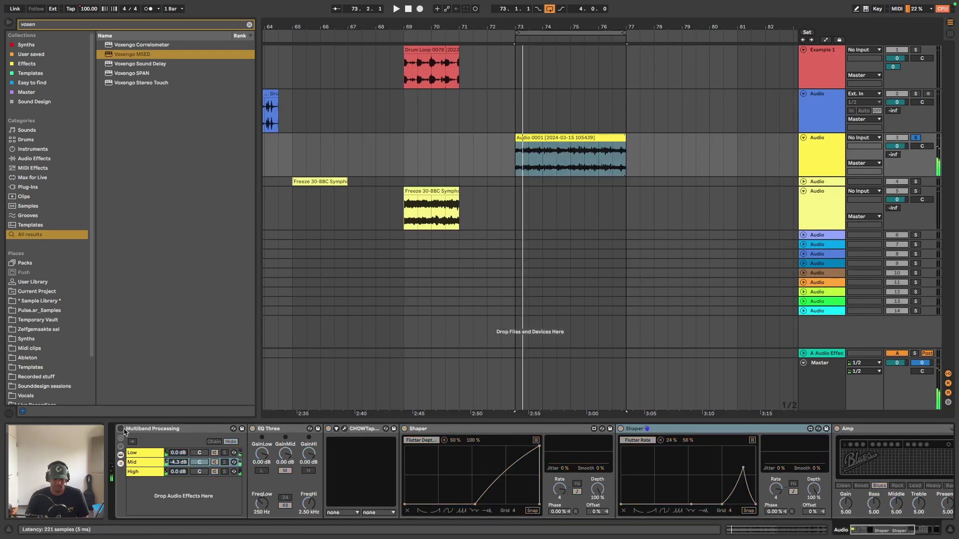
- Play the looped Audio 0001 clip with Multiband Processing bypassed, and re-enable the rack to compare
click(599, 140)
key(z)
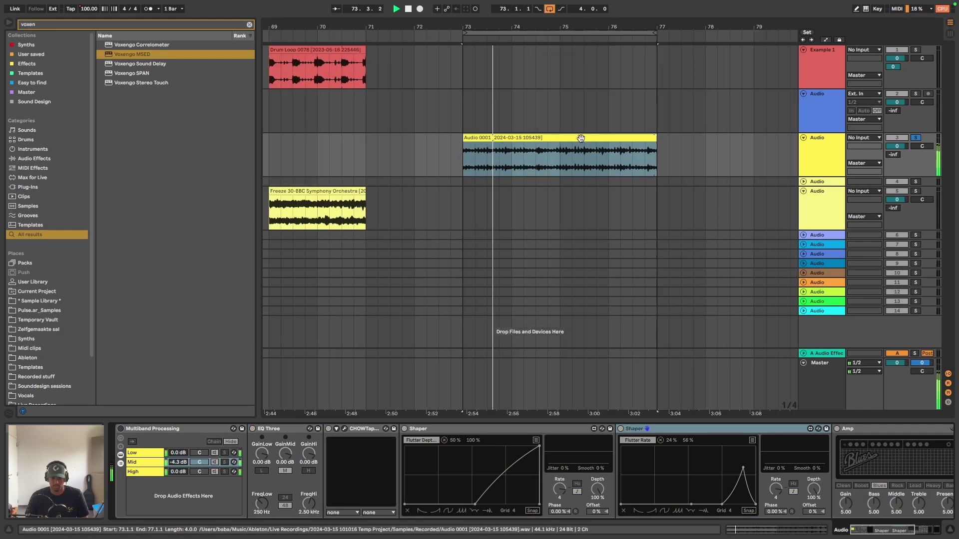
click(119, 429)
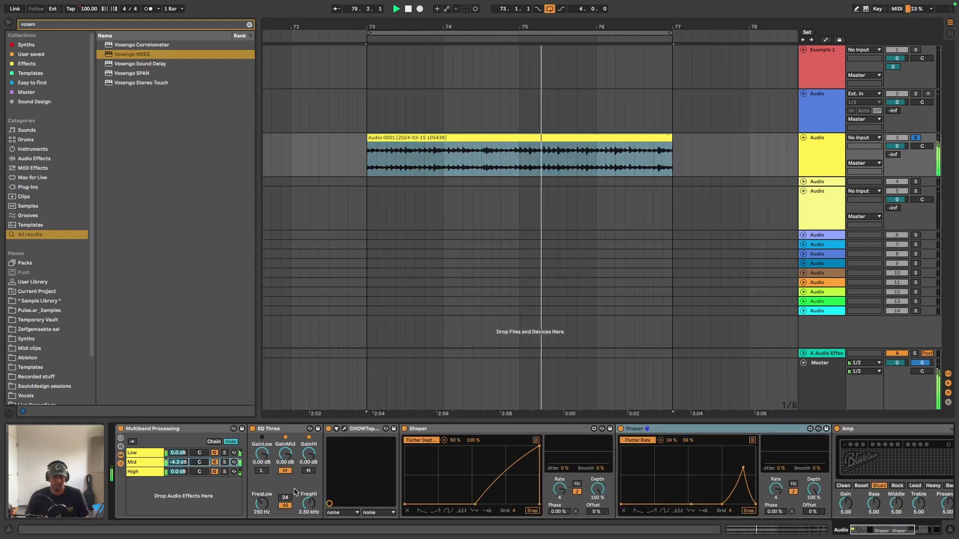
- Examine the Low chain's Corpus and Auto Pan devices and the Mid chain's Chow Tape Model plug-in window
click(153, 455)
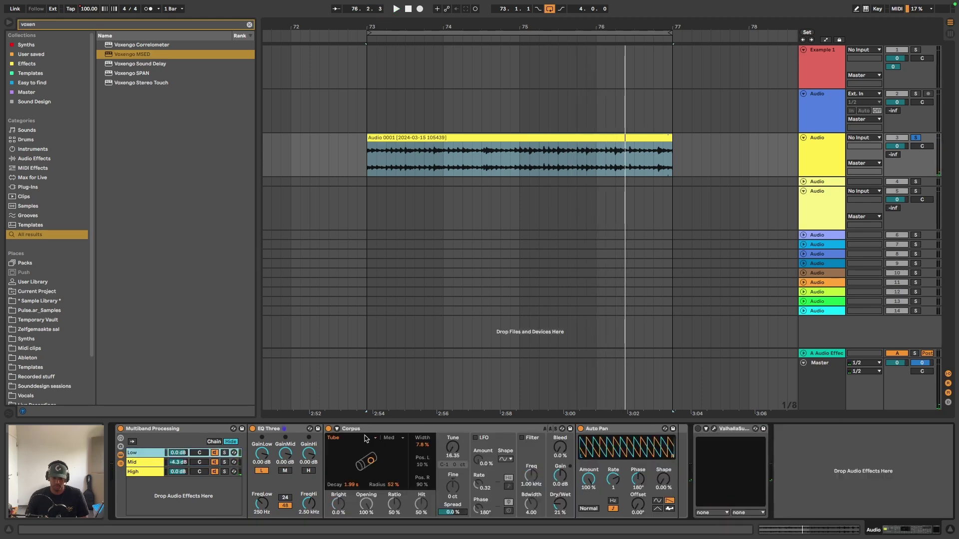
click(618, 429)
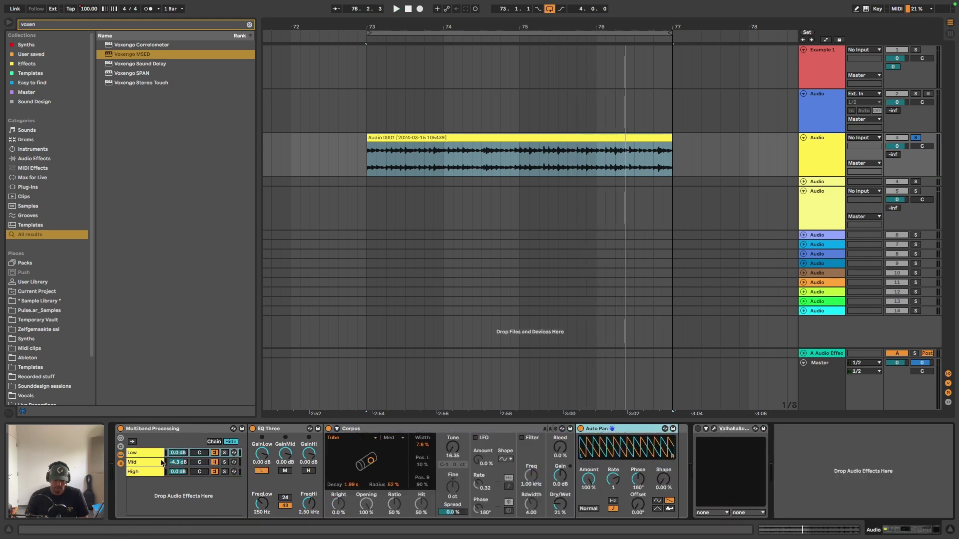
click(183, 463)
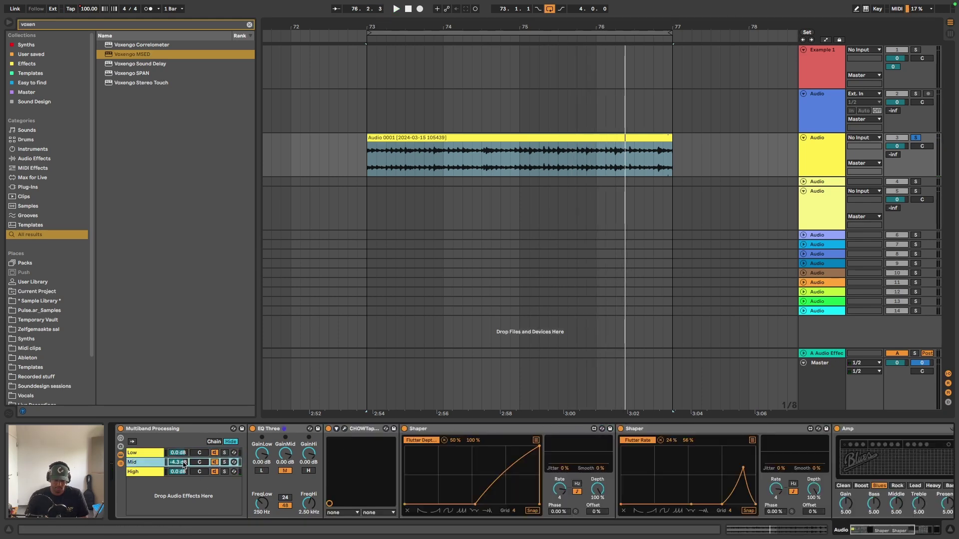
click(344, 429)
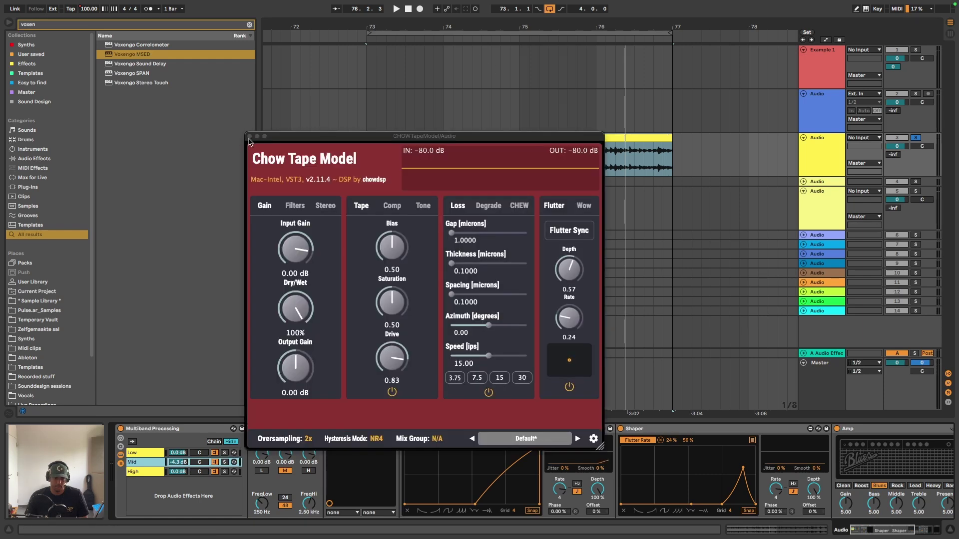
click(249, 137)
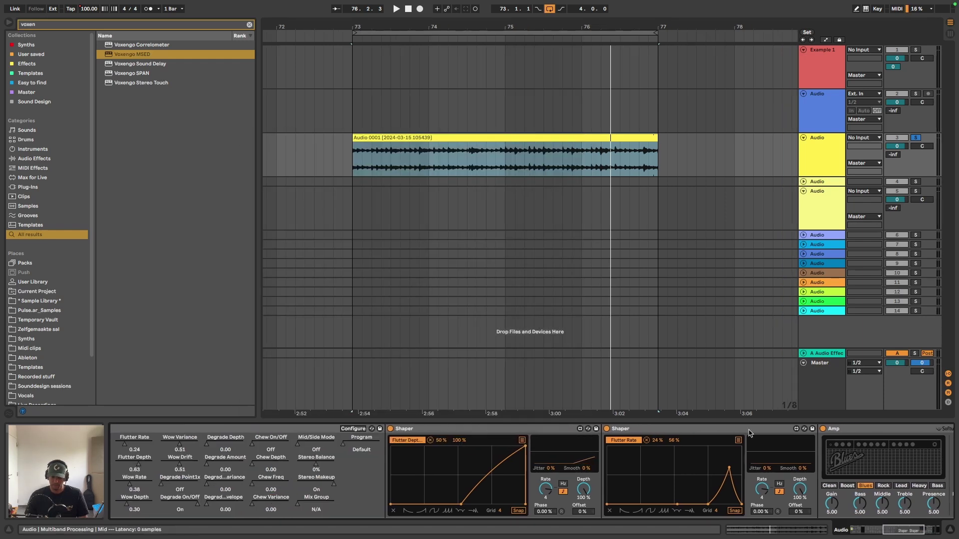
- Reopen the Mid chain's Chow Tape Model beside the clip and play the loop, examining how the two Shapers modulate flutter depth and rate
scroll(514, 450, left, 5)
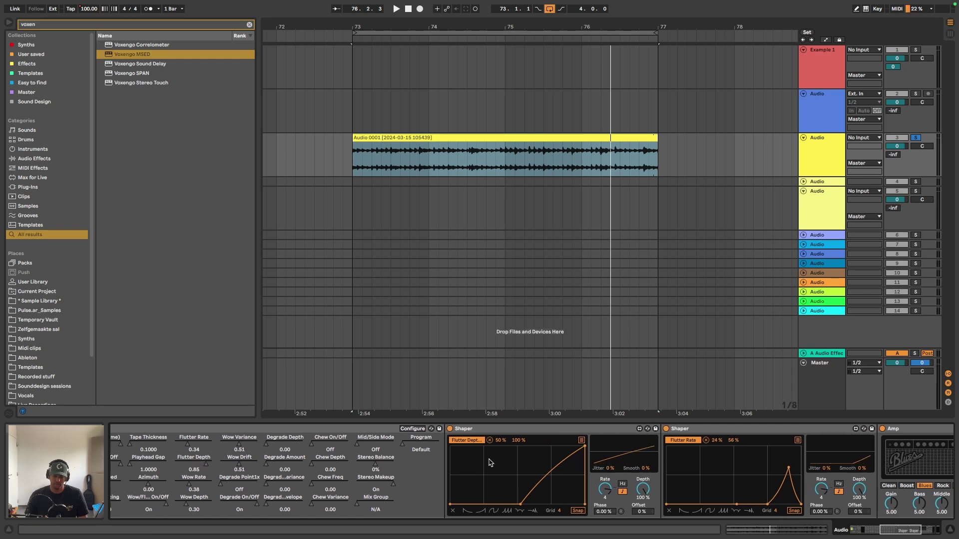
scroll(489, 463, left, 15)
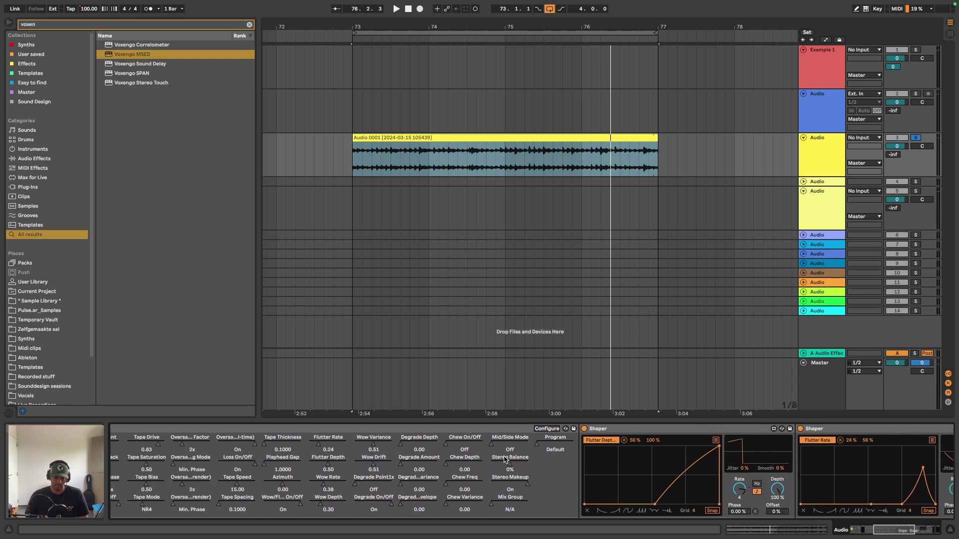
scroll(438, 468, left, 7)
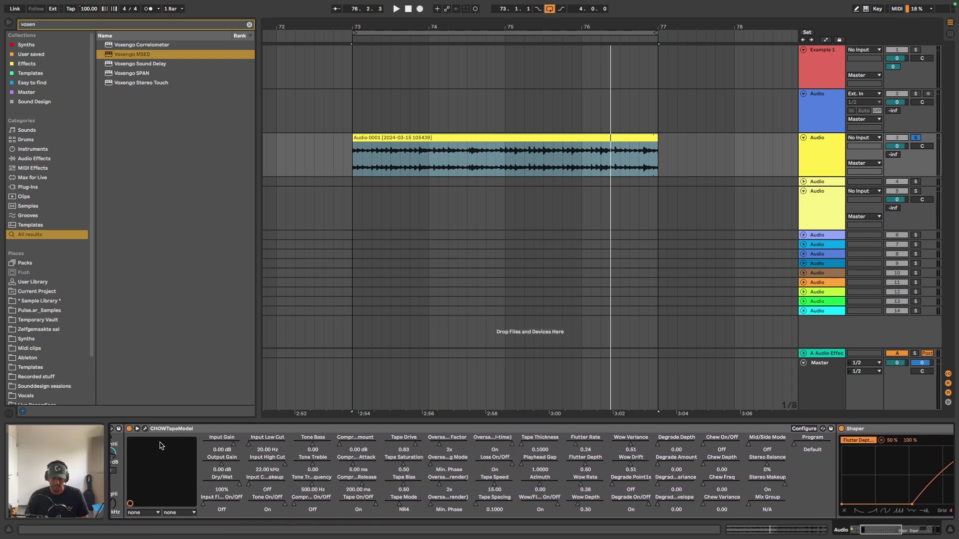
click(144, 428)
drag(433, 185, 465, 76)
drag(525, 75, 335, 73)
key(space)
scroll(586, 188, left, 3)
click(924, 484)
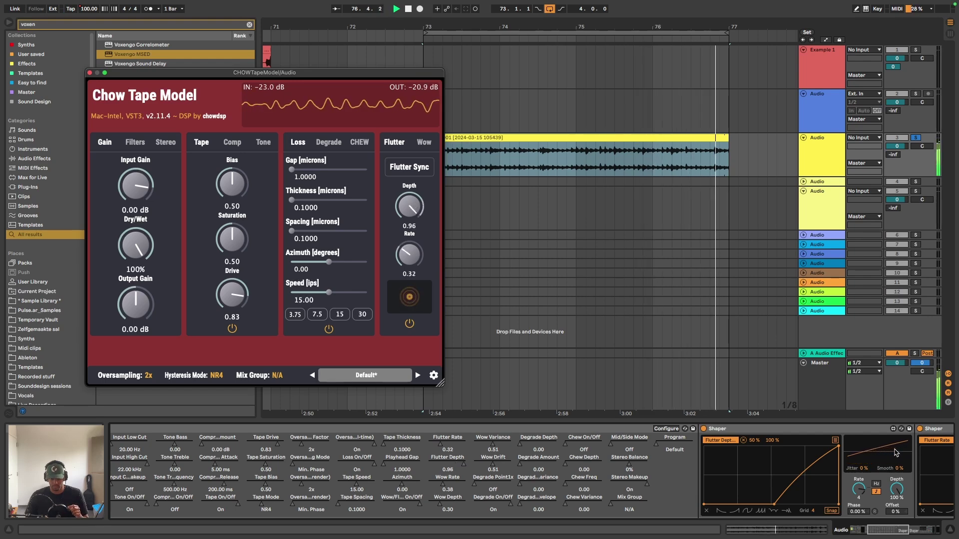
scroll(837, 460, right, 5)
scroll(836, 460, right, 8)
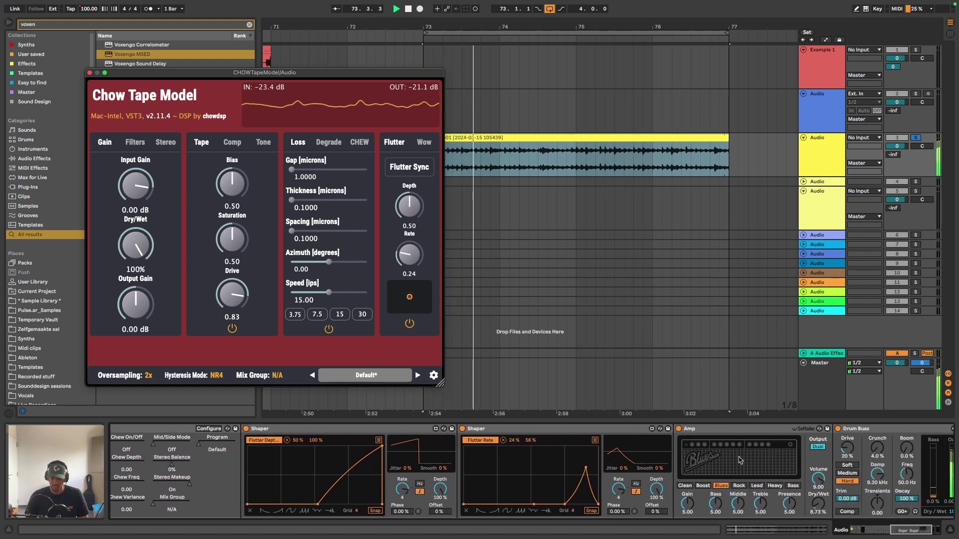
- Close the Chow Tape Model window and fold the CHOWTapeModel device's parameter list
click(90, 74)
scroll(692, 448, left, 10)
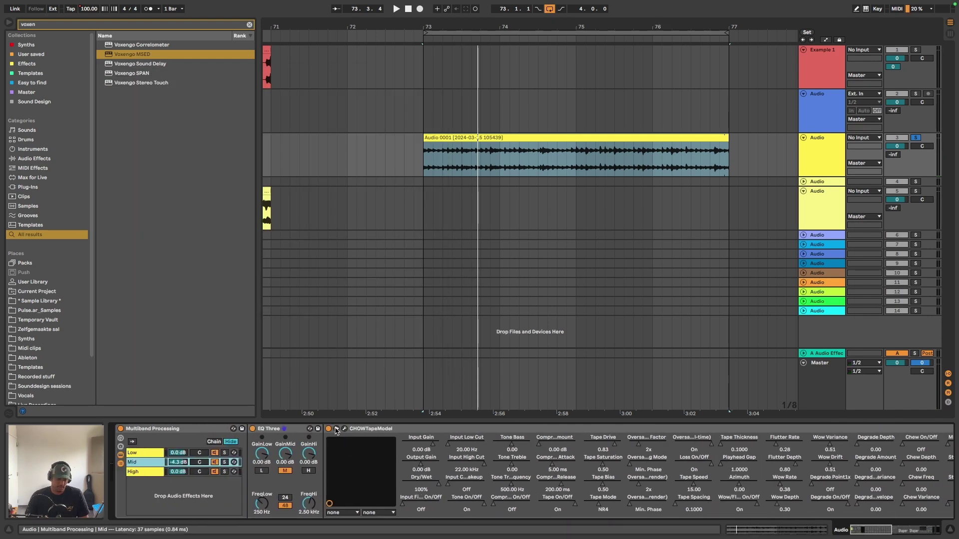
click(336, 430)
- Inspect the High chain's effects, folding the FKFX Obvious Filter device and viewing the ValhallaFreqEcho and Panflow plug-in windows
click(152, 473)
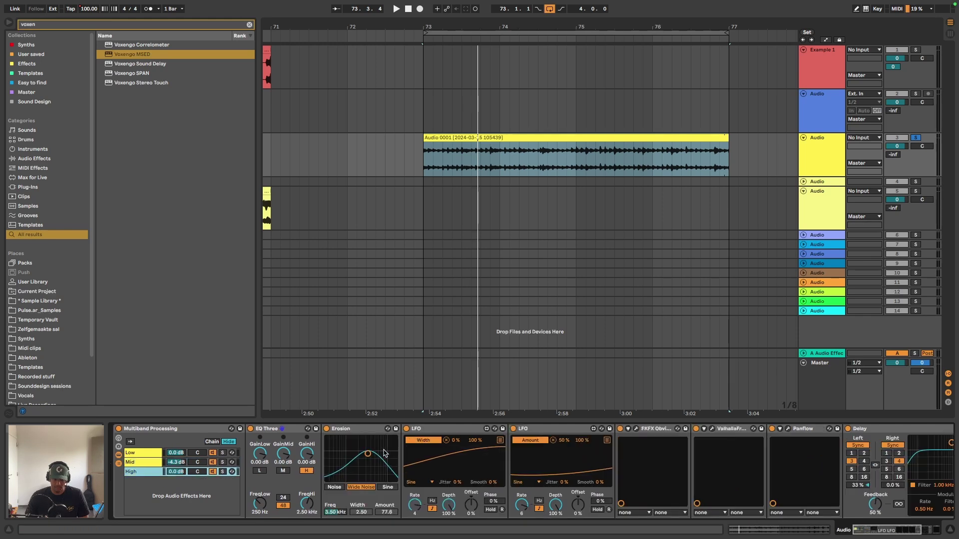
scroll(384, 453, right, 3)
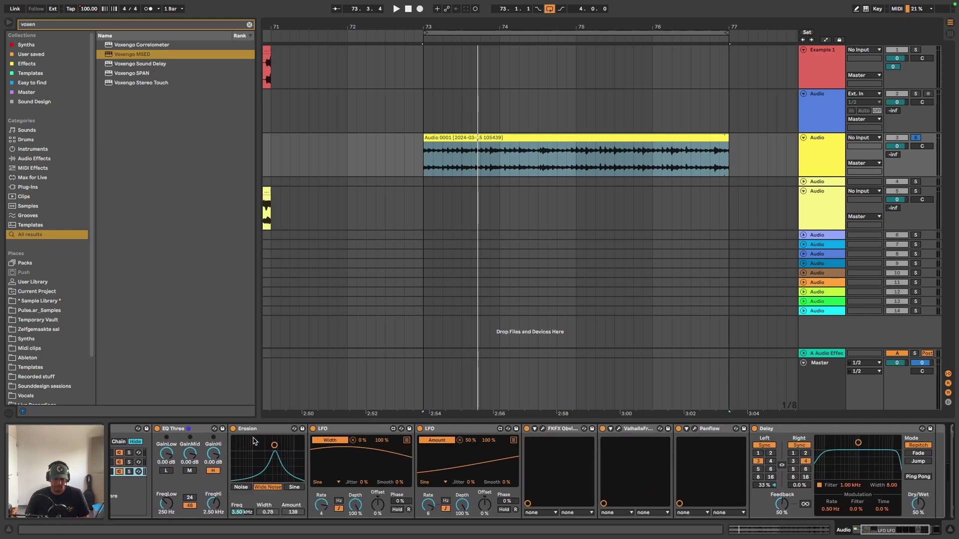
click(534, 429)
click(553, 430)
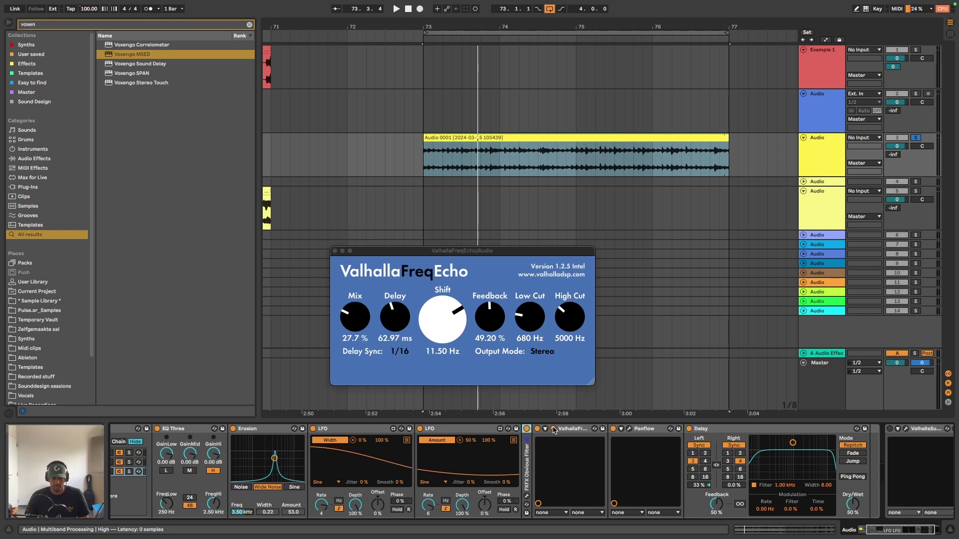
click(553, 430)
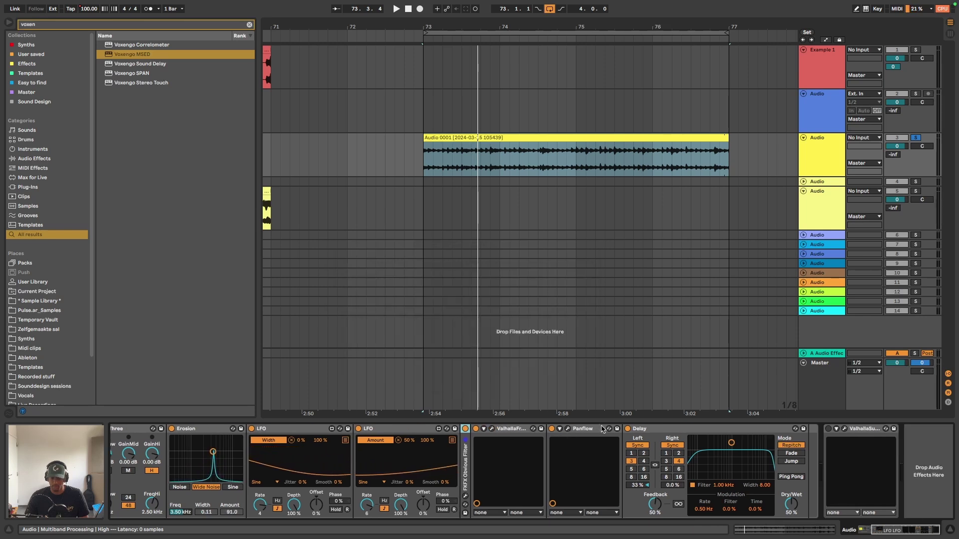
click(569, 430)
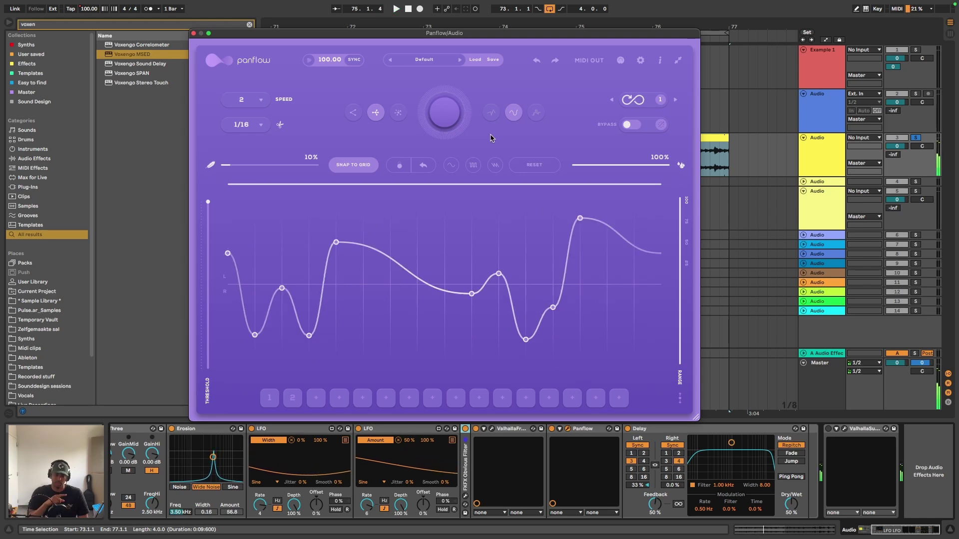
- Bypass the Multiband Processing rack, play the looped Audio 0001 clip dry, and close the Panflow window
scroll(291, 441, left, 5)
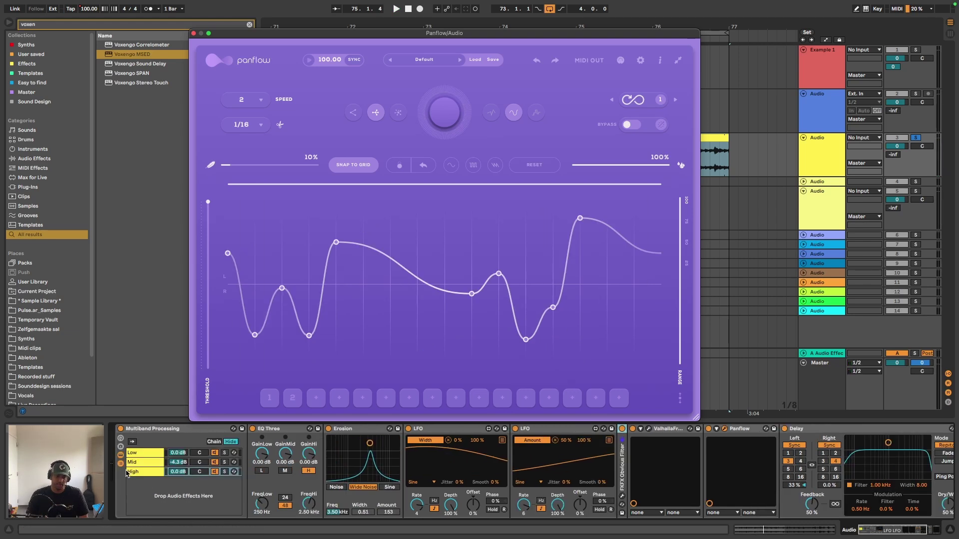
click(127, 472)
scroll(675, 446, right, 5)
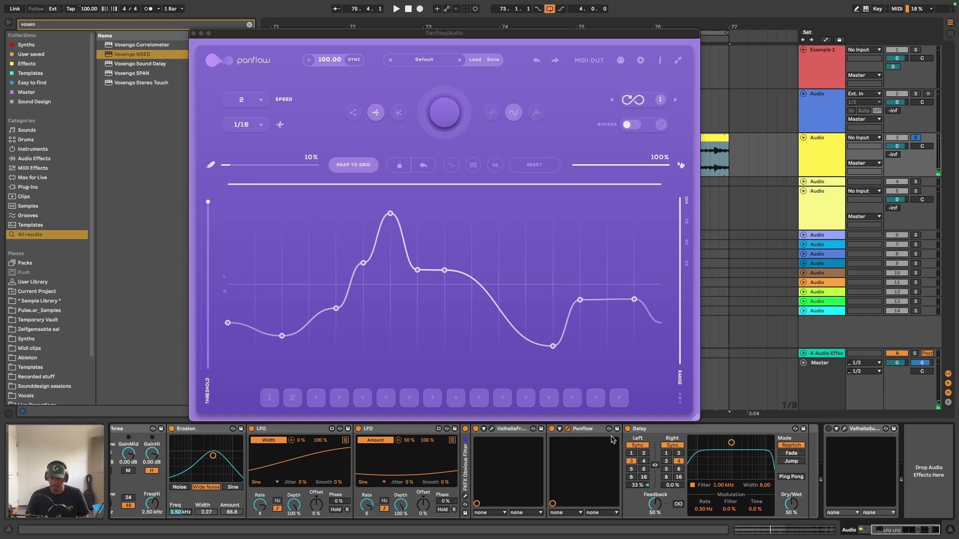
scroll(229, 475, left, 5)
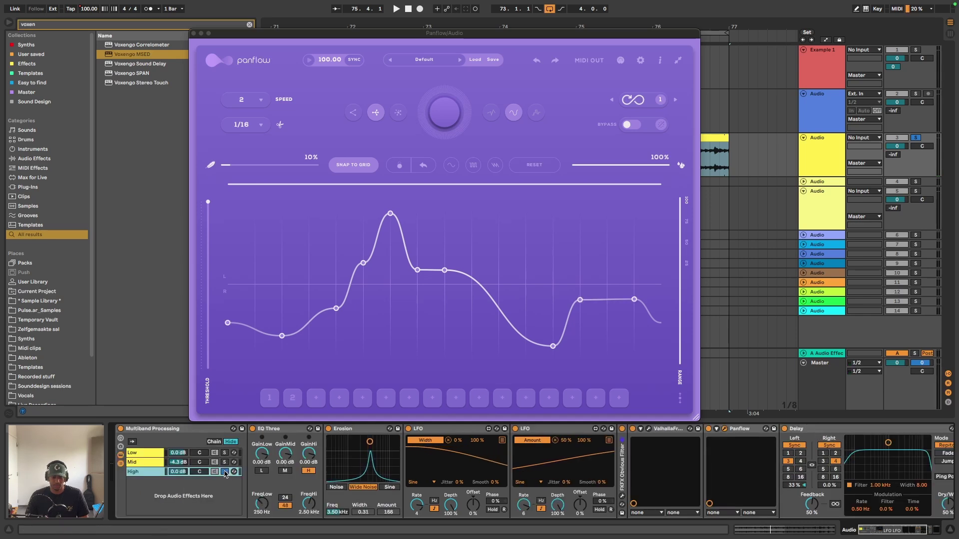
click(121, 429)
key(space)
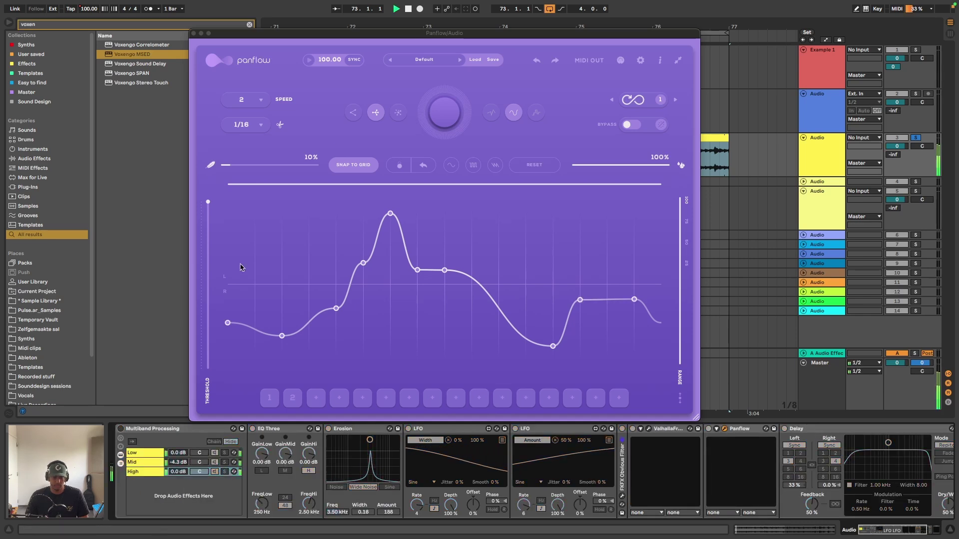
click(194, 32)
scroll(420, 294, right, 3)
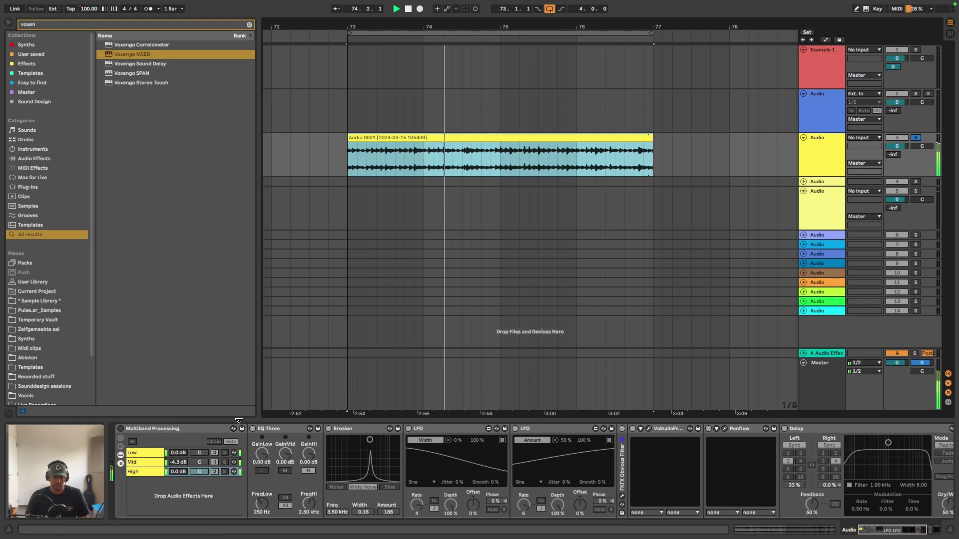
- Re-enable the Multiband Processing rack and play the looped Audio 0001 clip with the processing applied
click(120, 428)
click(557, 173)
key(space)
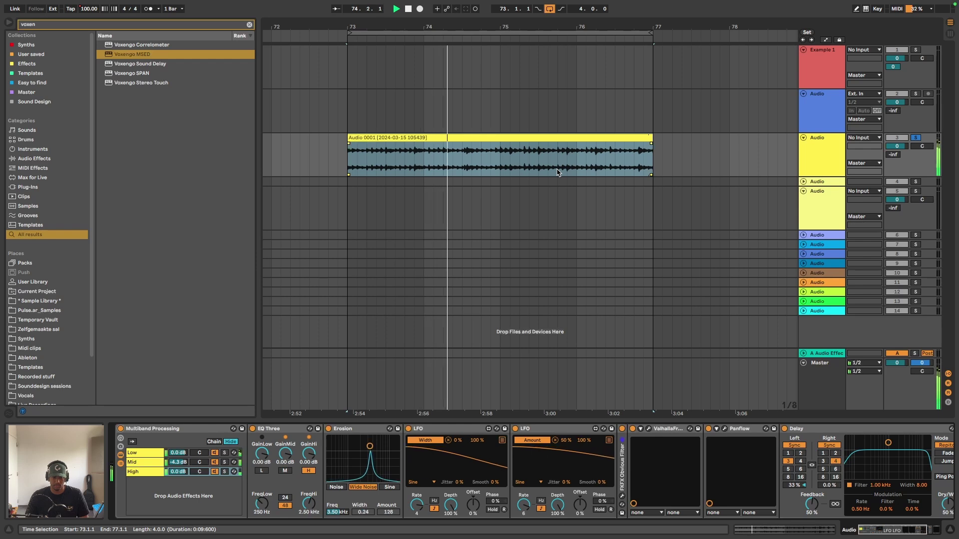
scroll(571, 170, down, 2)
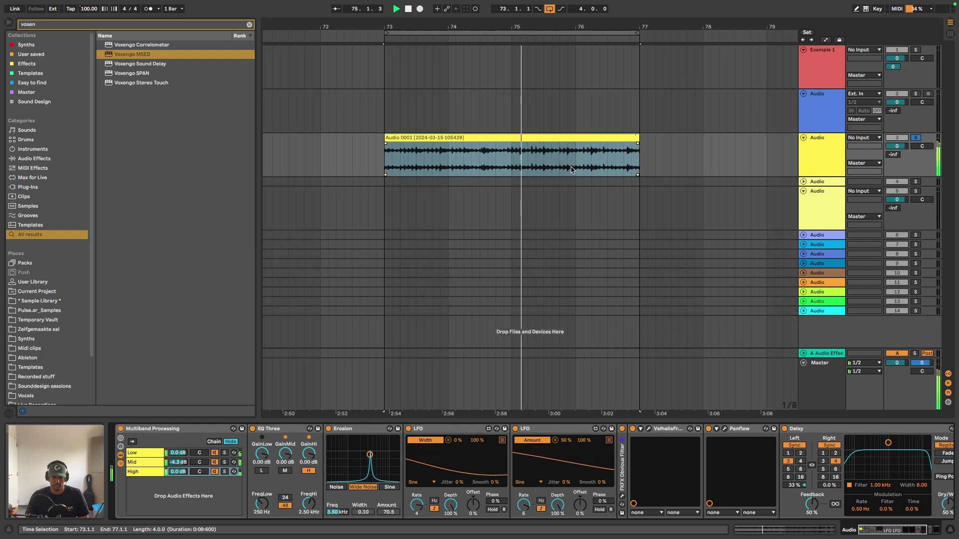
scroll(571, 170, down, 1)
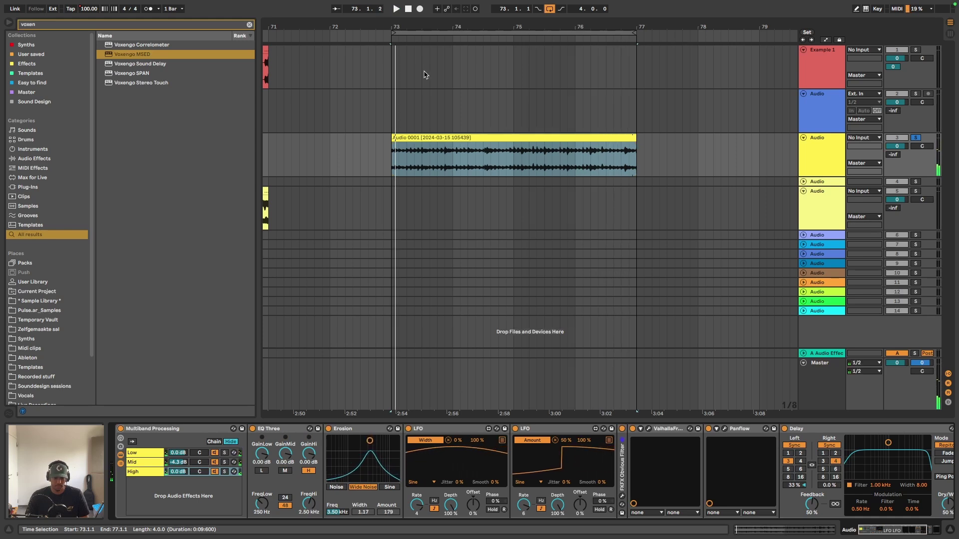
scroll(427, 75, left, 3)
scroll(431, 75, left, 8)
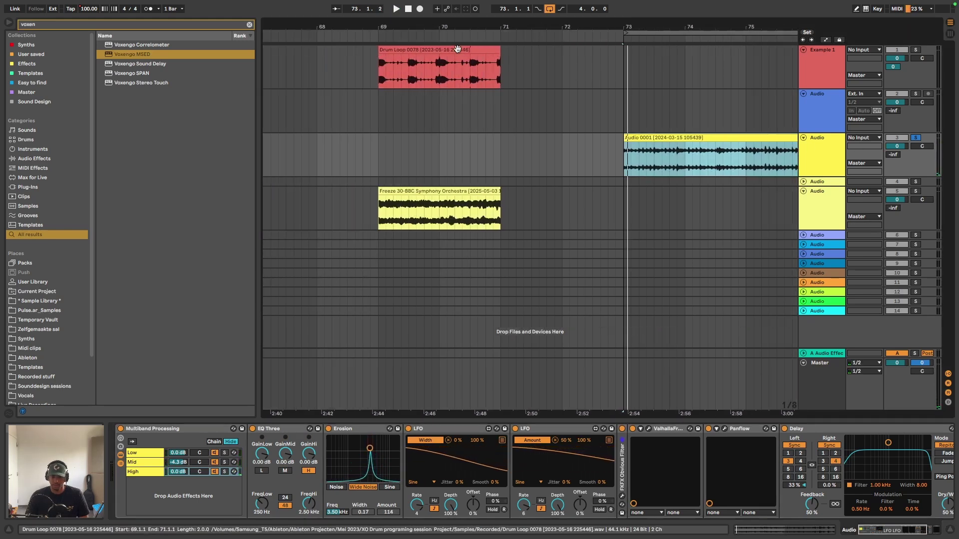
scroll(660, 145, right, 5)
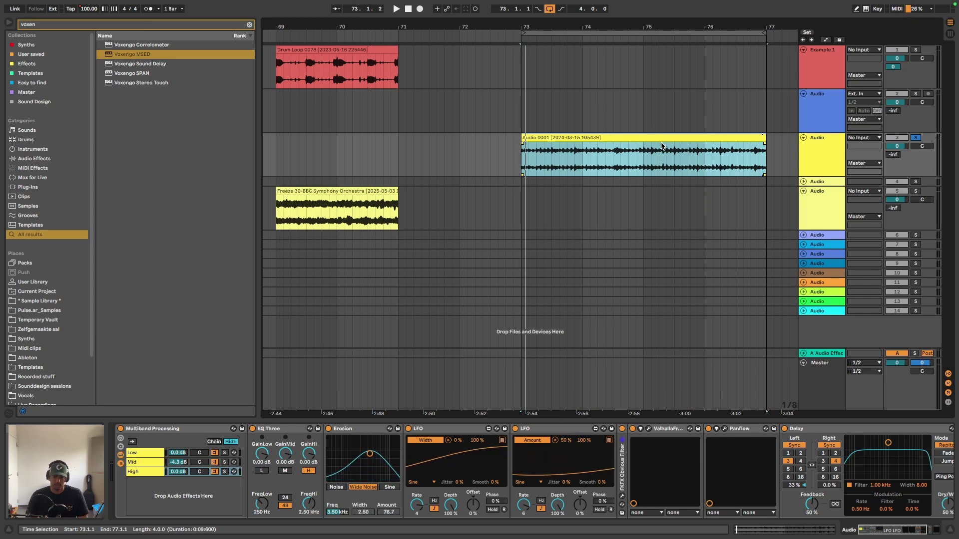
scroll(693, 146, left, 3)
scroll(695, 144, right, 6)
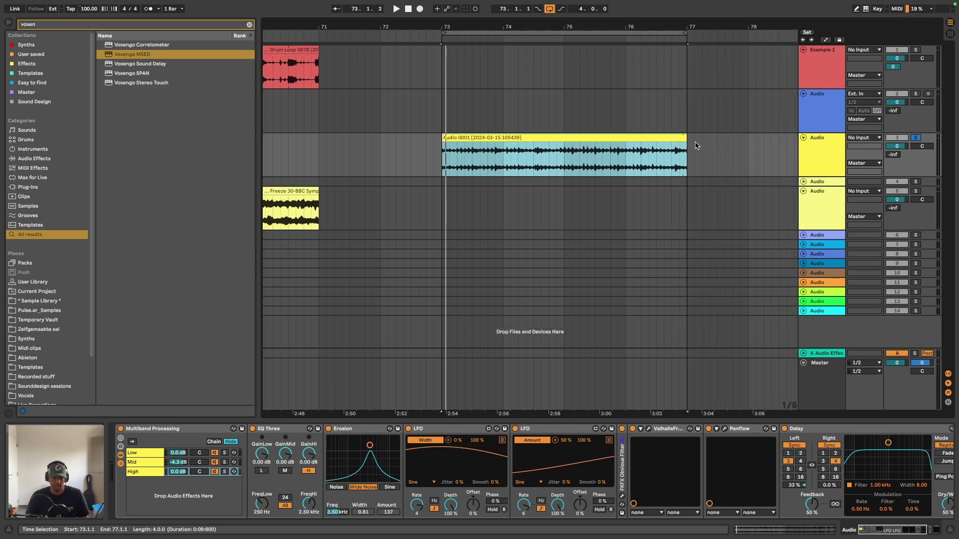
scroll(698, 120, left, 10)
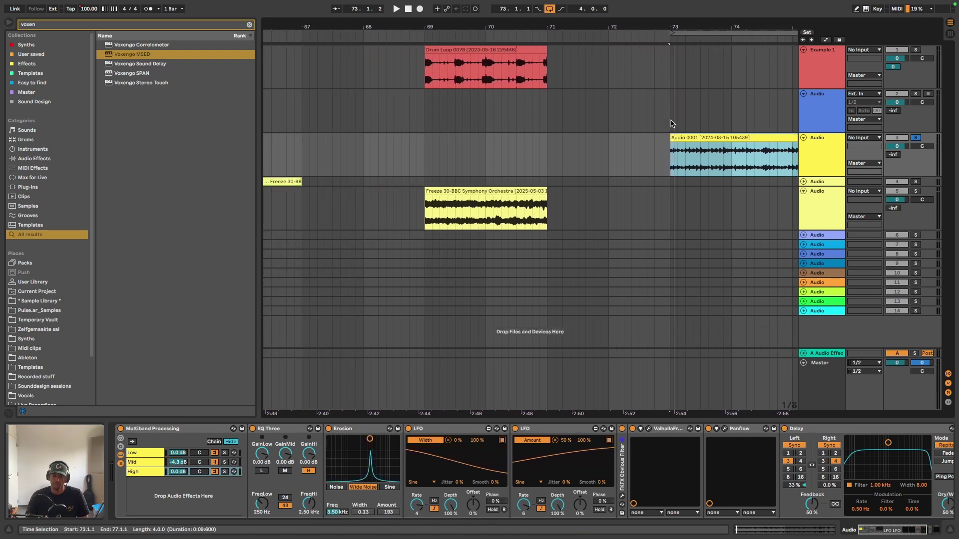
scroll(569, 143, down, 3)
scroll(577, 136, up, 3)
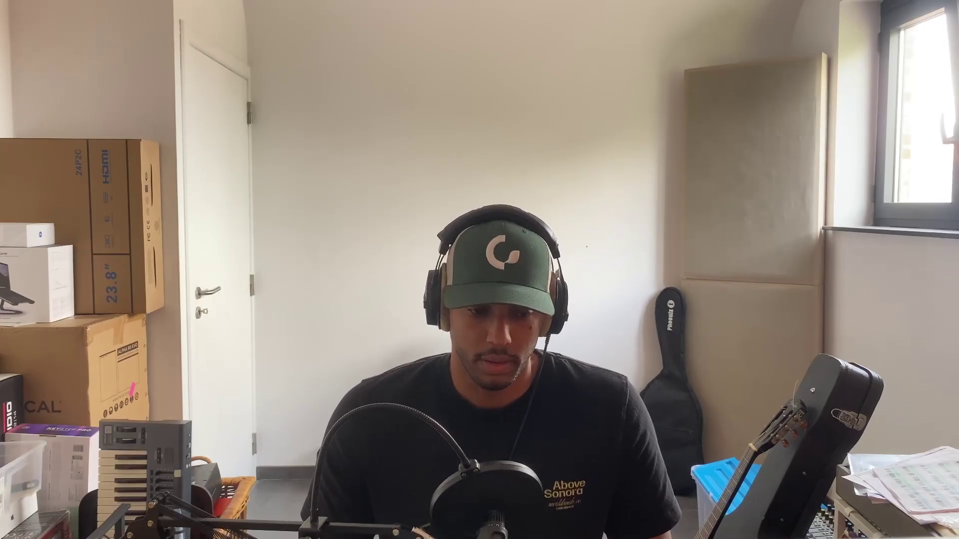